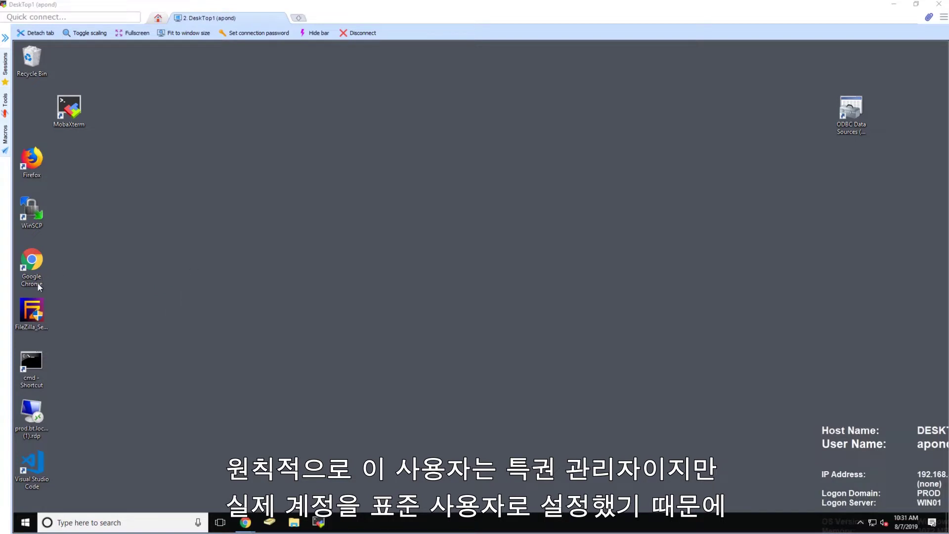
double_click(35, 324)
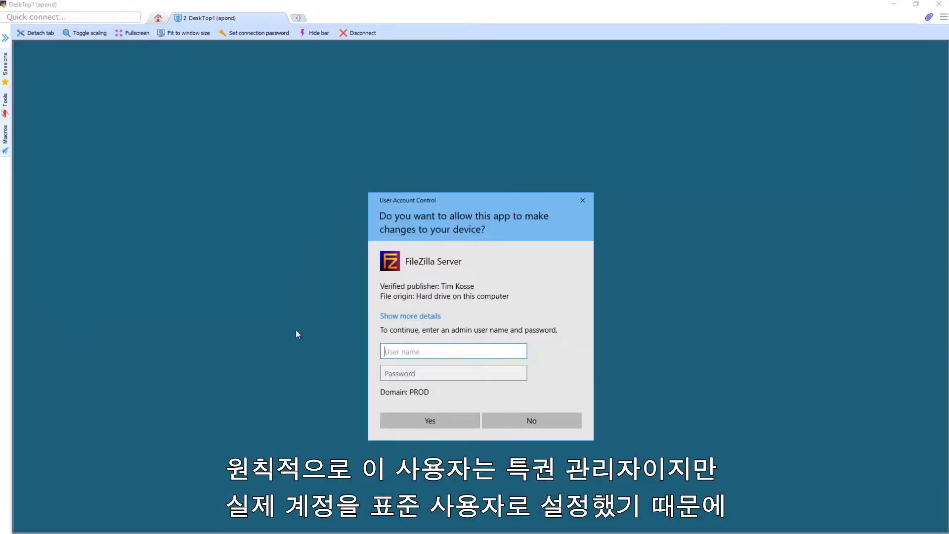
left_click(541, 426)
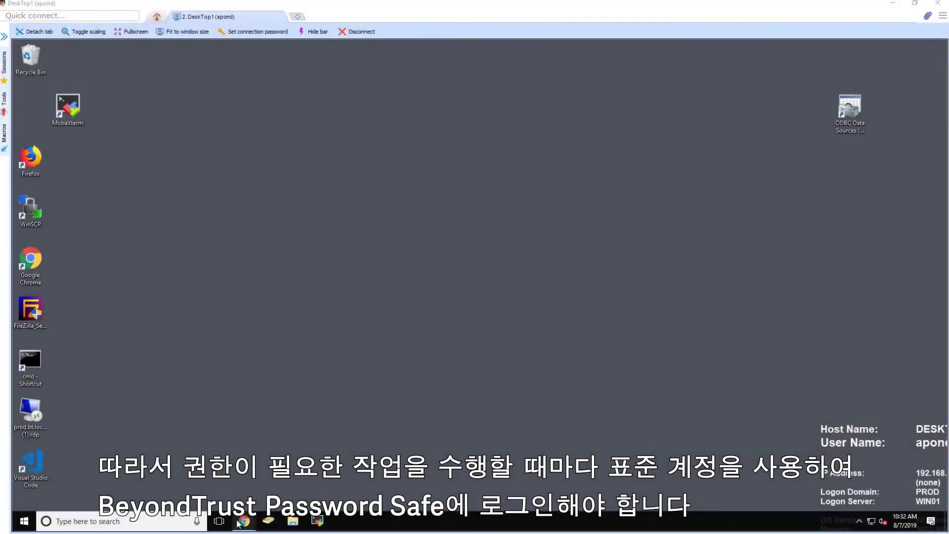
Step: Log in to BeyondInsight with the standard account's username and password on the prod.bt.local domain
mouse_move(244, 521)
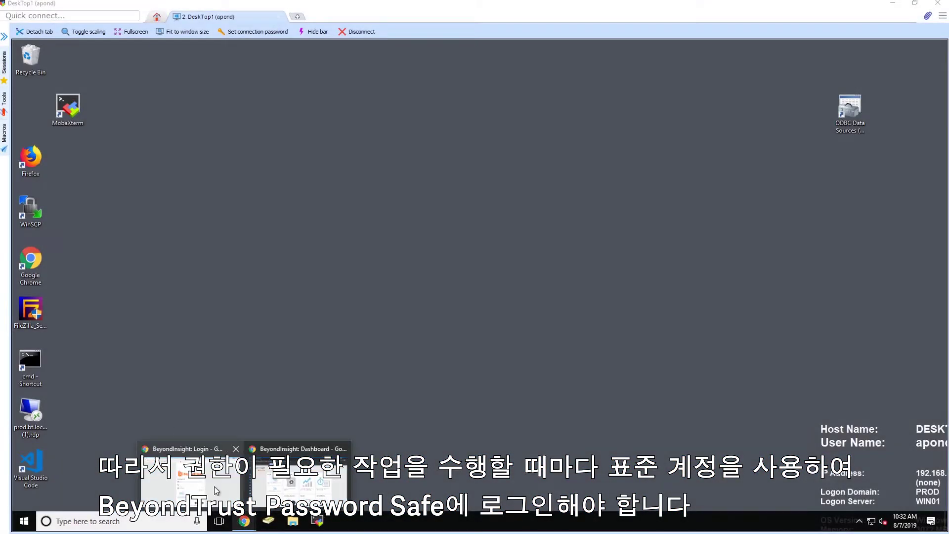
left_click(215, 487)
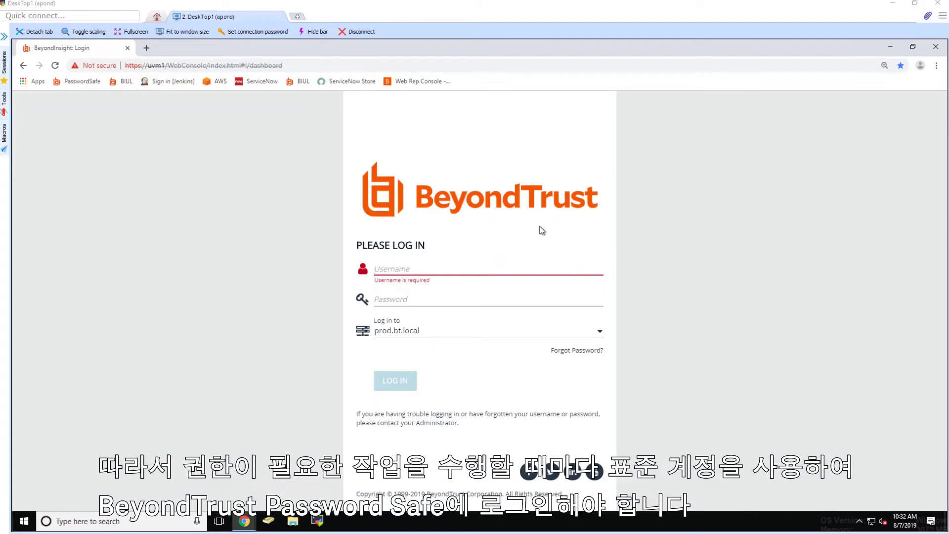
left_click(408, 267)
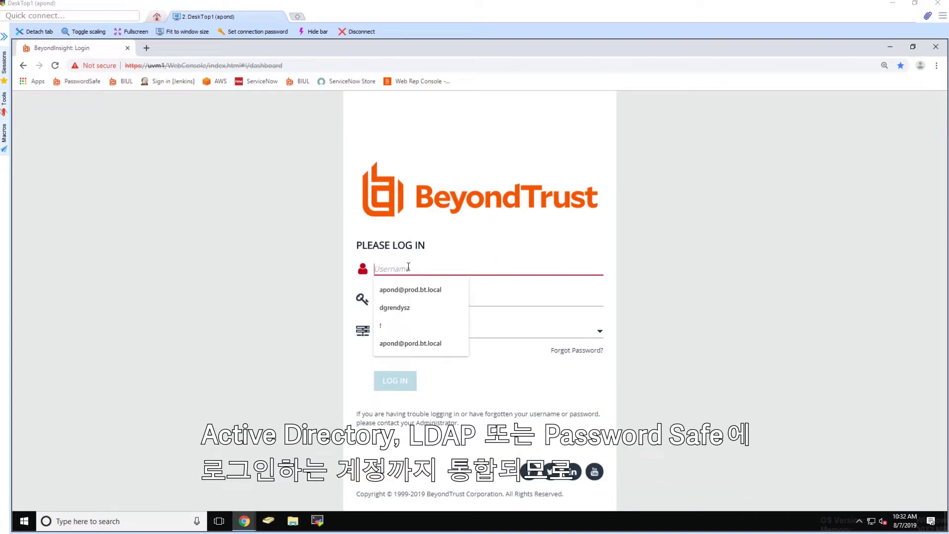
type("apond")
key("Tab")
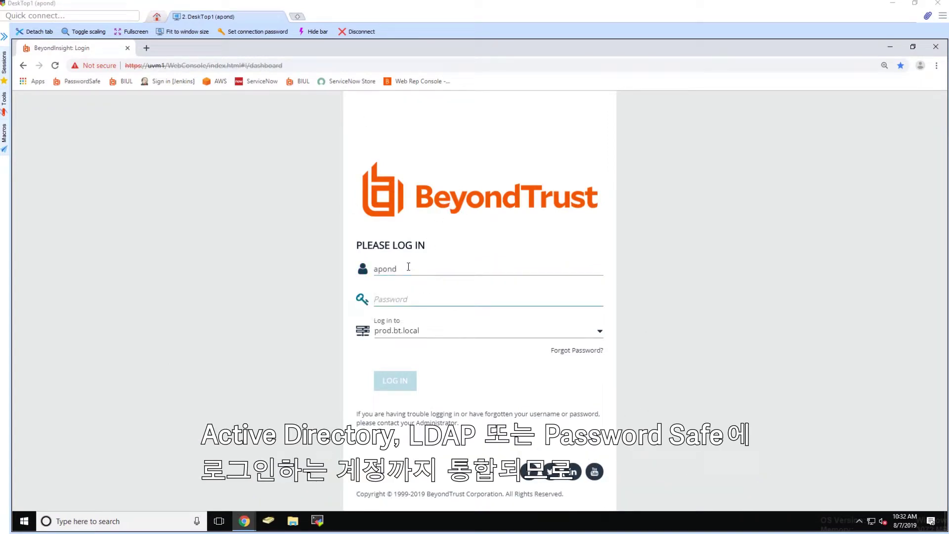
type("••••••")
left_click(442, 339)
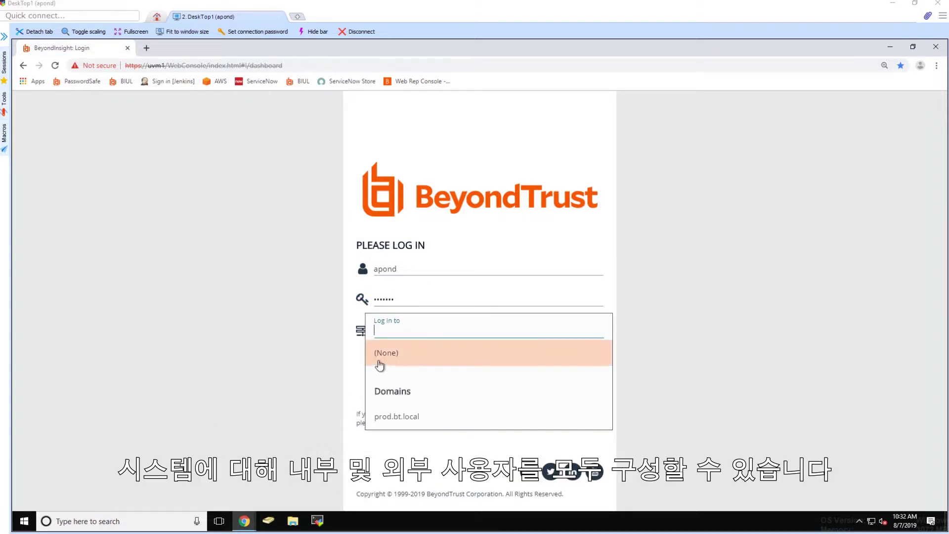
left_click(396, 416)
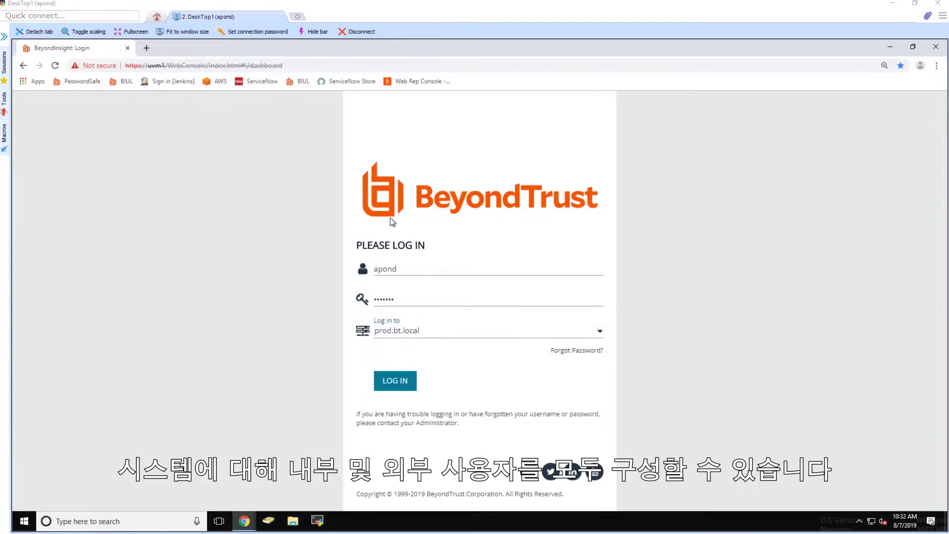
left_click(395, 385)
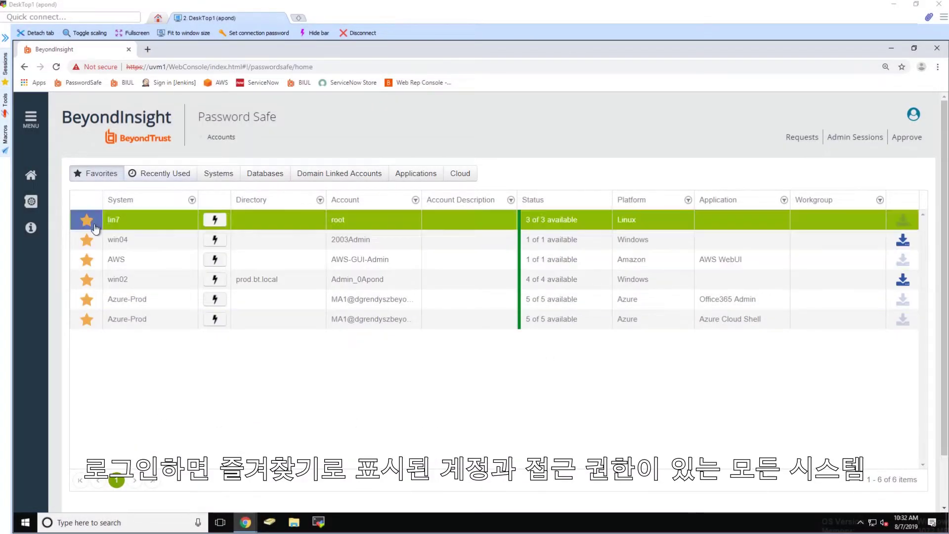
left_click(218, 174)
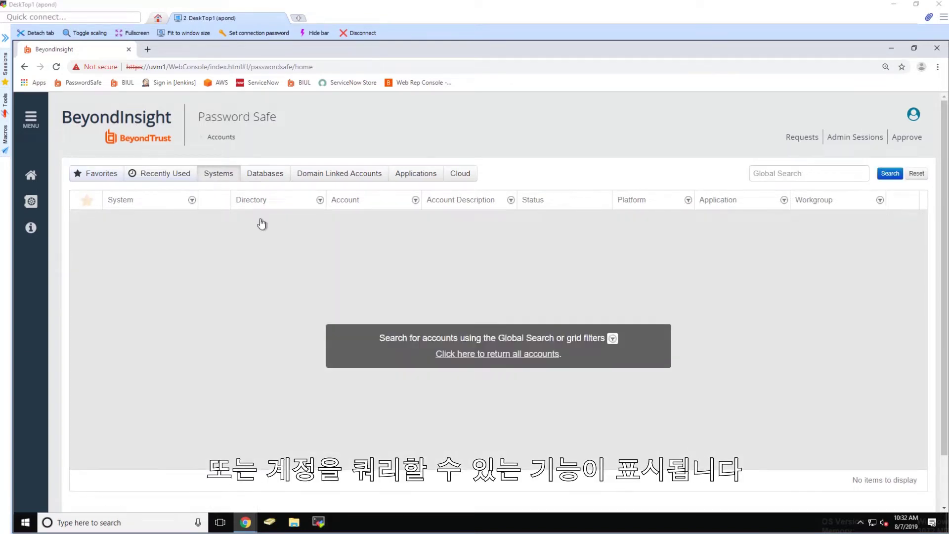
left_click(776, 172)
type("root")
key("Return")
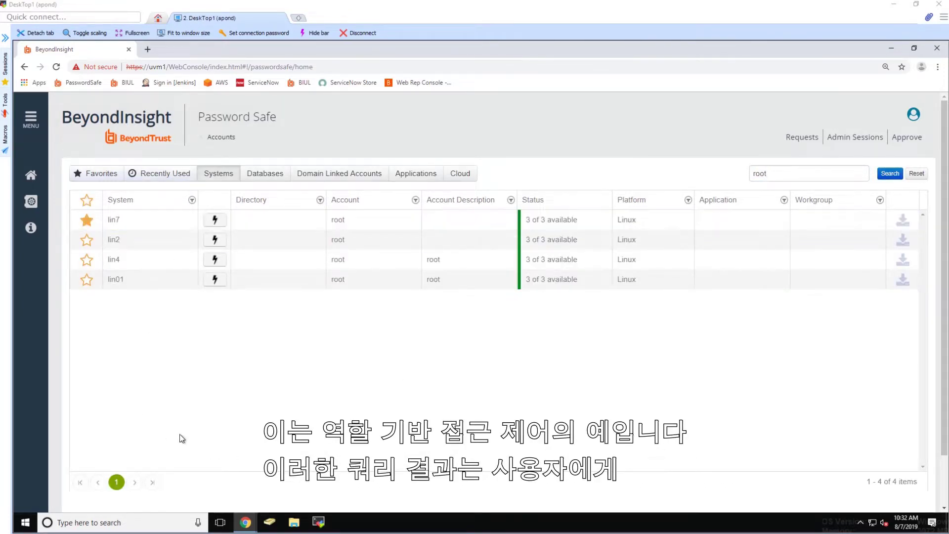
left_click(916, 173)
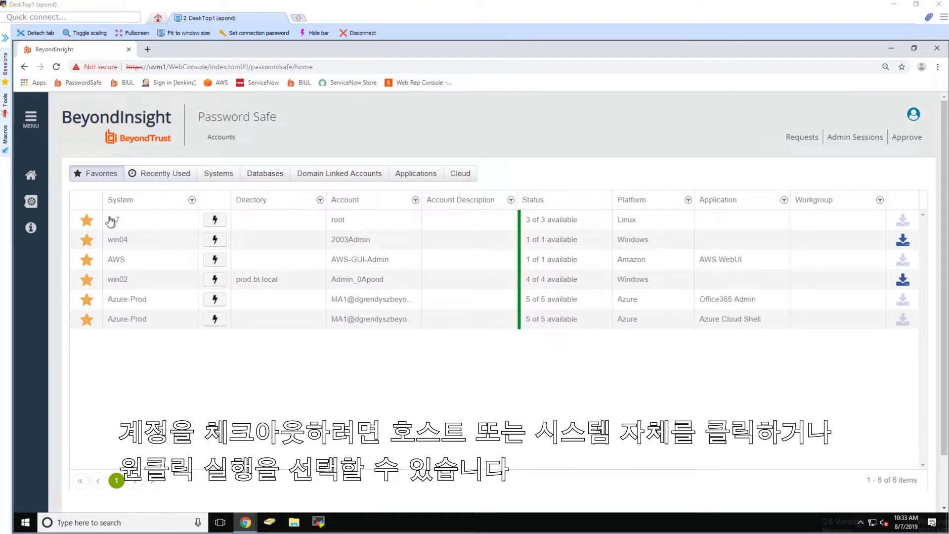
left_click(111, 221)
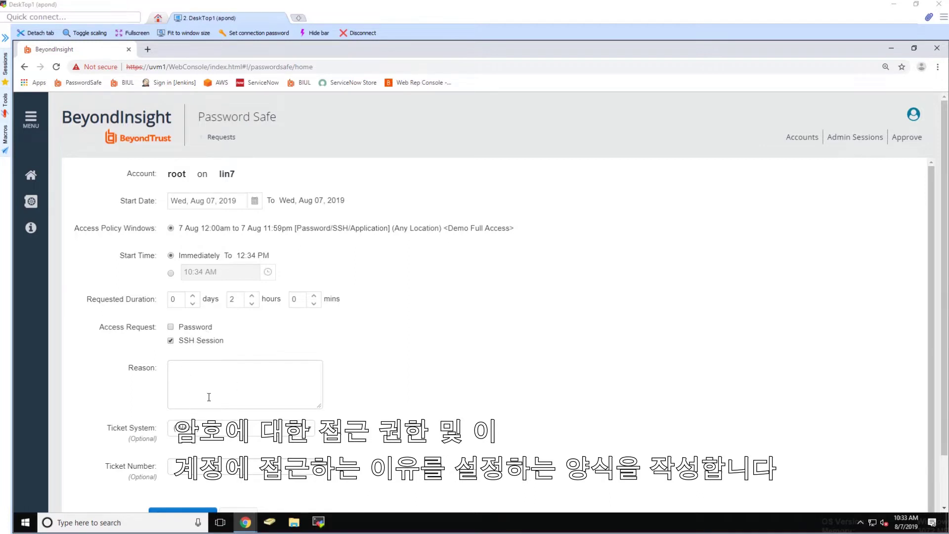
left_click(202, 428)
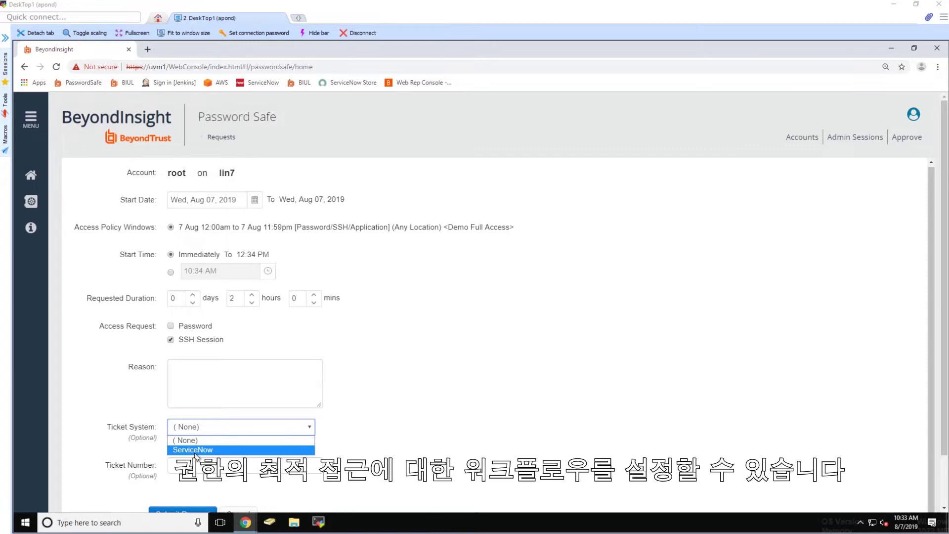
scroll(945, 392, "down", 2)
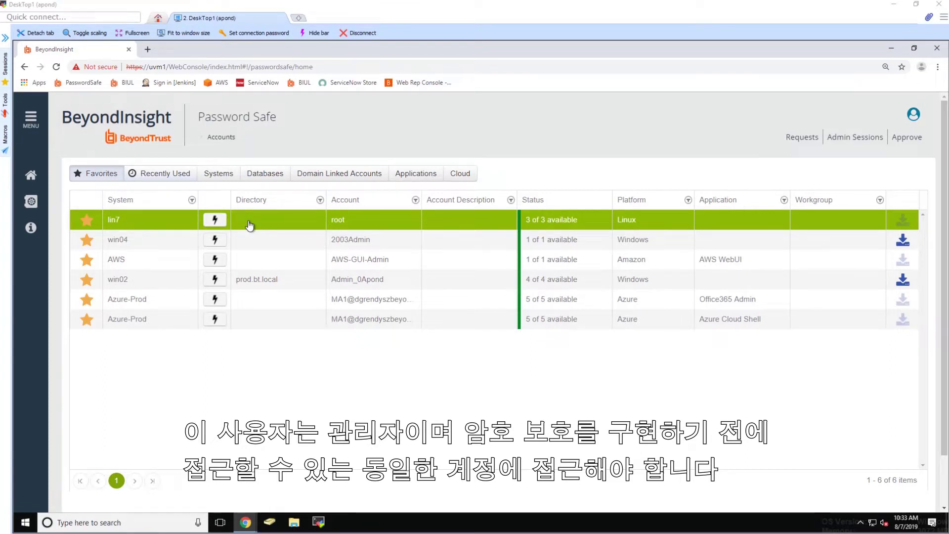
Step: Request one-click SSH access to root on lin7 with the reason 'let me in'
left_click(216, 221)
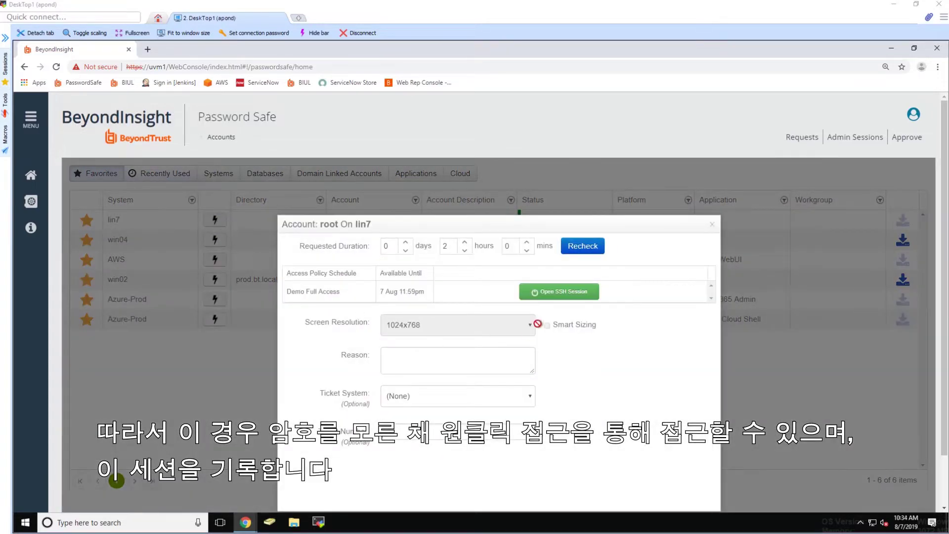
left_click(405, 359)
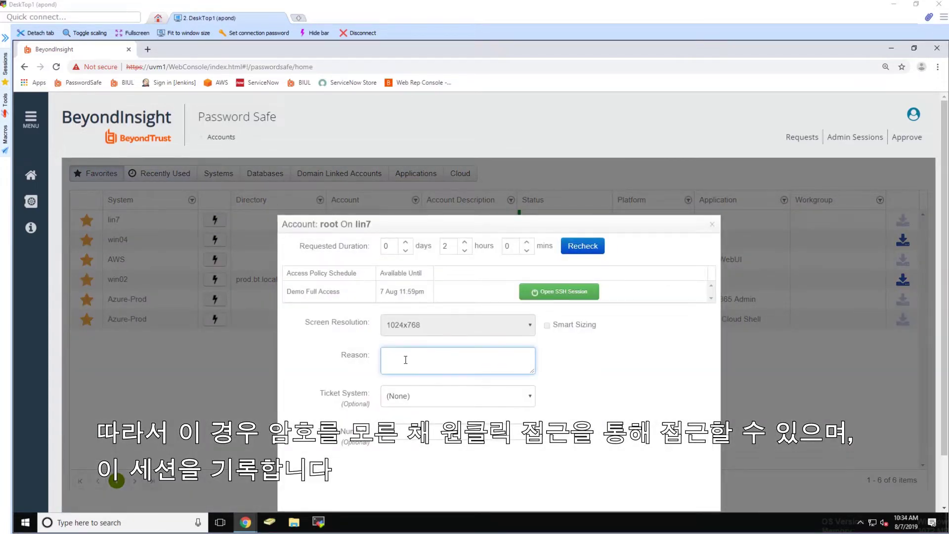
type("let me in")
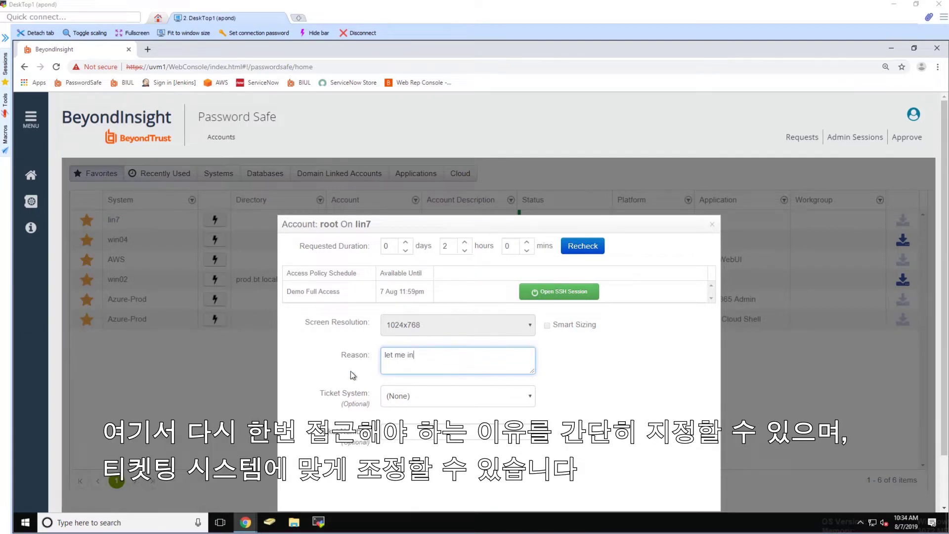
left_click(564, 296)
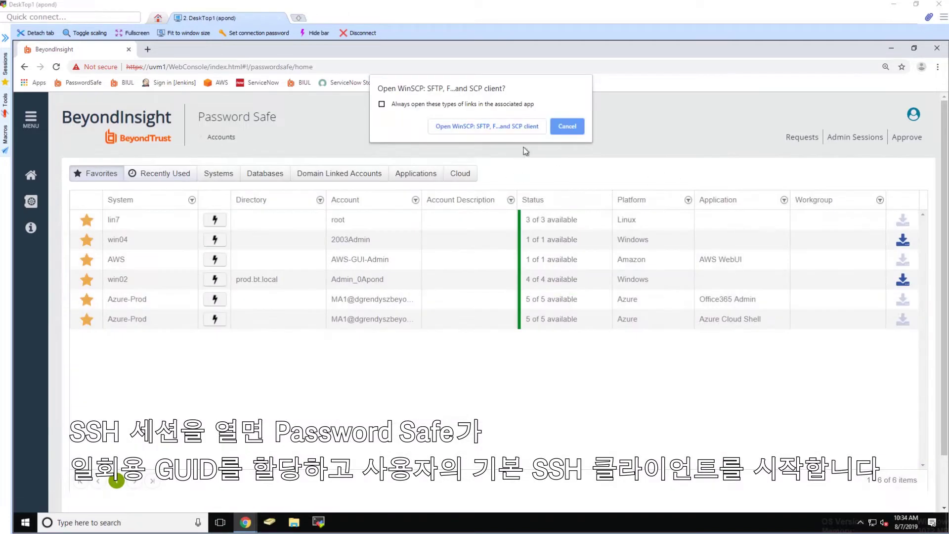
Step: Launch the PuTTY client and run id and whoami to confirm a root shell on lin7
left_click(461, 128)
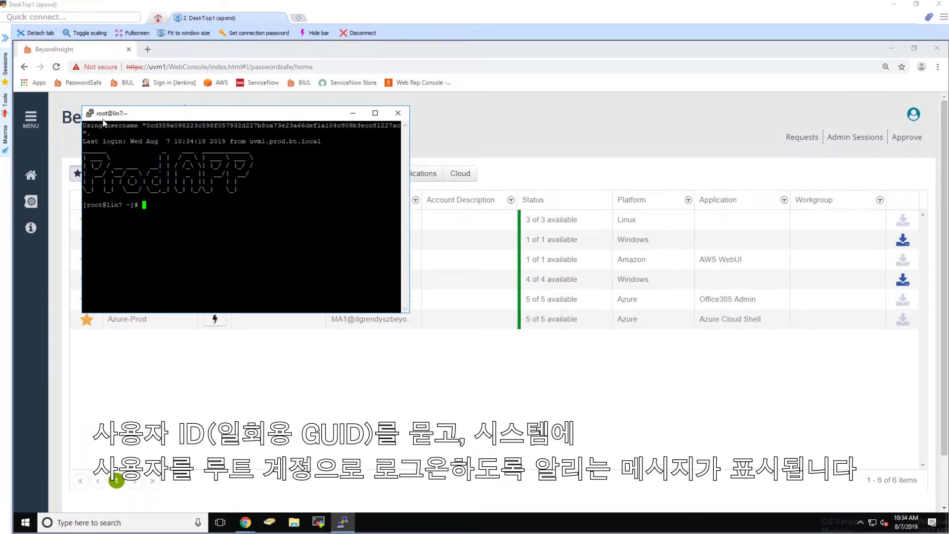
type("id")
key("Return")
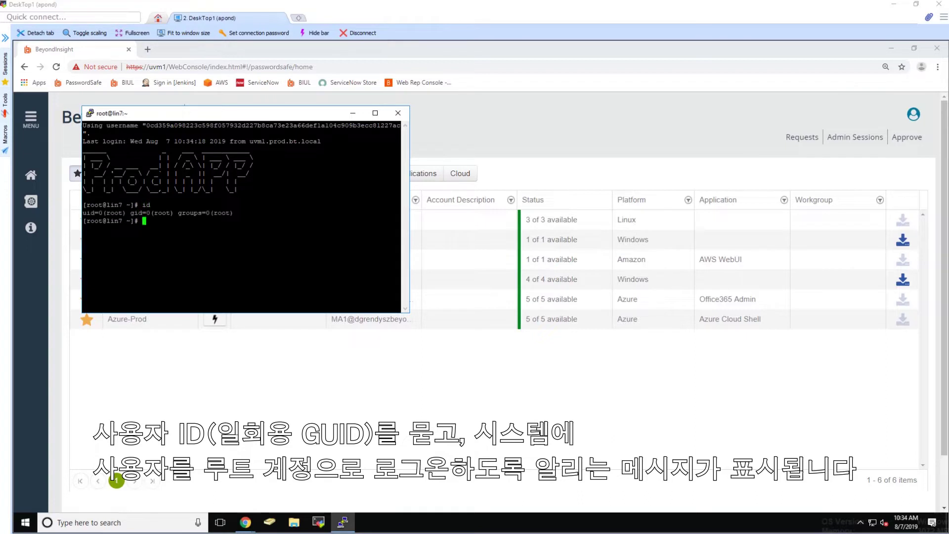
type("w")
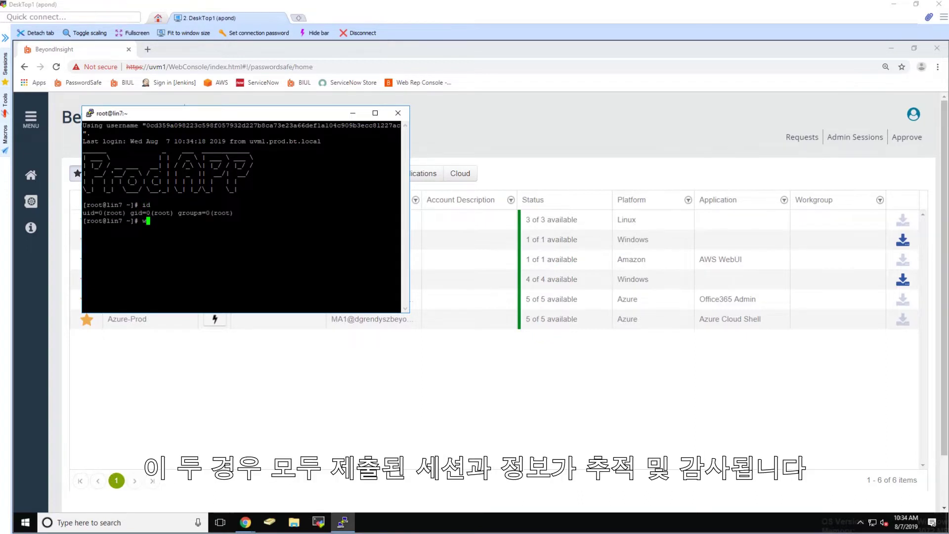
type("hoami")
key("Return")
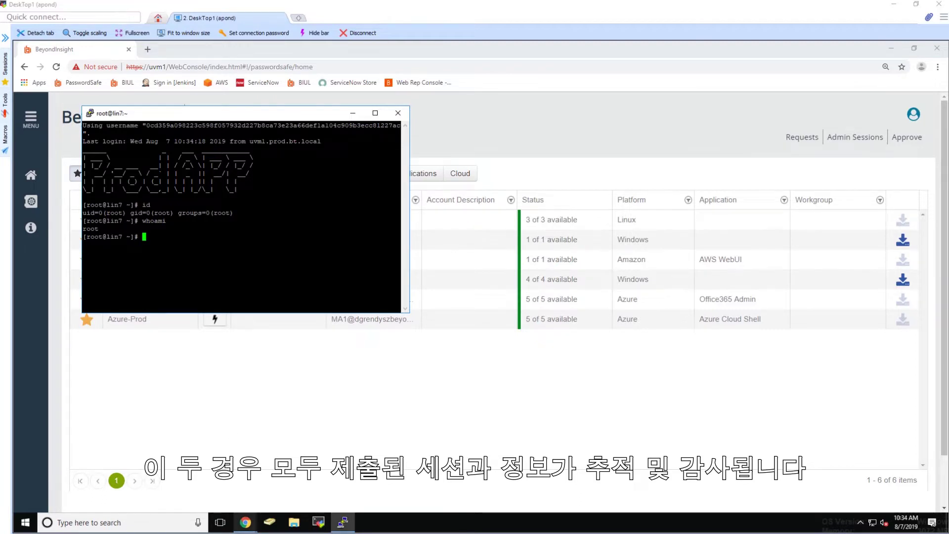
mouse_move(246, 528)
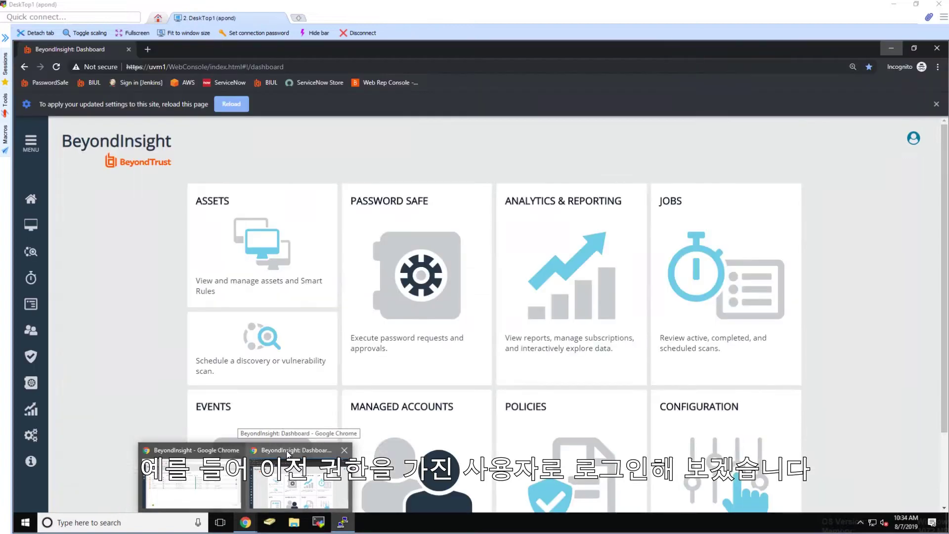
Step: Go to Password Safe Active Sessions and open the live monitor for the lin7 root session
left_click(287, 454)
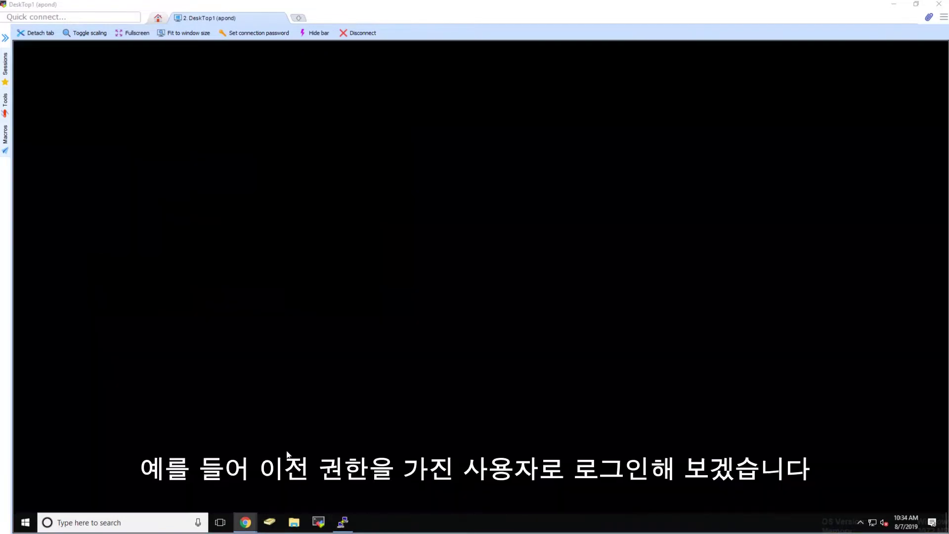
left_click(915, 142)
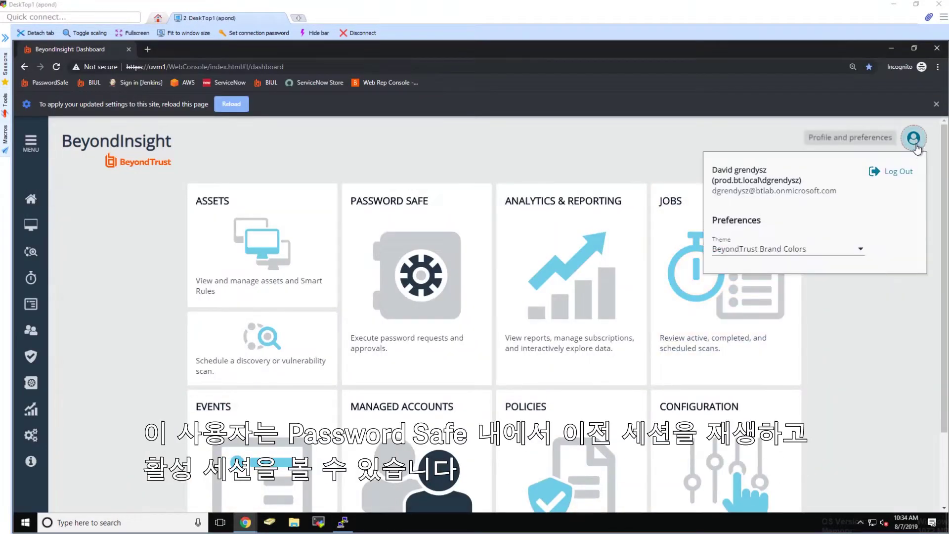
left_click(32, 146)
scroll(74, 425, "down", 3)
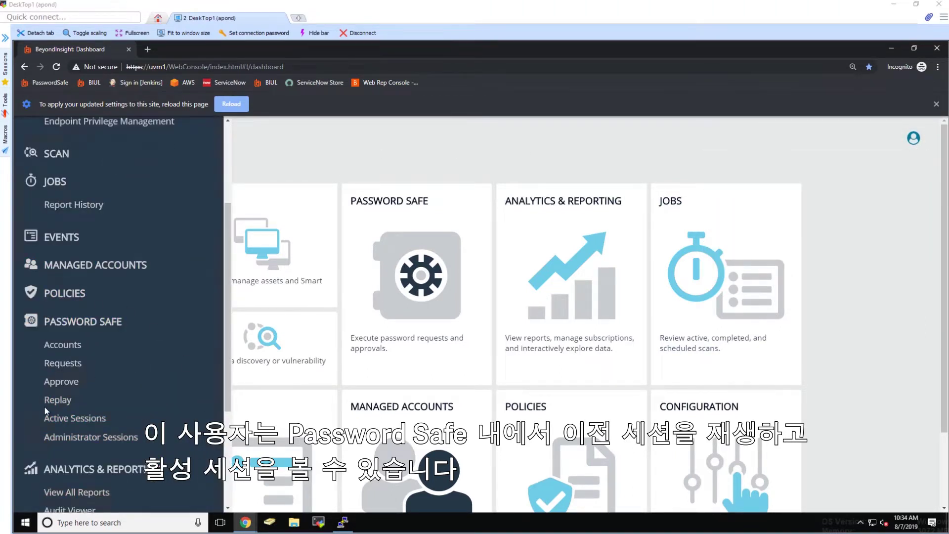
left_click(105, 421)
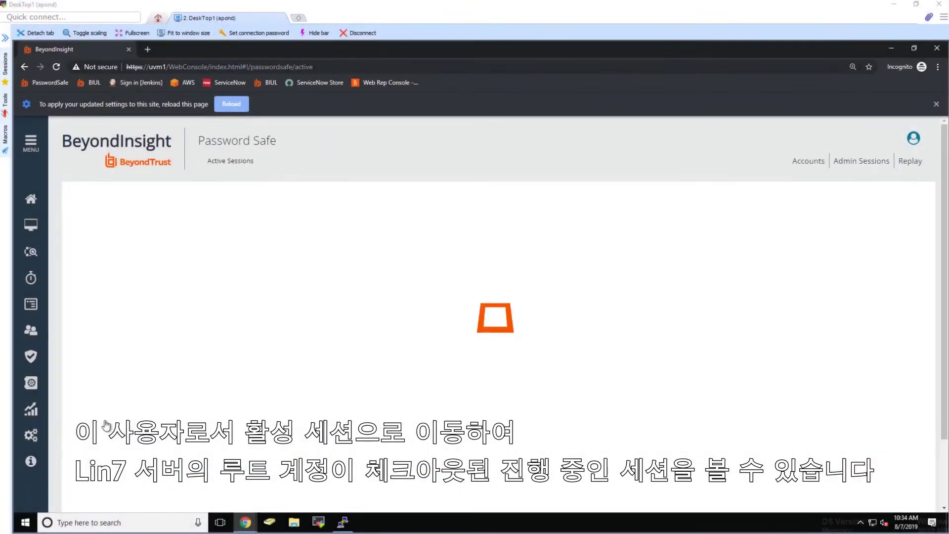
left_click(936, 104)
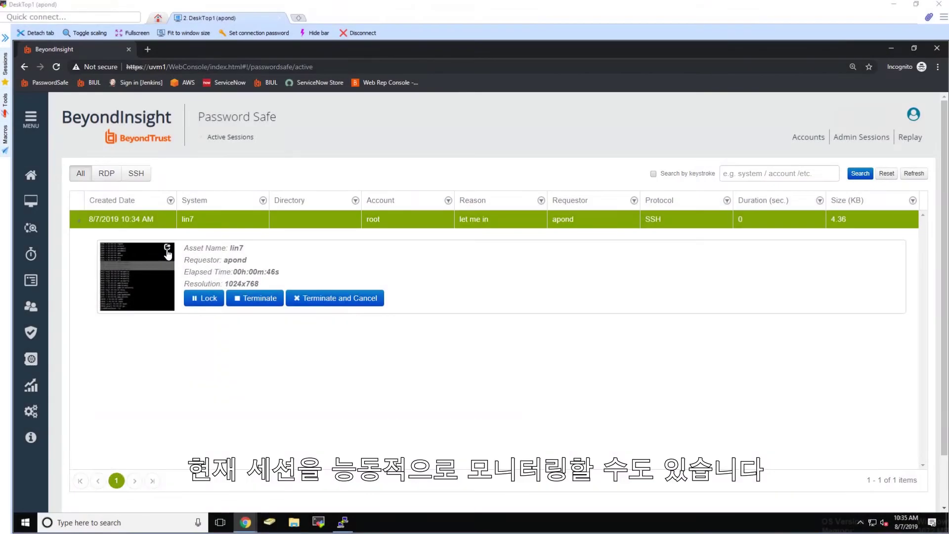
left_click(160, 255)
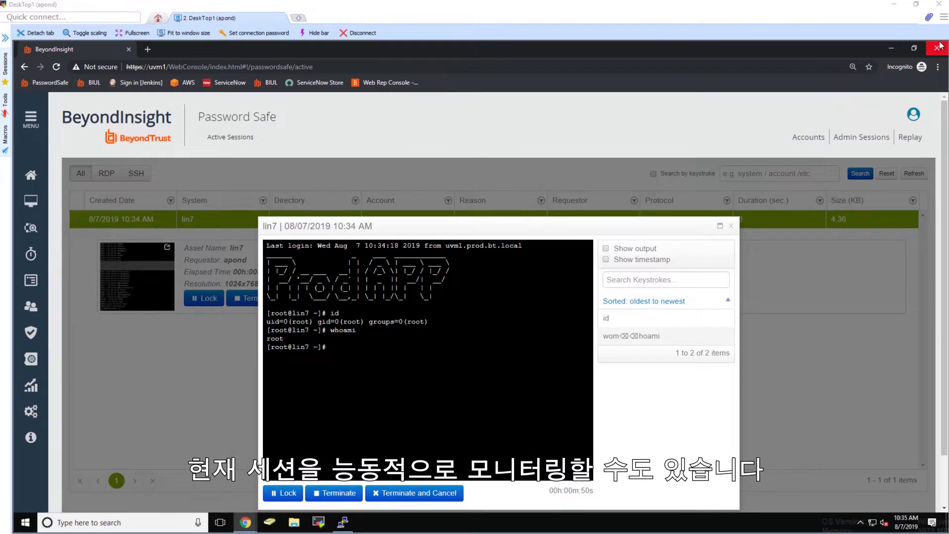
Step: Run 'echo hello' and 'echo i am being indexted' on lin7, then view them in the monitor
left_click_drag(237, 48, 485, 81)
key("alt+Tab")
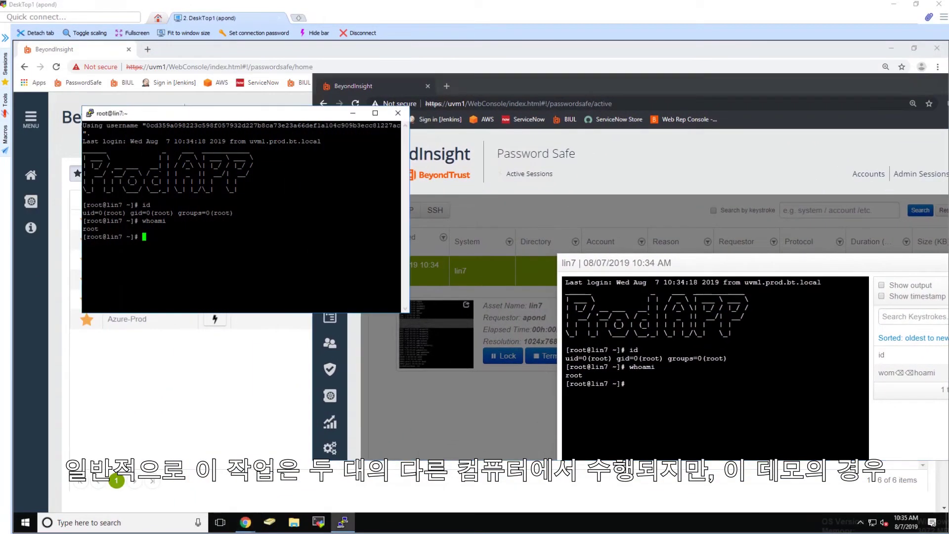
key("Return")
key("Return")
type("echo hello")
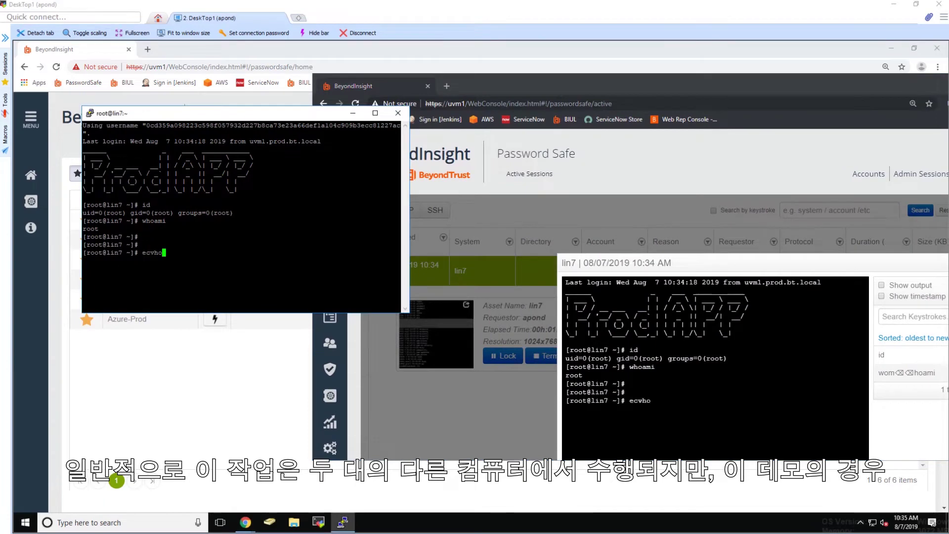
key("Return")
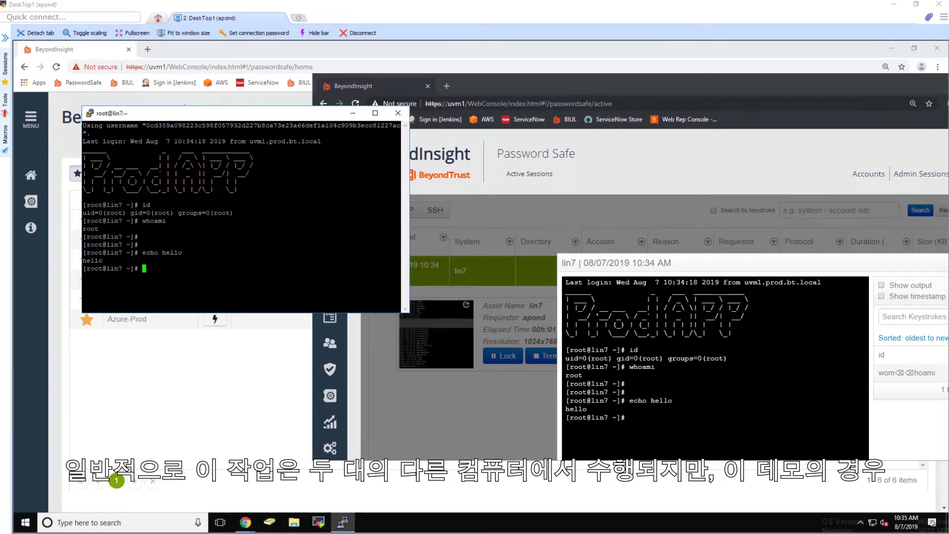
type("echo i am being ")
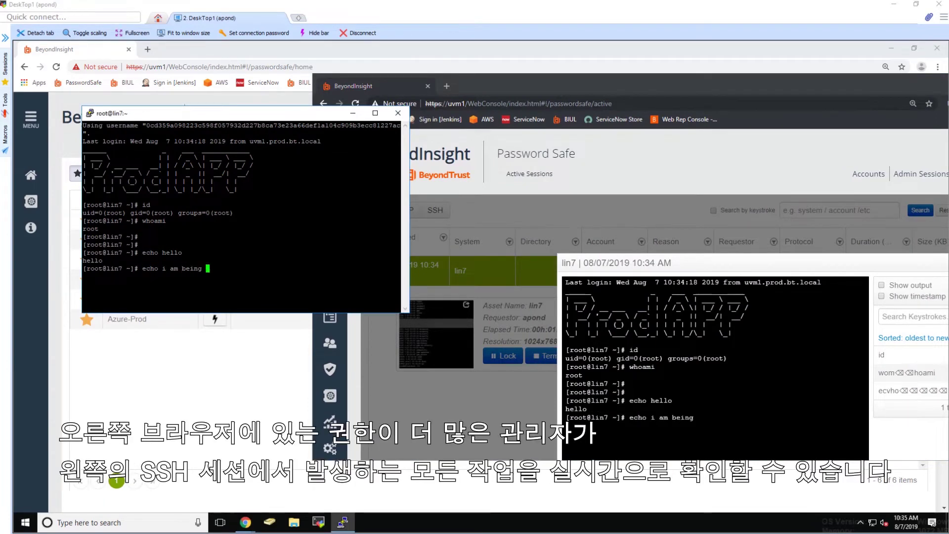
type("indexted")
key("Return")
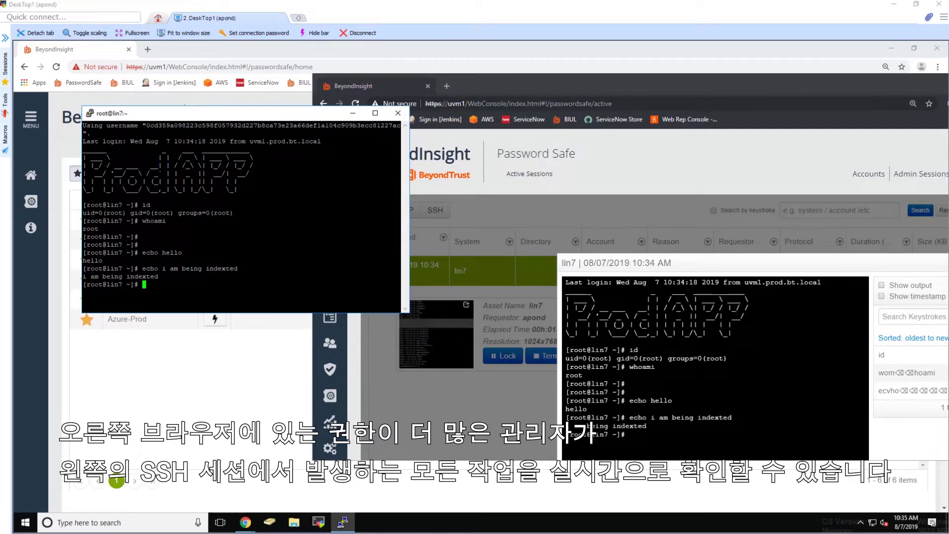
left_click(561, 147)
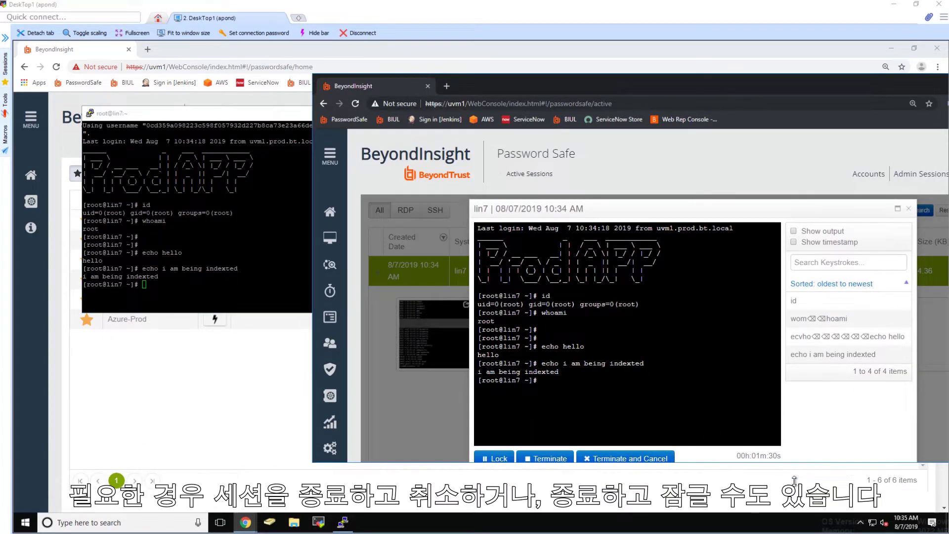
Step: Lock and then unlock the live lin7 session from the monitor window
left_click_drag(794, 464, 795, 480)
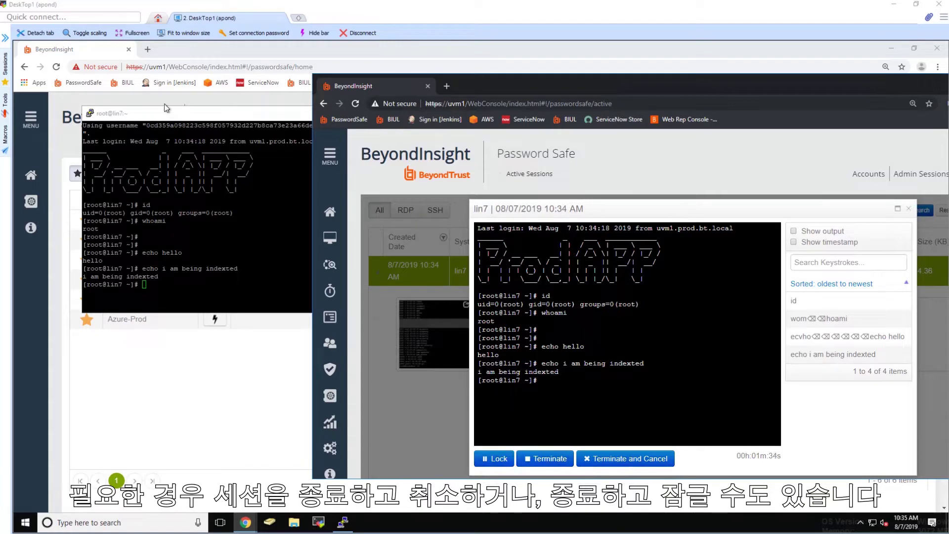
left_click(494, 458)
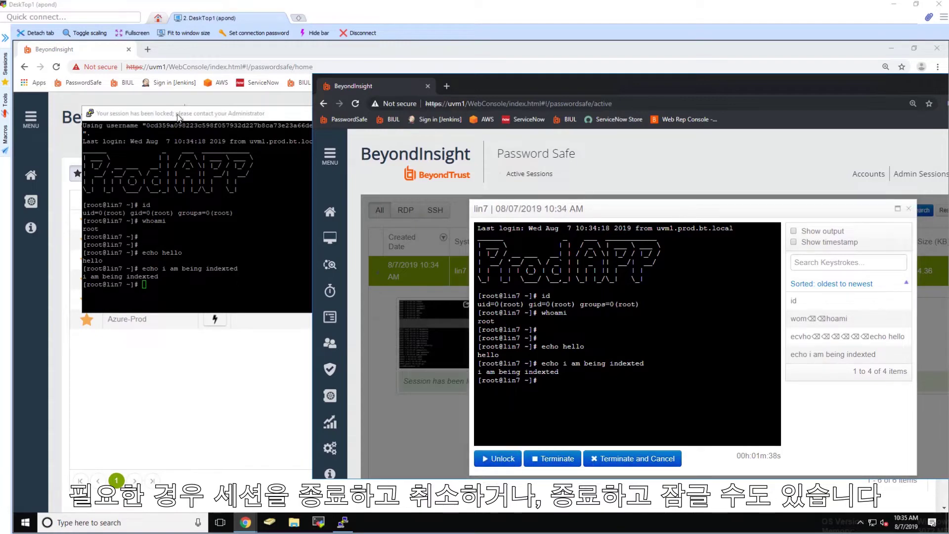
left_click(497, 458)
Step: Type 'ssh lin2' in the lin7 terminal to trigger the keyword block
left_click(237, 223)
key("Return")
key("Return")
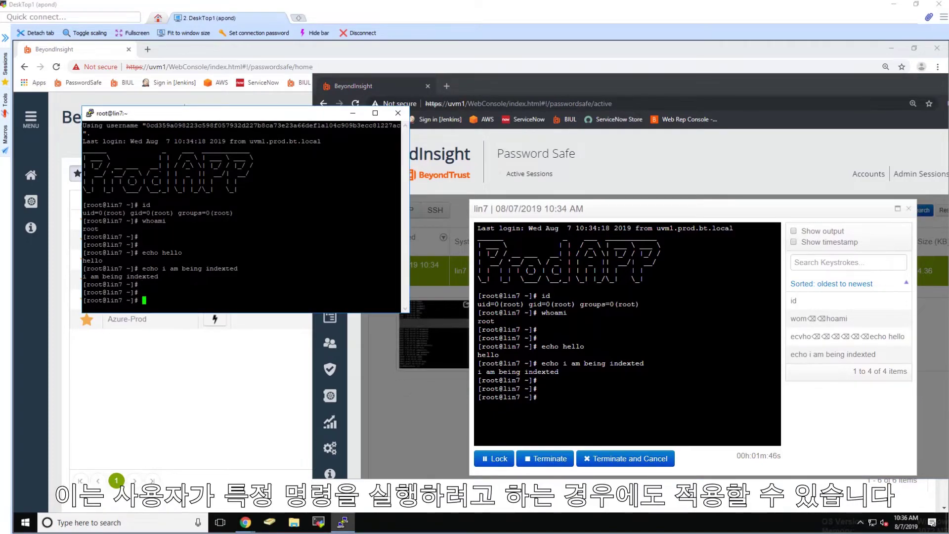
type("ssh")
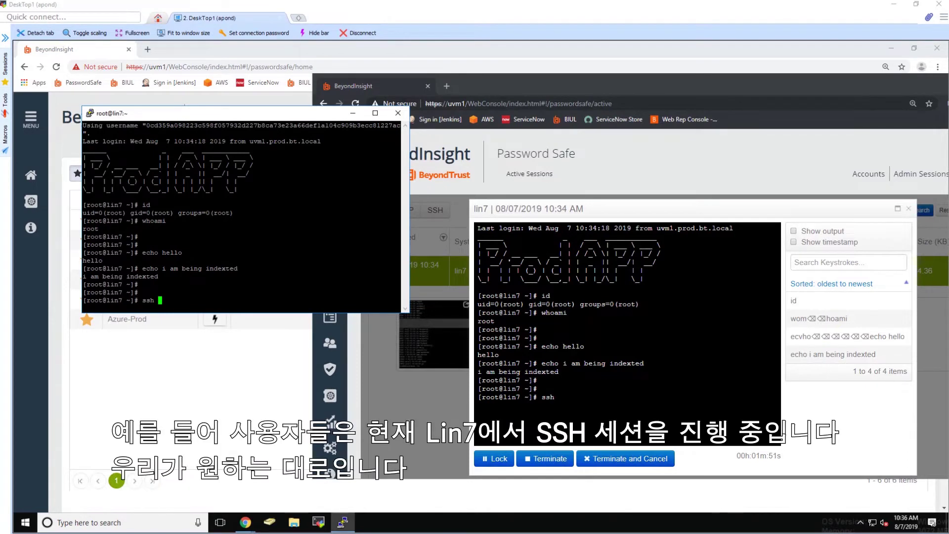
type("lin2")
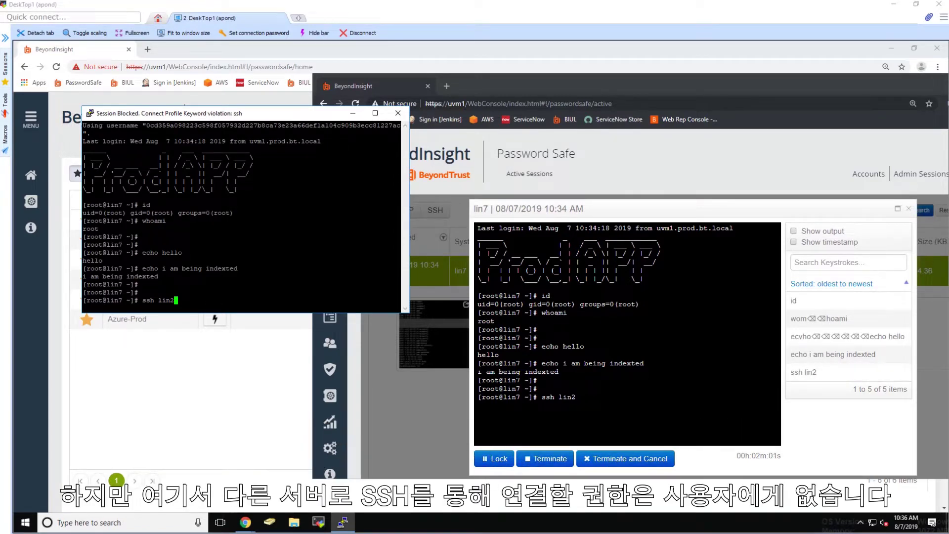
Step: Erase the blocked 'ssh lin2' command and enter exit to close the lin7 session
key("BackSpace")
key("BackSpace")
key("BackSpace")
key("BackSpace")
key("BackSpace")
key("BackSpace")
key("BackSpace")
key("BackSpace")
type("exi")
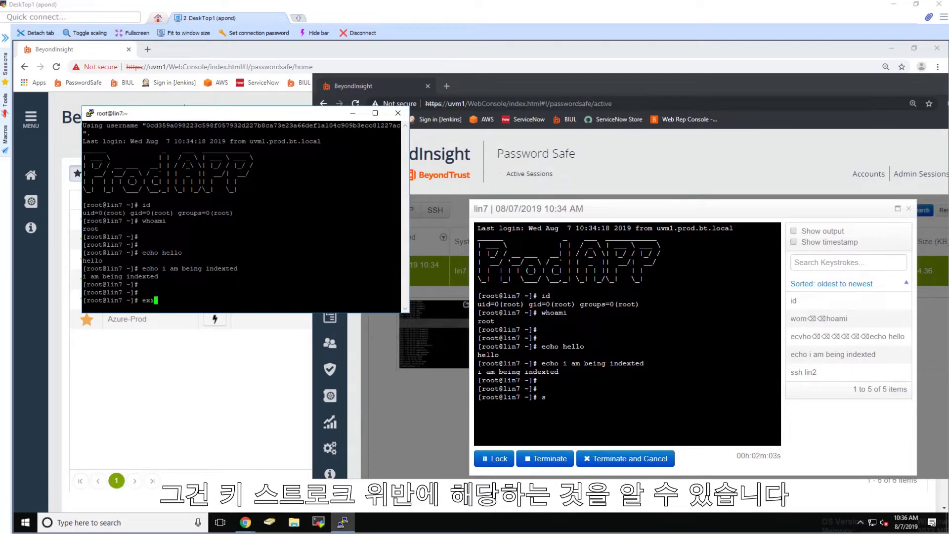
type("t")
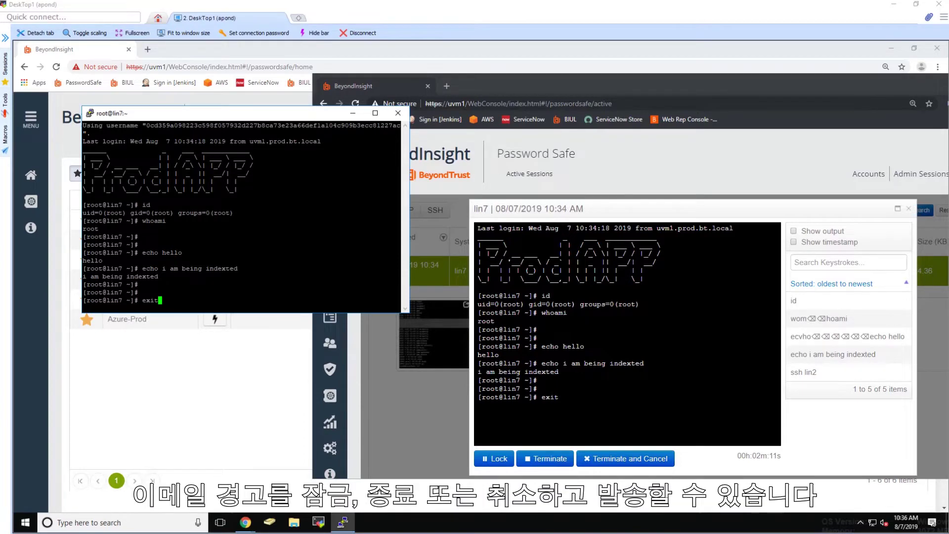
key("Return")
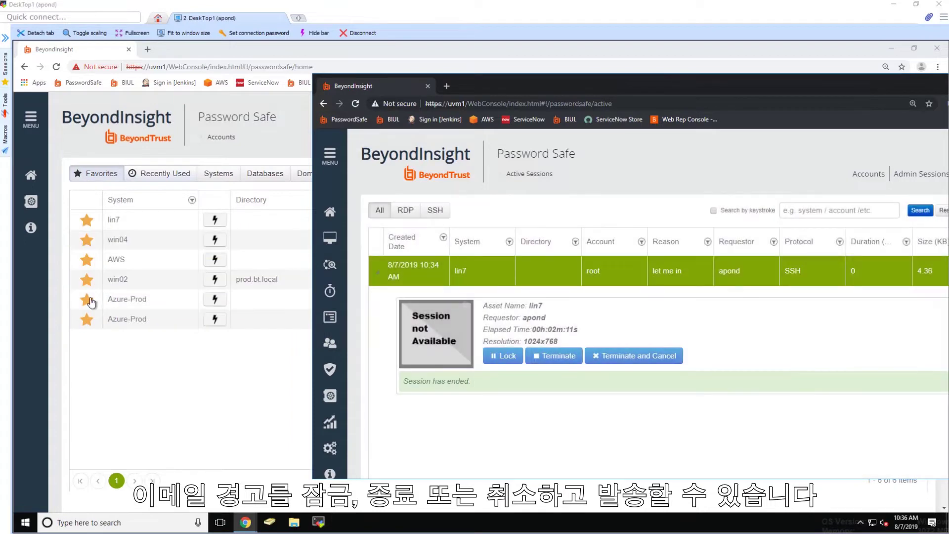
Step: Check in the root on lin7 request from the Requests page and view your requests
left_click(31, 119)
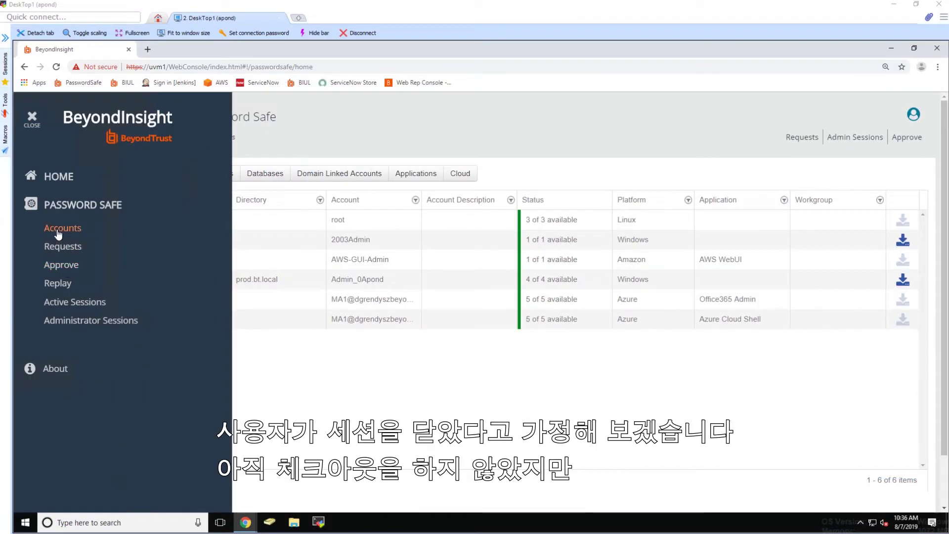
left_click(63, 250)
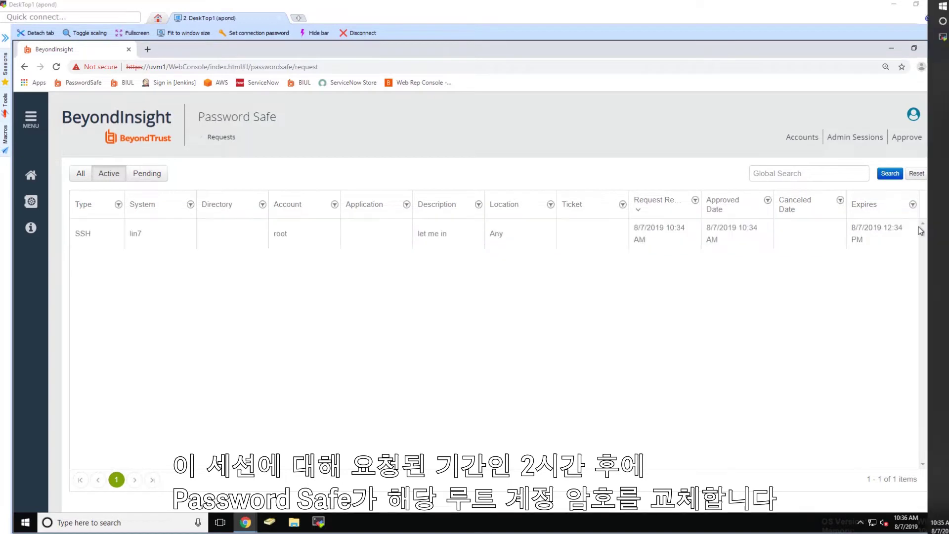
left_click(85, 228)
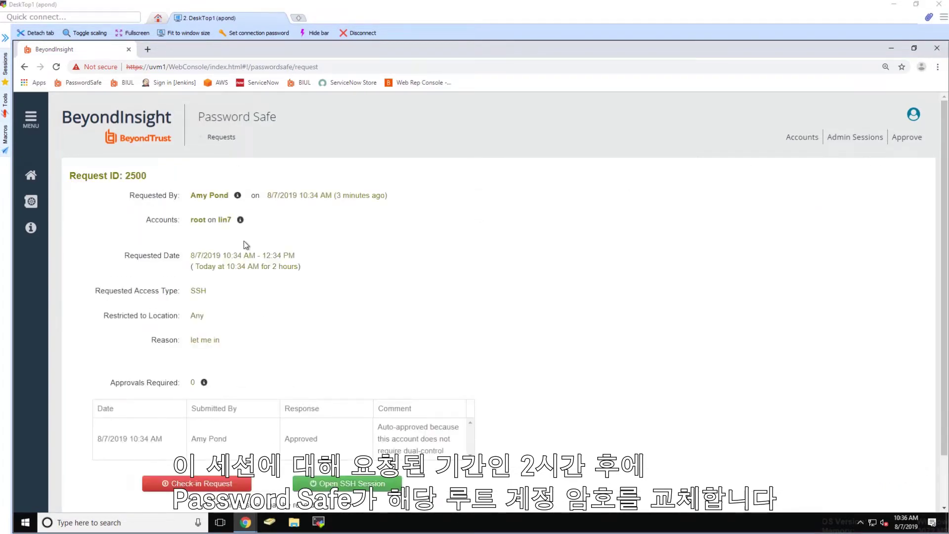
scroll(164, 184, "down", 1)
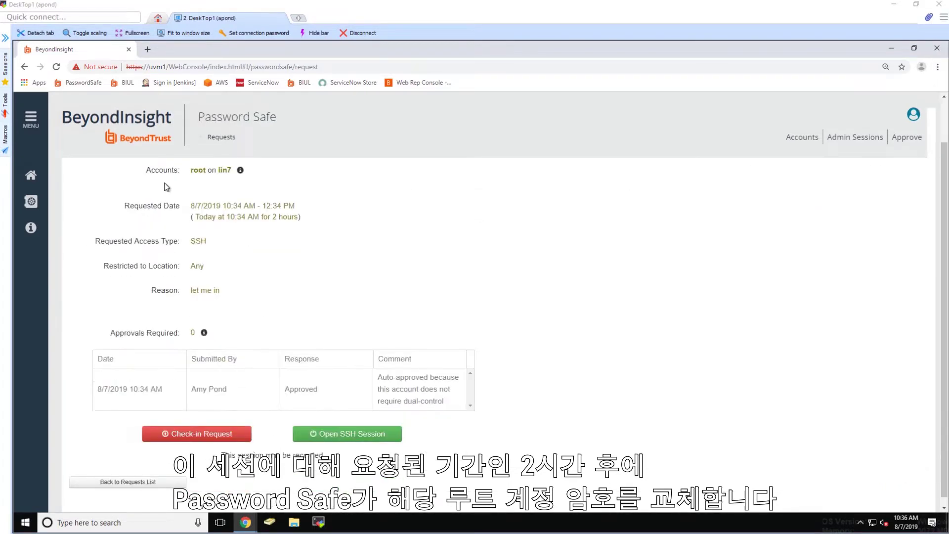
left_click(216, 435)
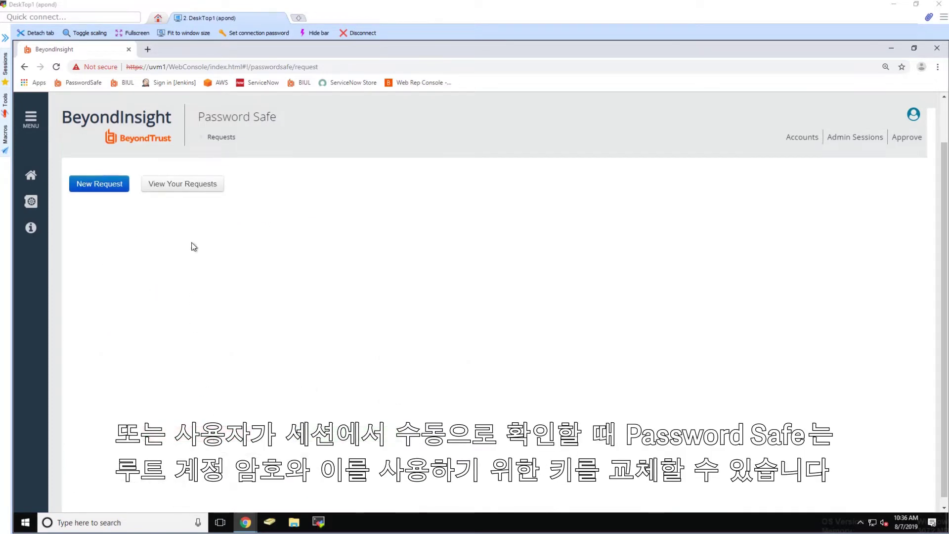
left_click(200, 191)
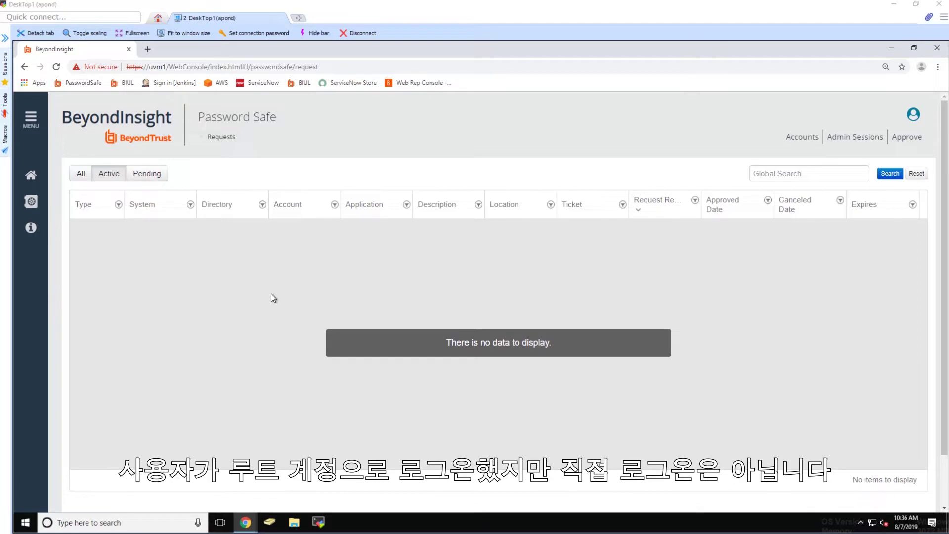
Step: Return to the Password Safe home accounts page
left_click(31, 176)
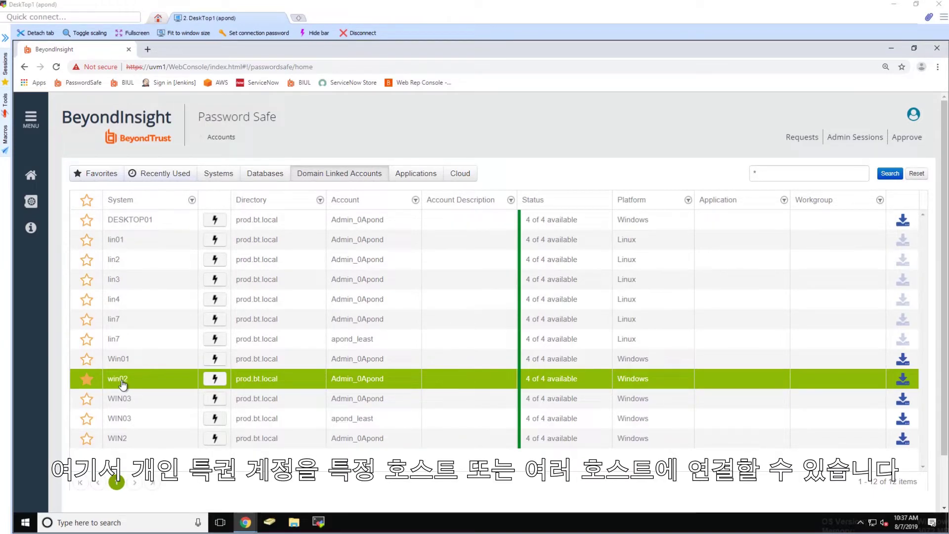
Step: Request a one-click RDP session to win02 with the reason 'let me in'
left_click(215, 379)
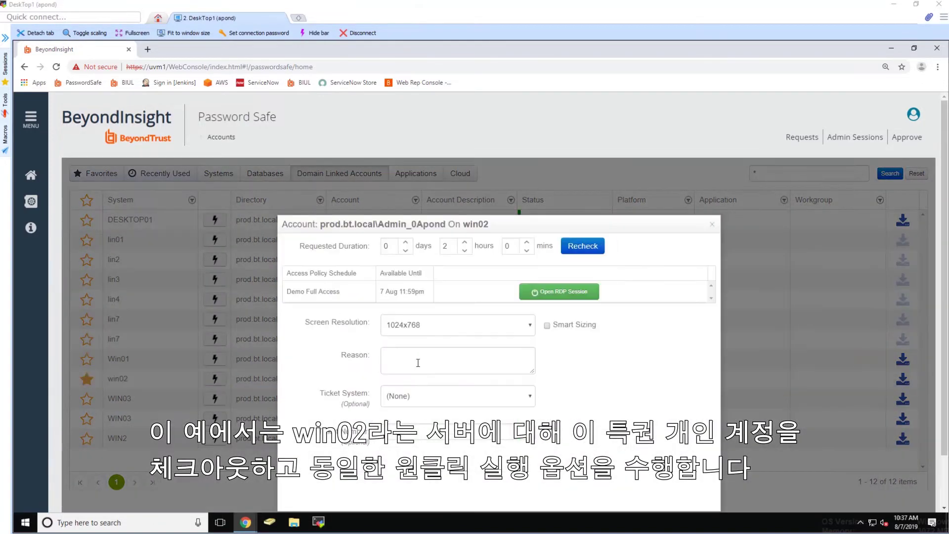
left_click(418, 362)
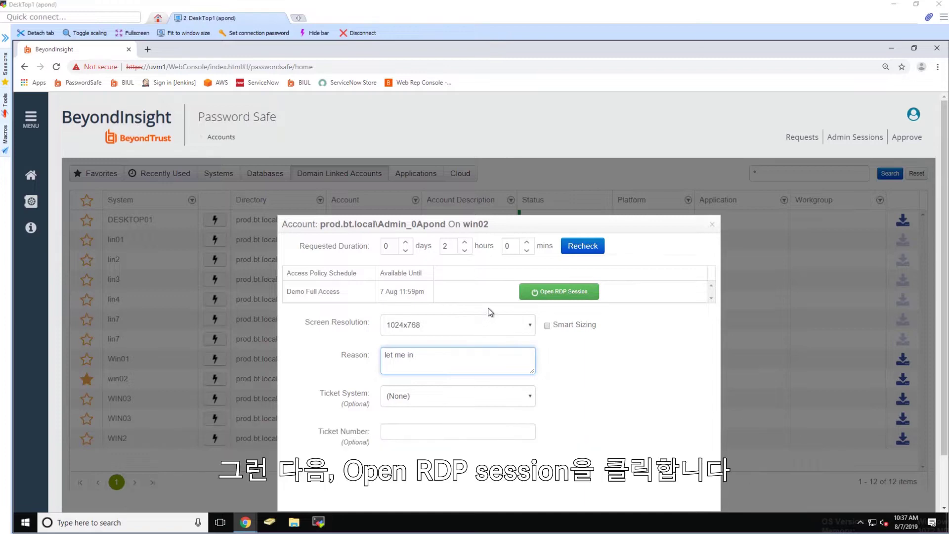
left_click(558, 293)
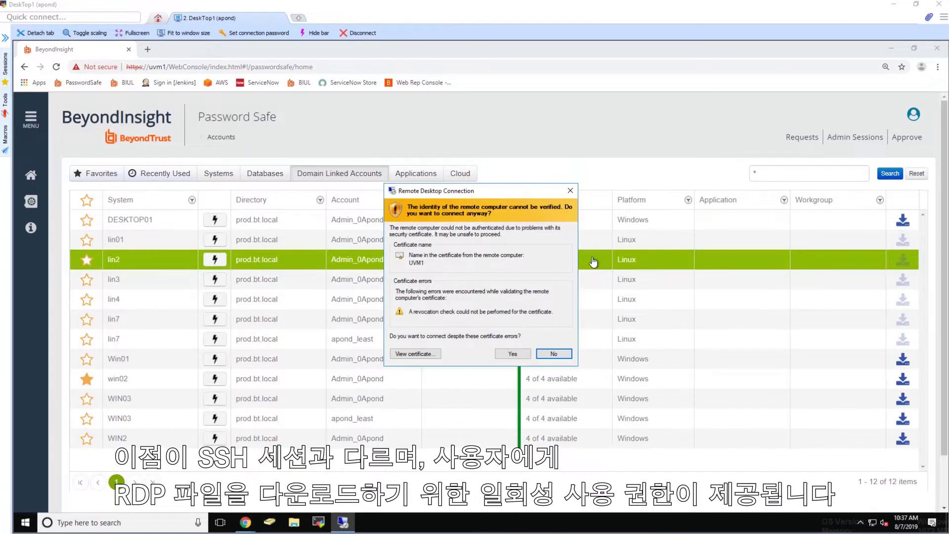
Step: Accept the certificate warning to connect to win02 and nudge the Server Manager window aside
left_click(517, 353)
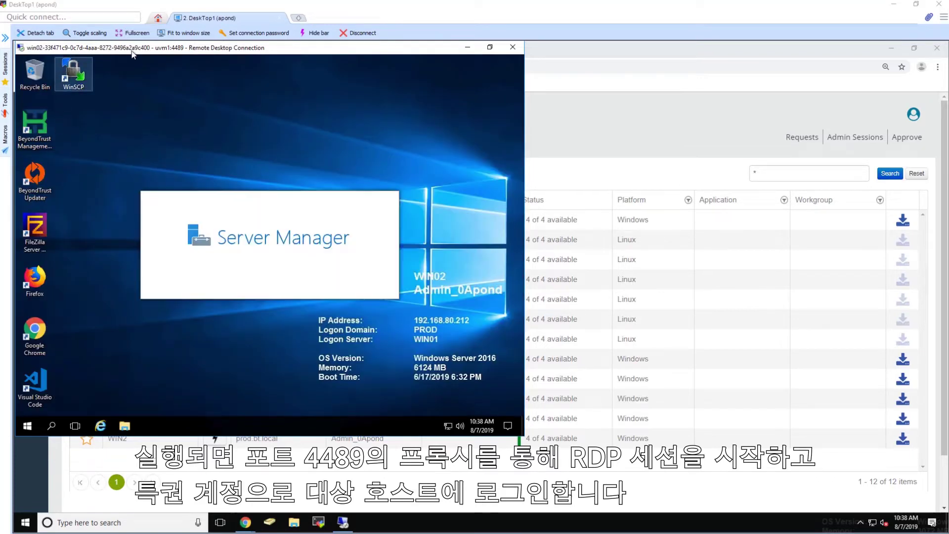
right_click(240, 51)
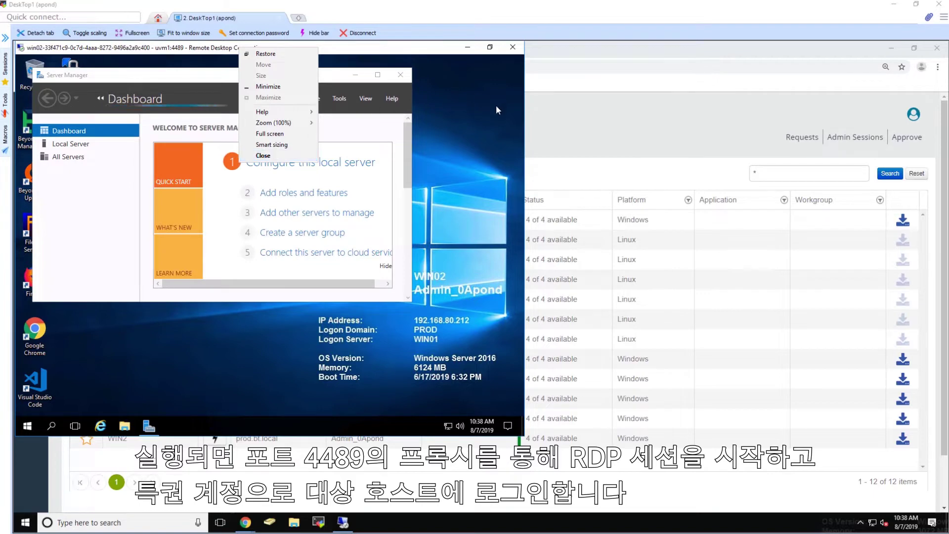
key("Escape")
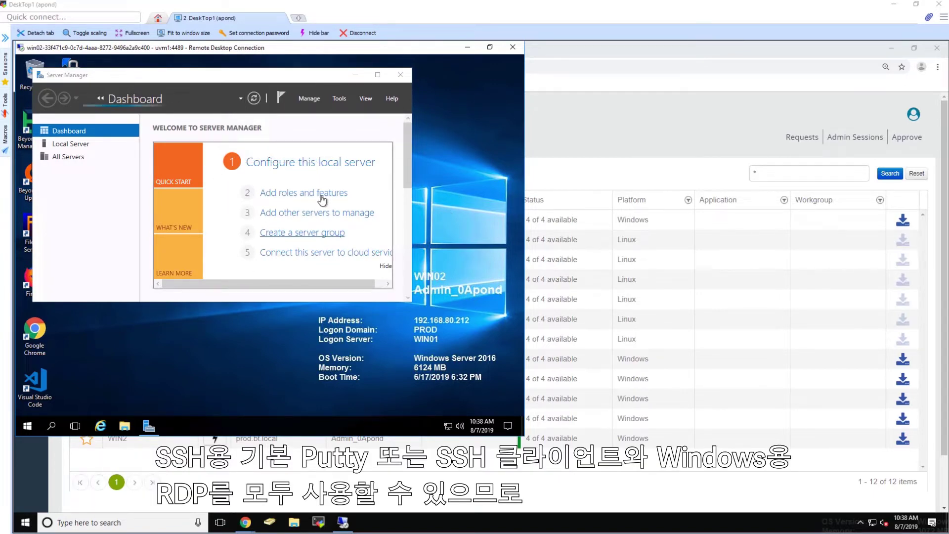
left_click_drag(218, 72, 239, 73)
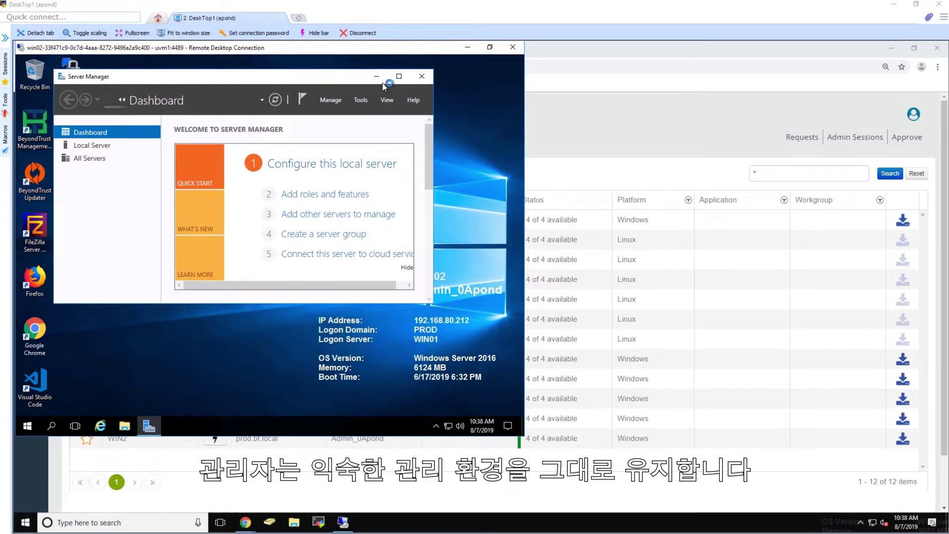
Step: Launch Windows PowerShell on win02 by searching 'power' from the Start menu
left_click(27, 425)
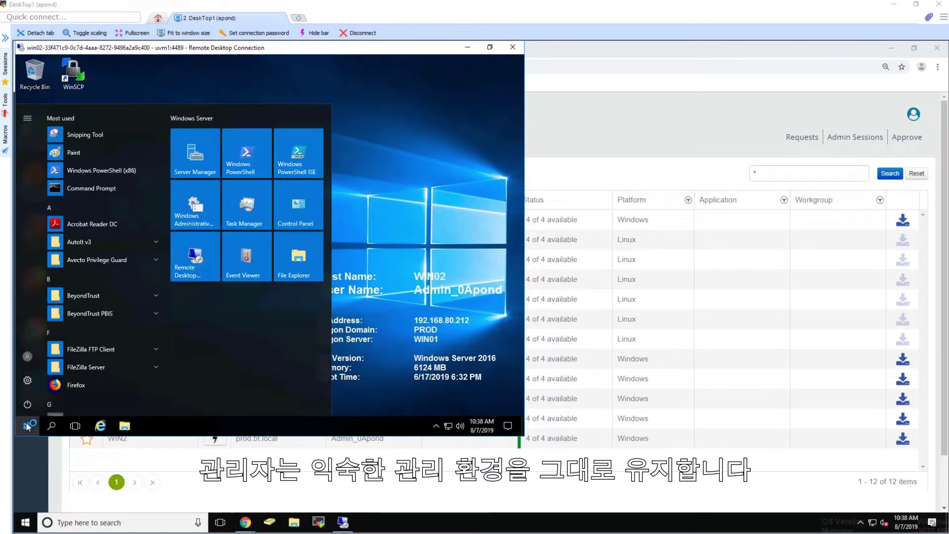
type("power")
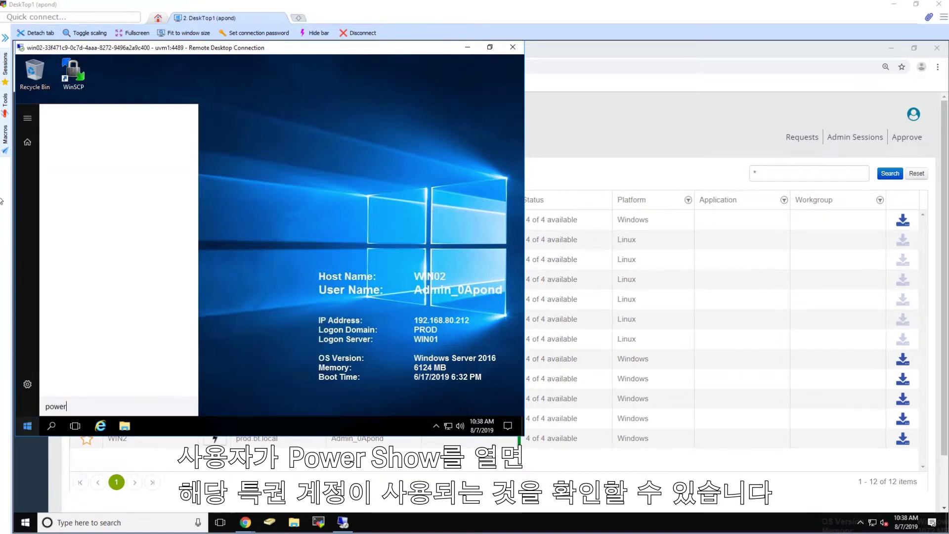
left_click(101, 134)
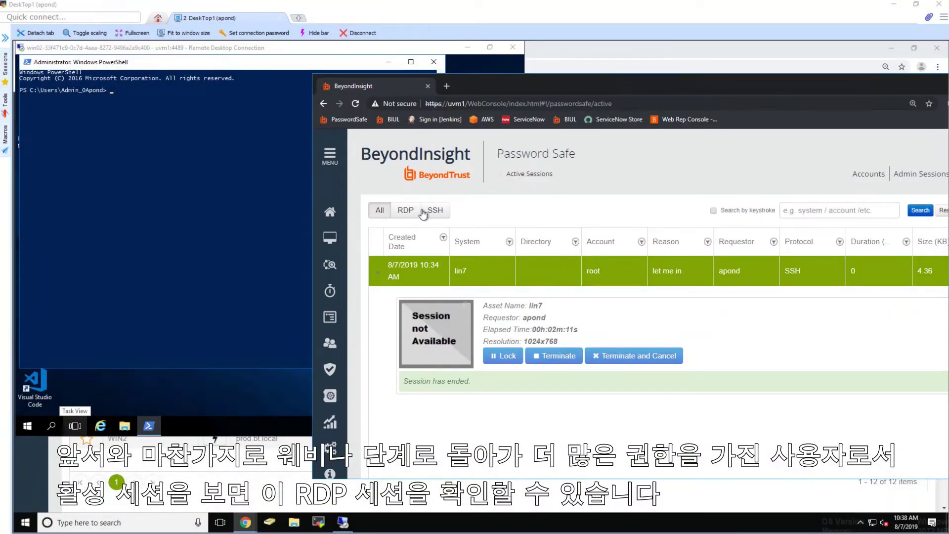
Step: Filter Active Sessions to RDP and open the live view of the win02 session
left_click(413, 216)
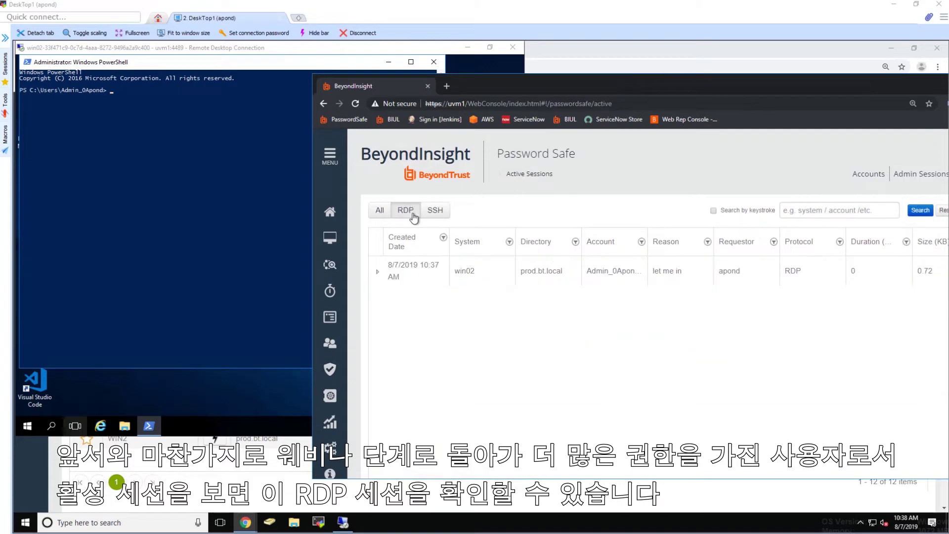
left_click(648, 273)
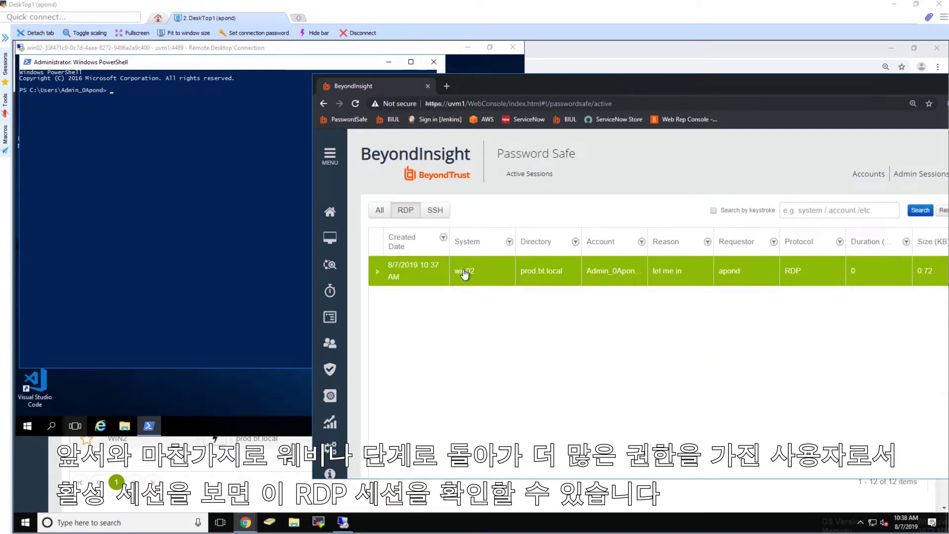
left_click(376, 272)
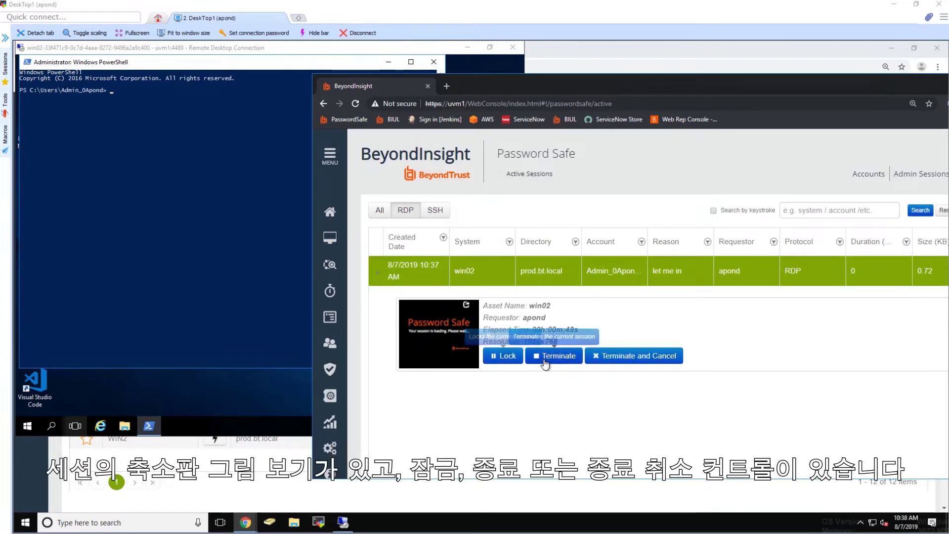
left_click(456, 308)
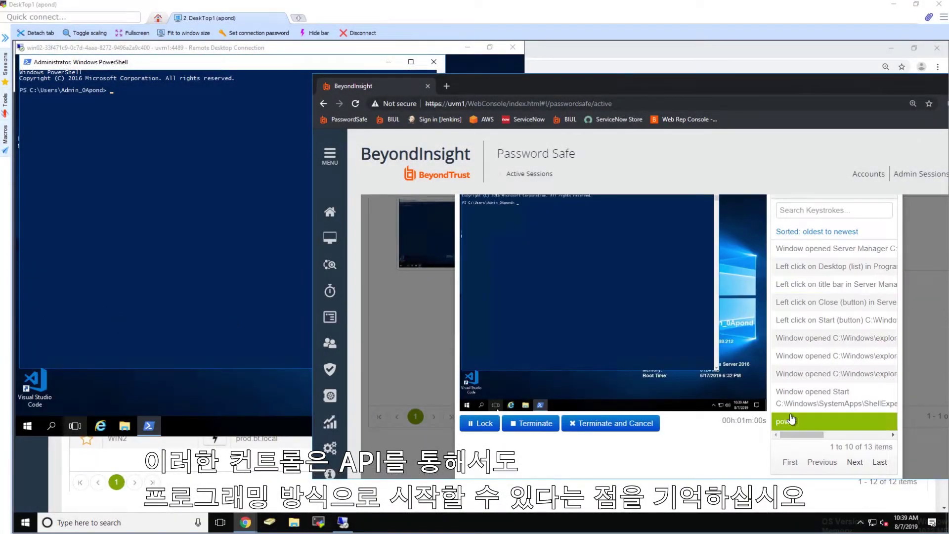
Step: Page forward and back through the win02 session's recorded keystroke events
scroll(860, 421, "down", 1)
left_click(860, 437)
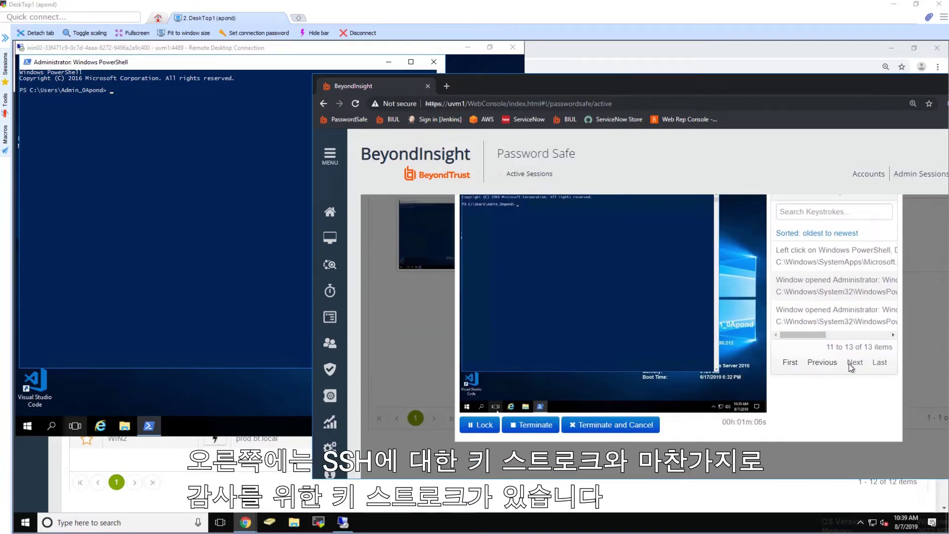
left_click(822, 362)
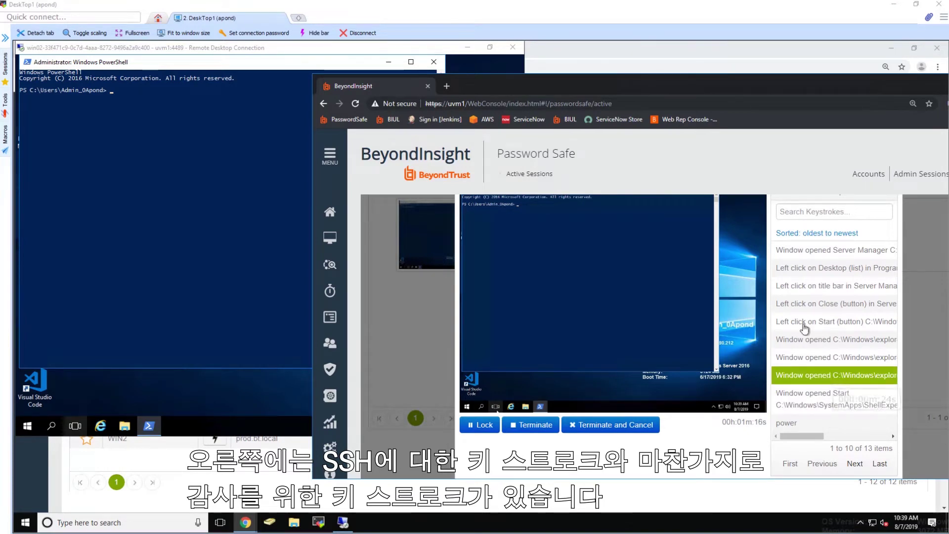
Step: Run whoami in the win02 PowerShell and check the command appears in the console log
left_click(109, 197)
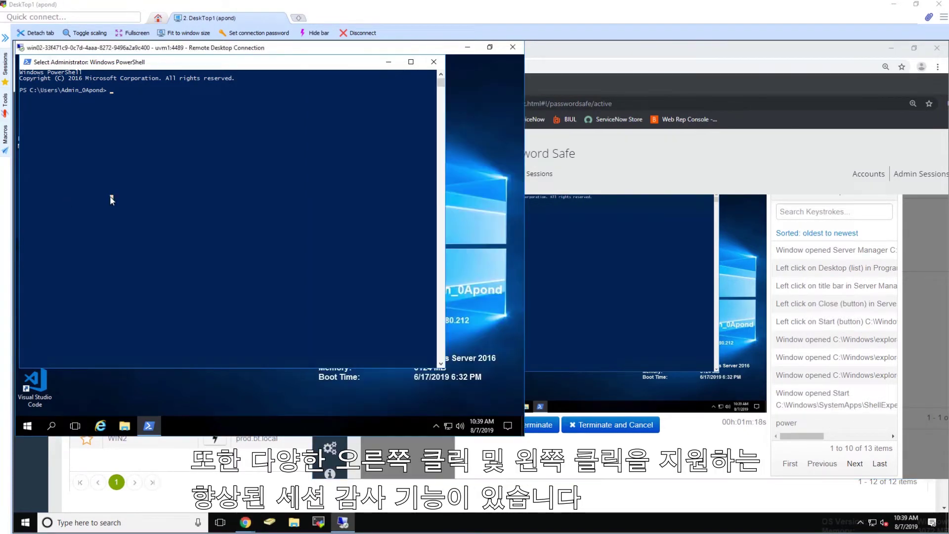
type("whoami")
key("Return")
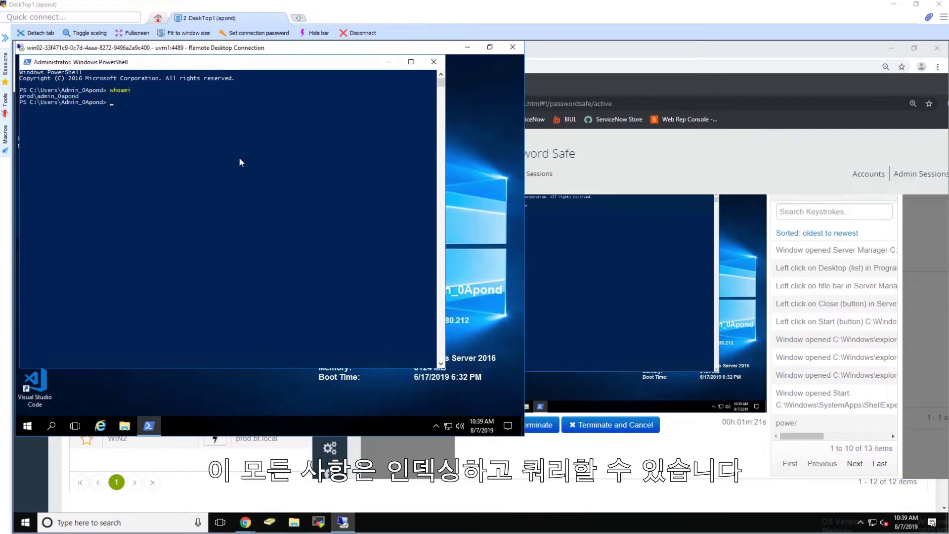
left_click(880, 463)
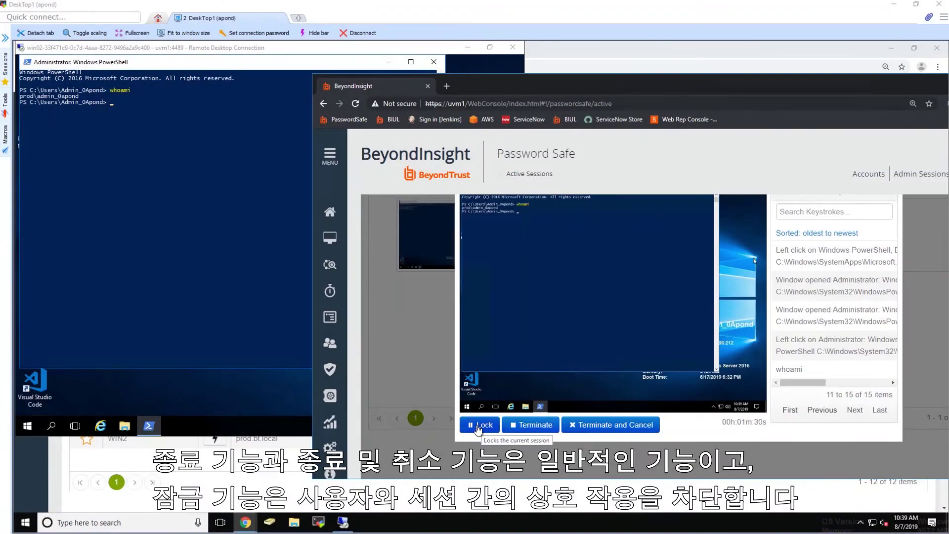
Step: Lock the live win02 session from the web console, verify it, then unlock it
left_click(479, 426)
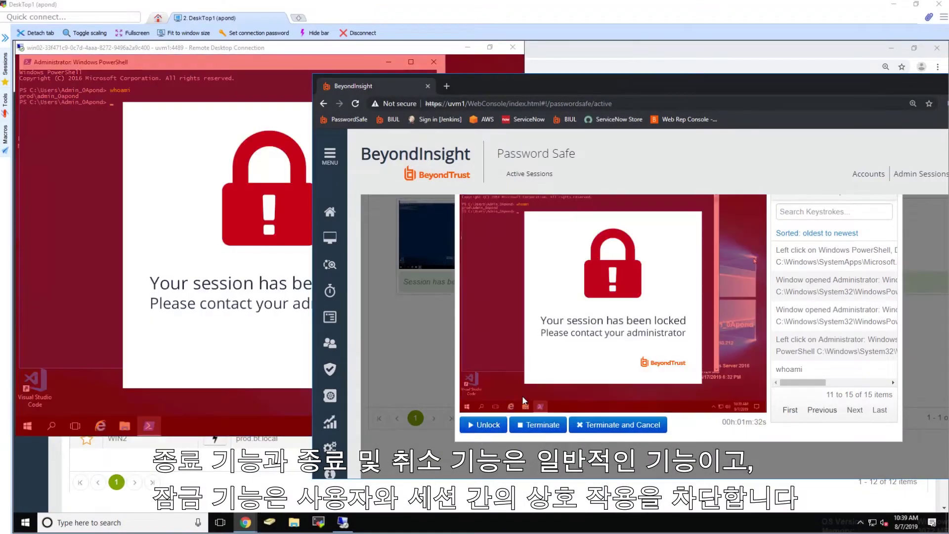
left_click(87, 237)
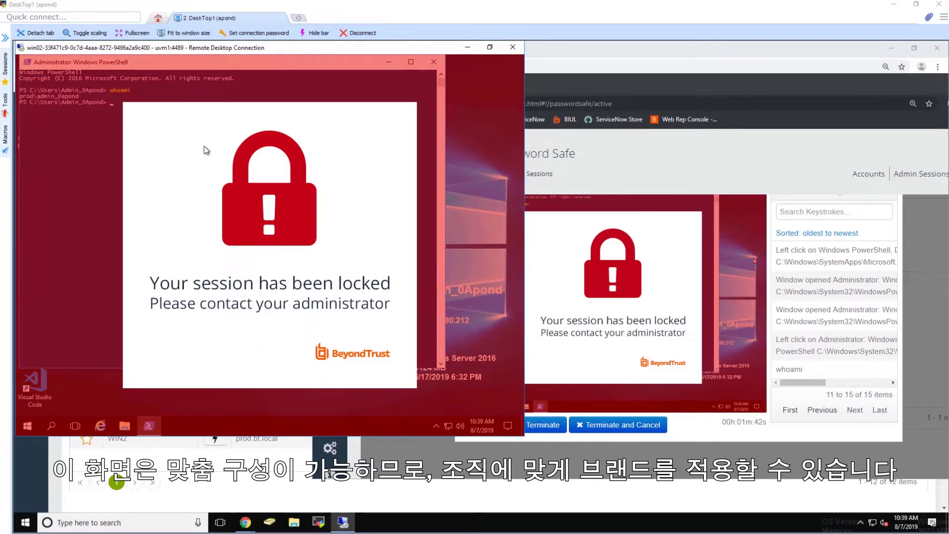
left_click(695, 418)
left_click(463, 430)
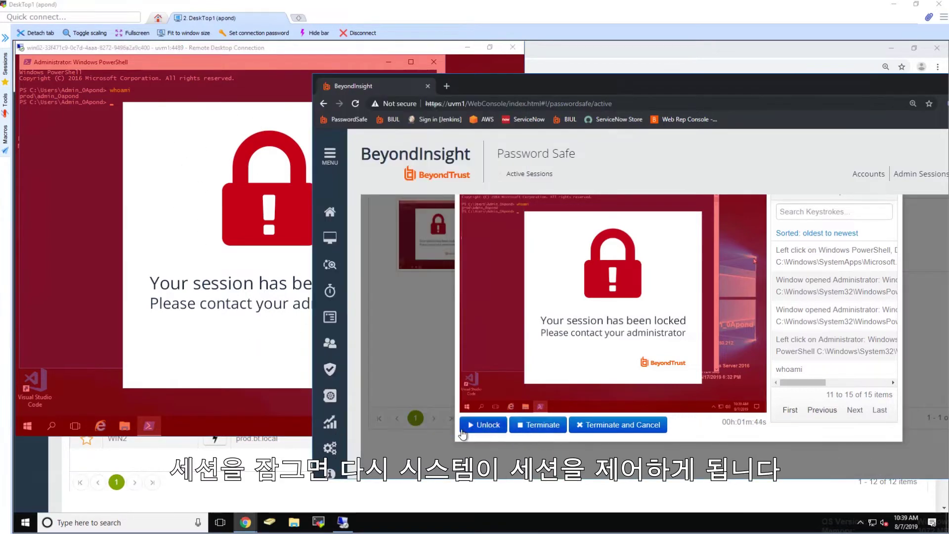
left_click(119, 239)
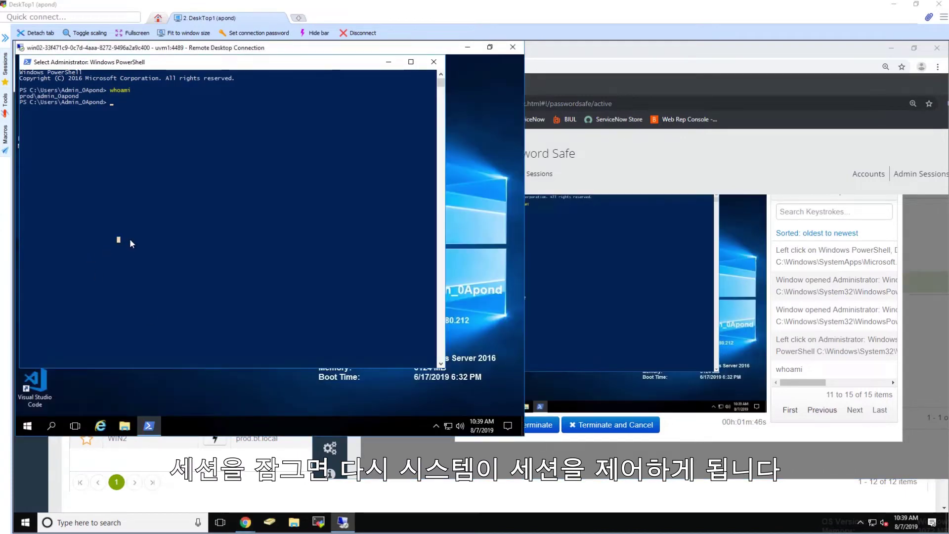
Step: Close the remote PowerShell window and sign out of win02 from the Start menu
left_click(434, 62)
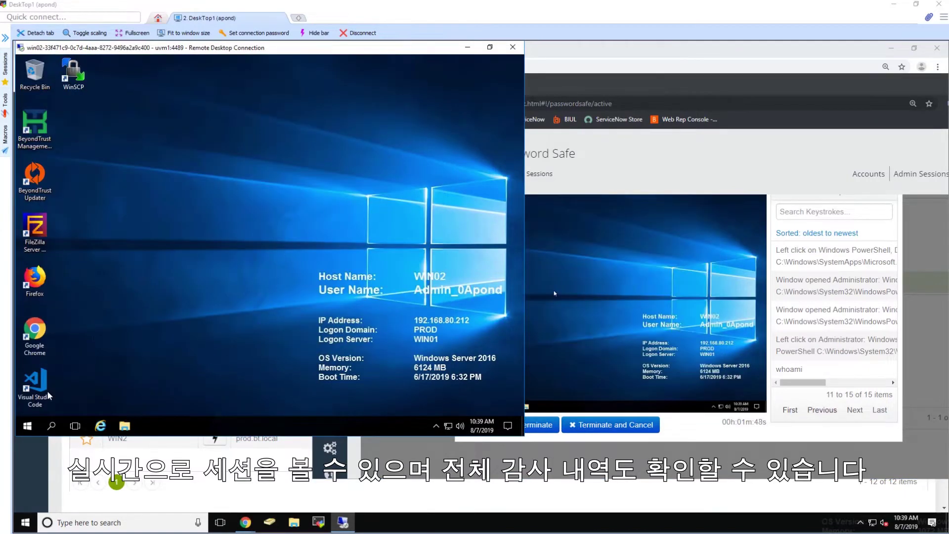
left_click(28, 425)
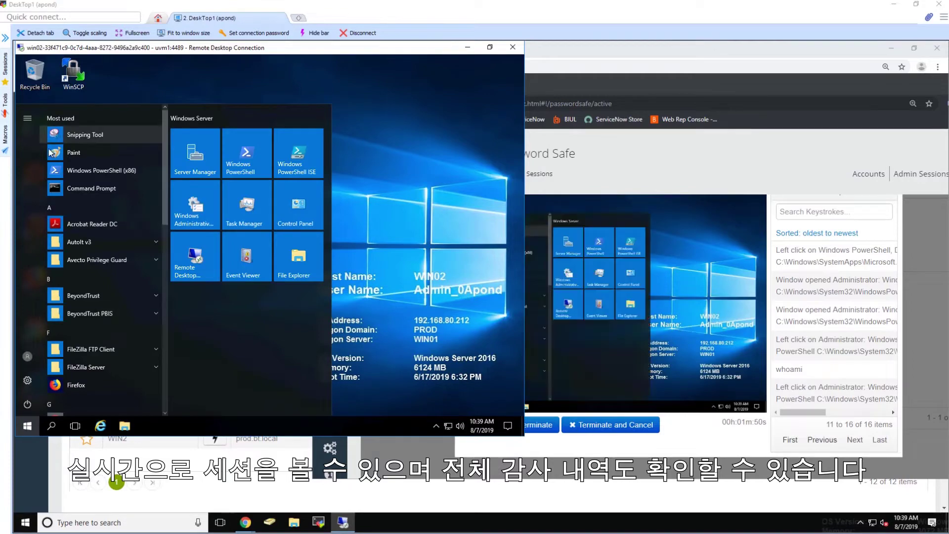
left_click(27, 356)
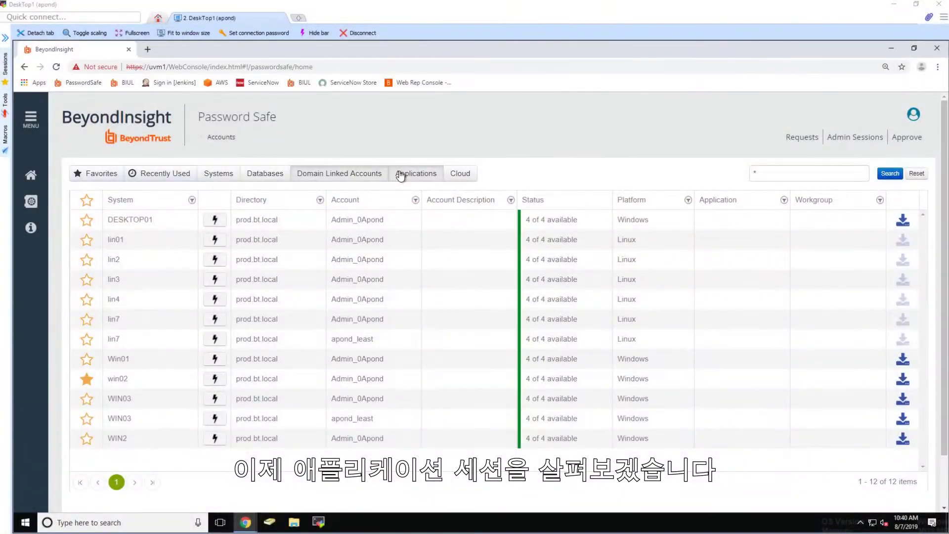
Step: Request ADUC access on win02 from the Applications tab with reason 'log me in' and launch it
left_click(401, 174)
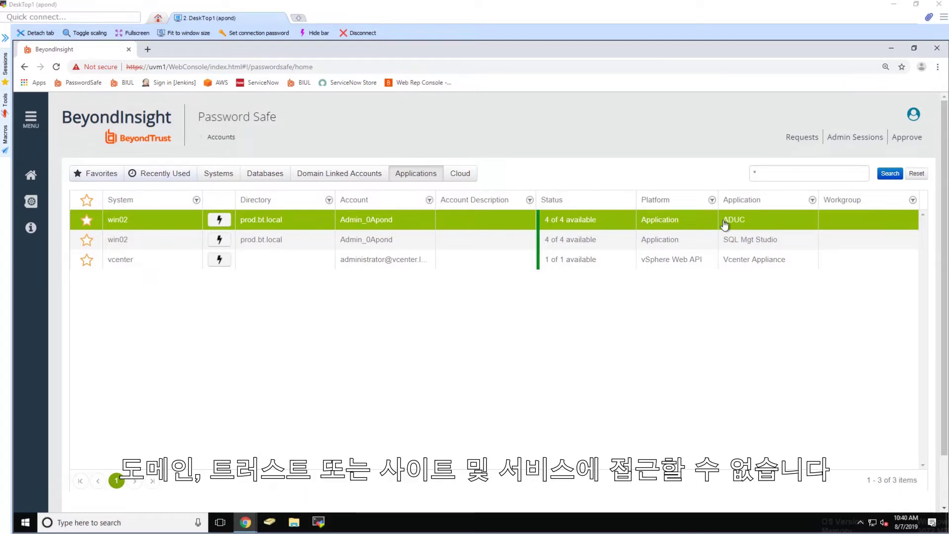
left_click(220, 220)
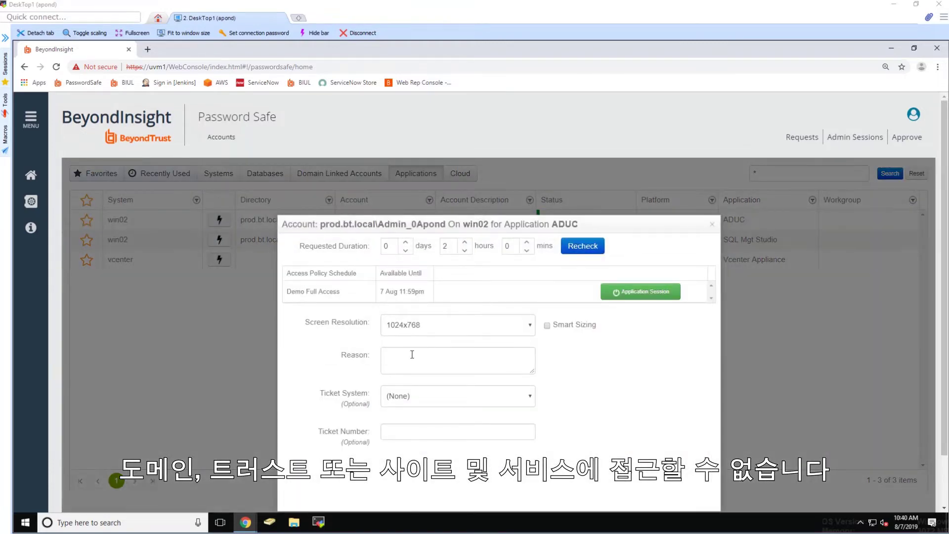
left_click(412, 354)
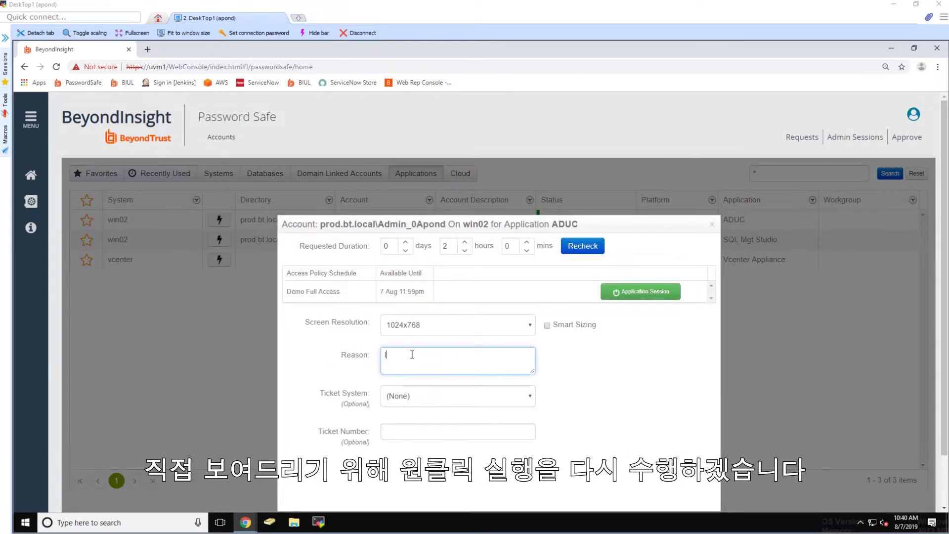
type("log me in")
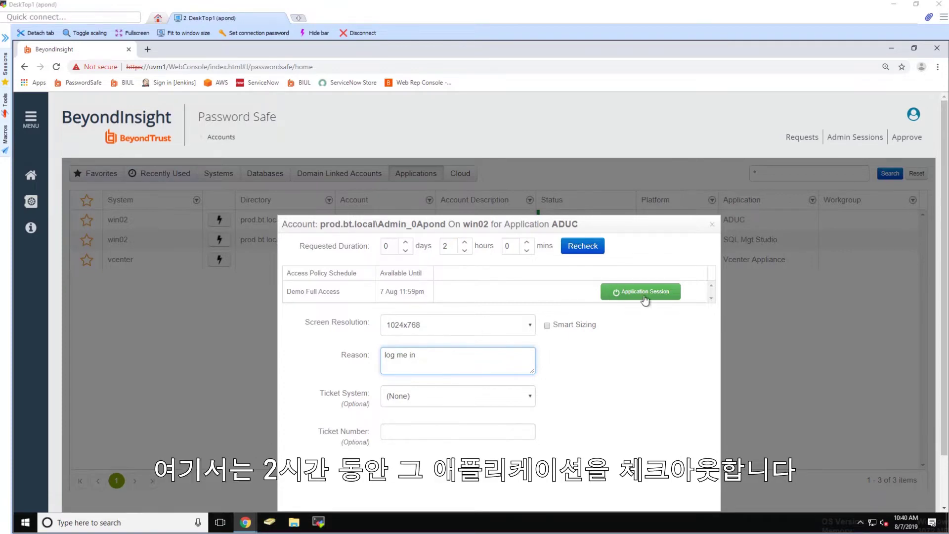
left_click(640, 292)
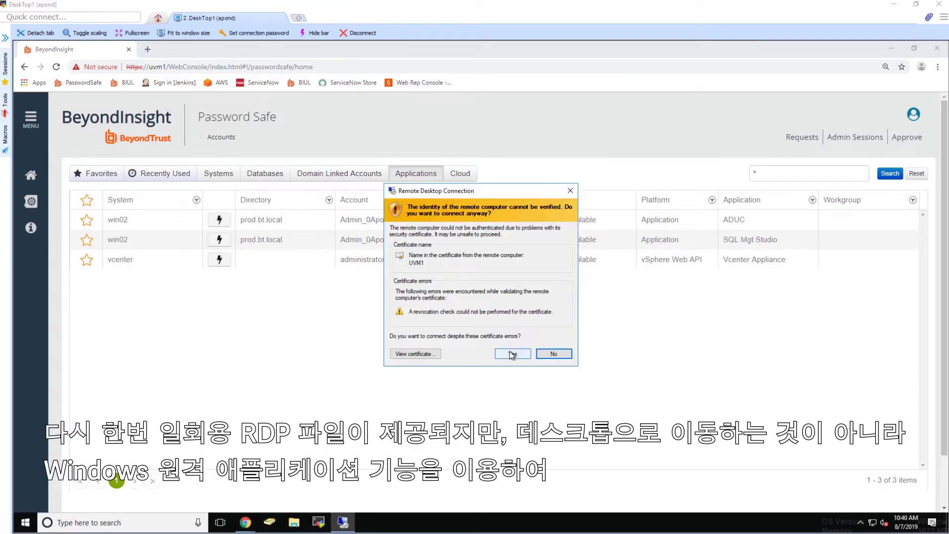
left_click(512, 354)
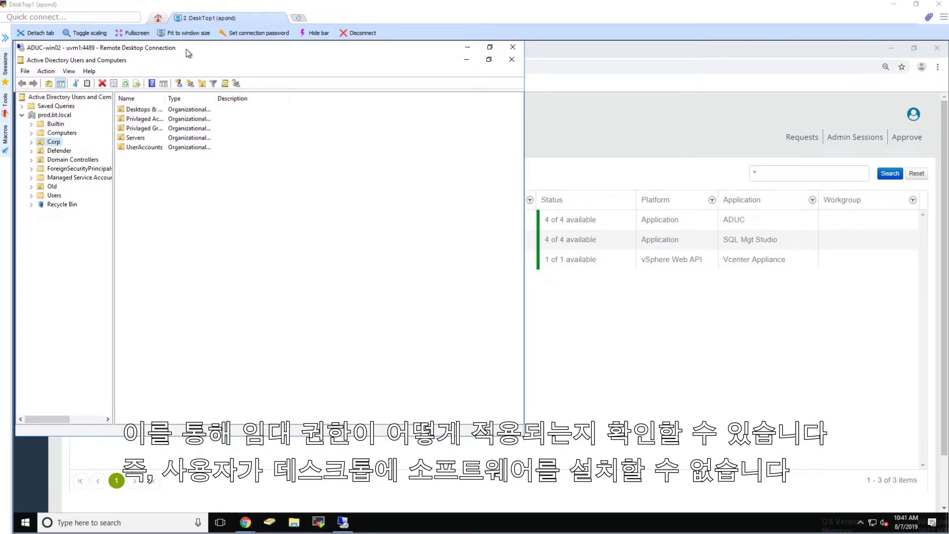
left_click_drag(189, 53, 310, 65)
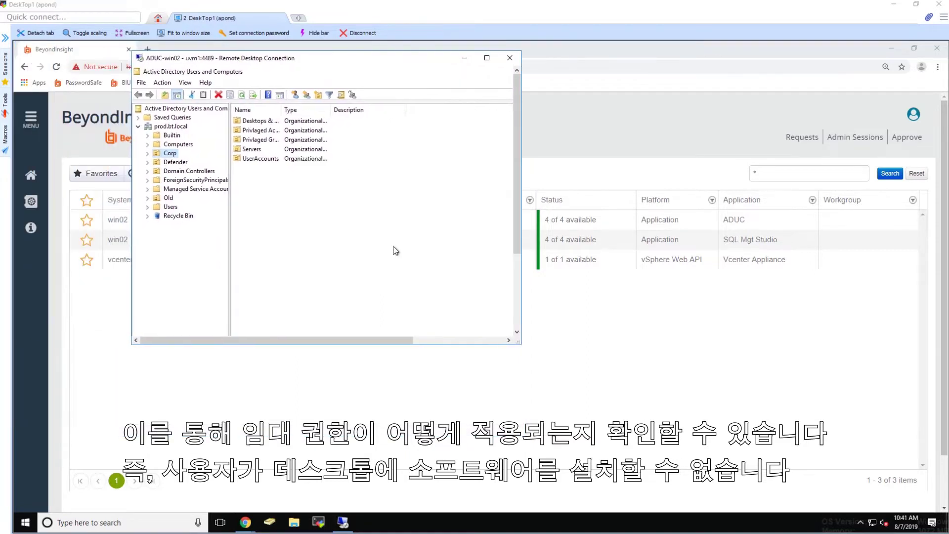
left_click_drag(522, 343, 765, 454)
left_click_drag(641, 346, 641, 447)
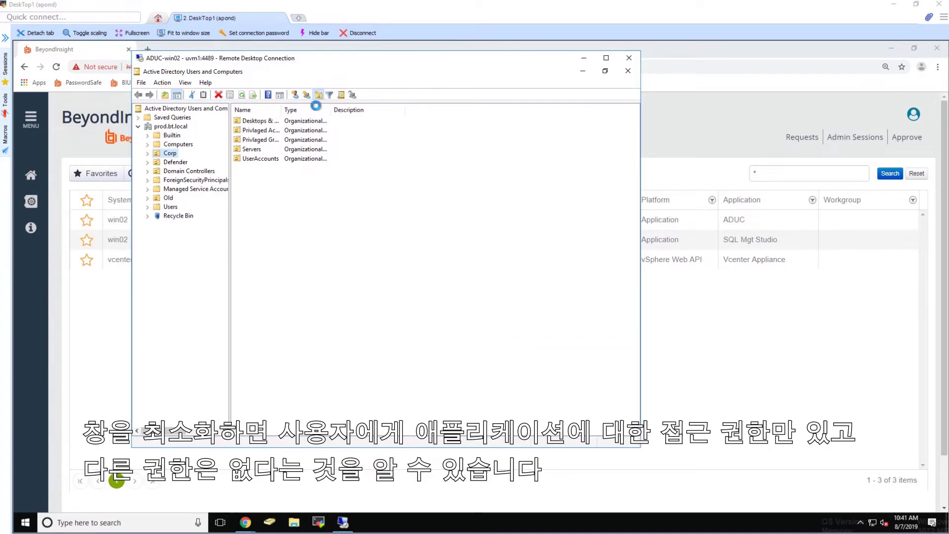
left_click(316, 95)
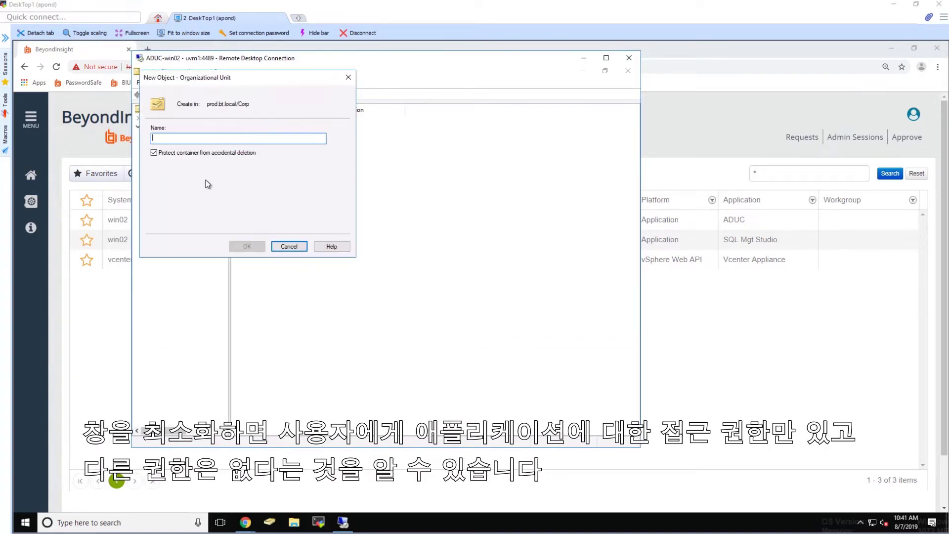
left_click(291, 246)
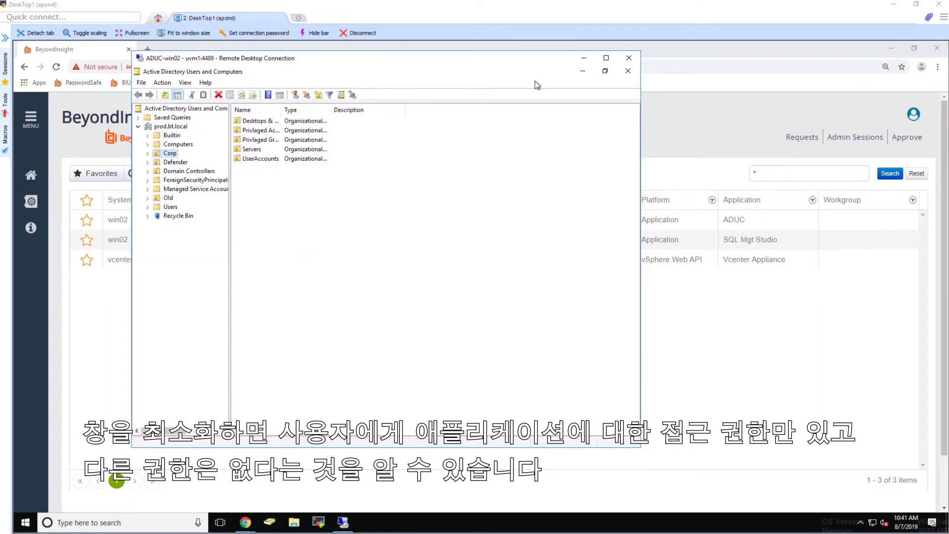
left_click(606, 71)
left_click_drag(192, 131, 317, 125)
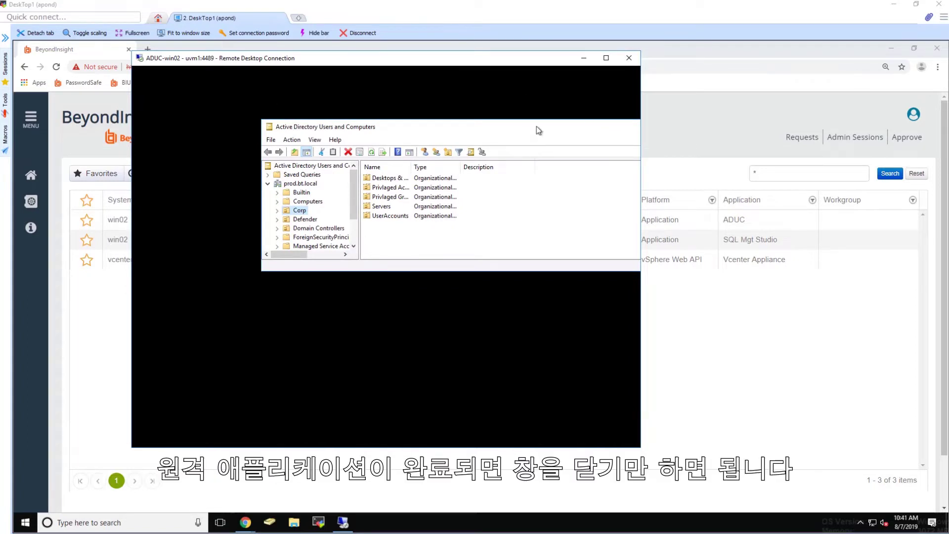
left_click_drag(536, 126, 403, 140)
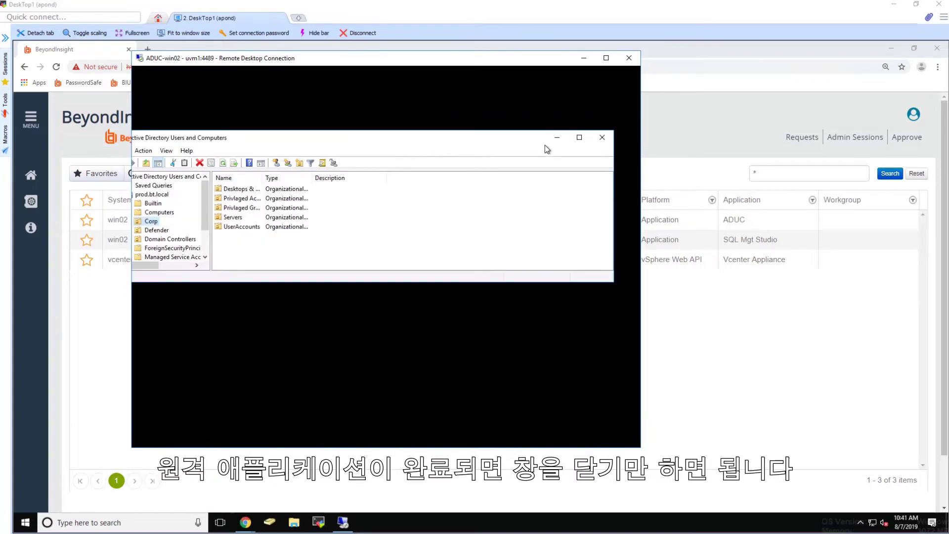
left_click(579, 137)
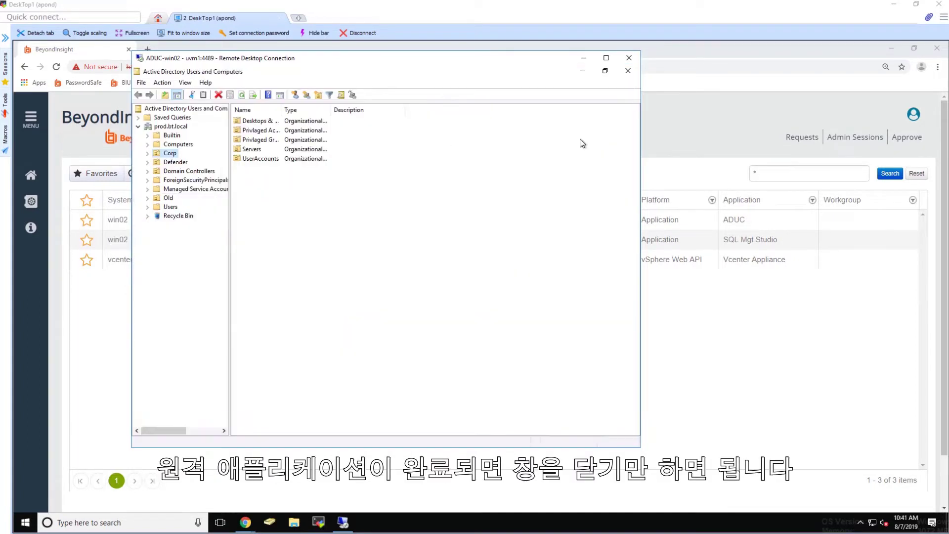
left_click(629, 72)
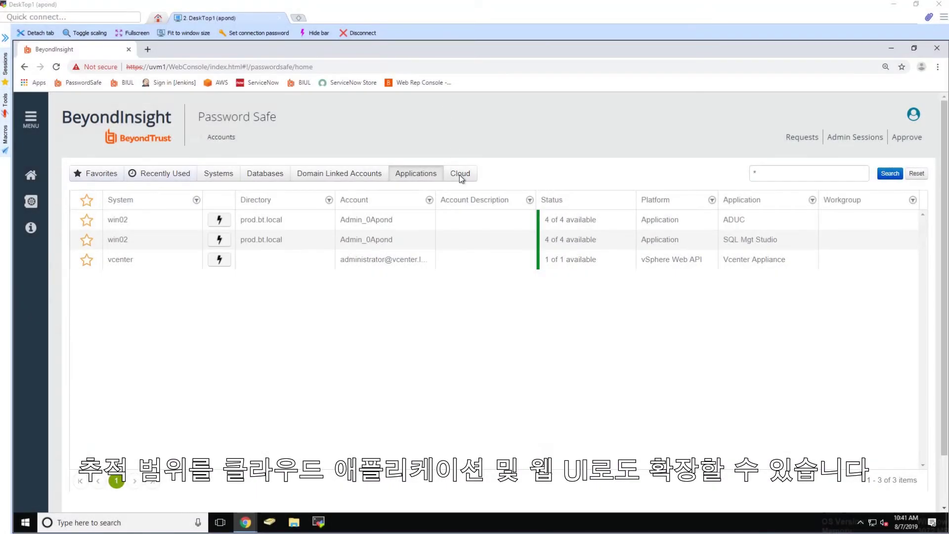
Step: Switch the Accounts grid to Cloud, listing 7 accounts including Azure Cloud Shell
left_click(459, 176)
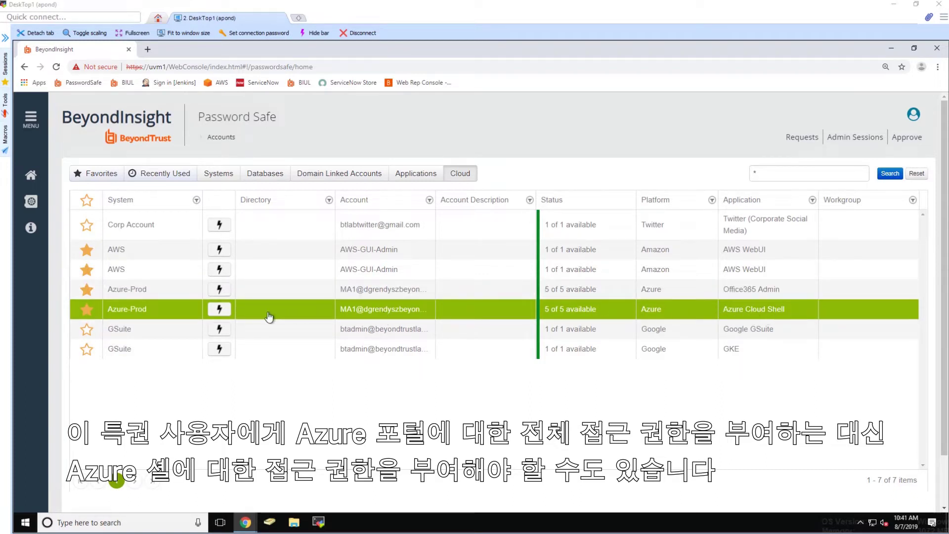
Step: Check out Azure-Prod Azure Cloud Shell with reason 'webUI check out' and connect past the certificate warning
left_click(227, 309)
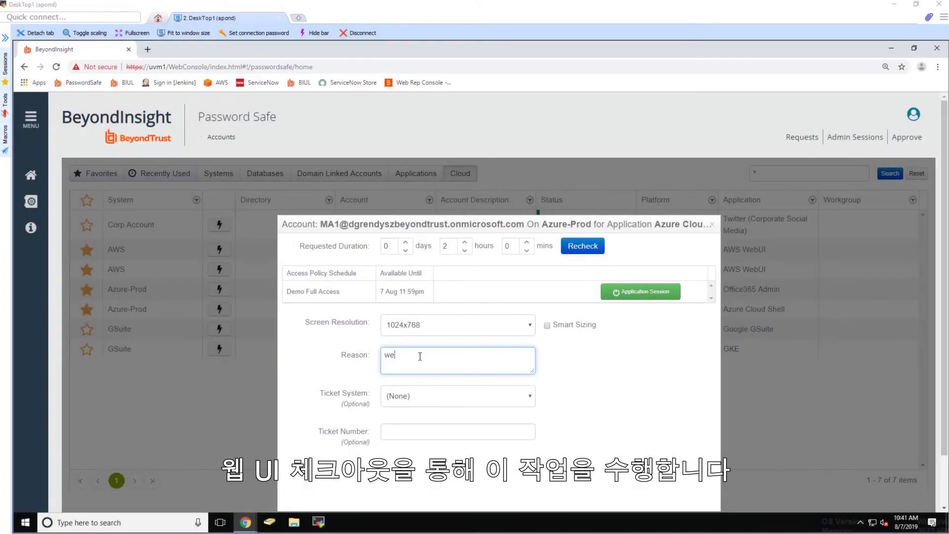
type("webUI check out")
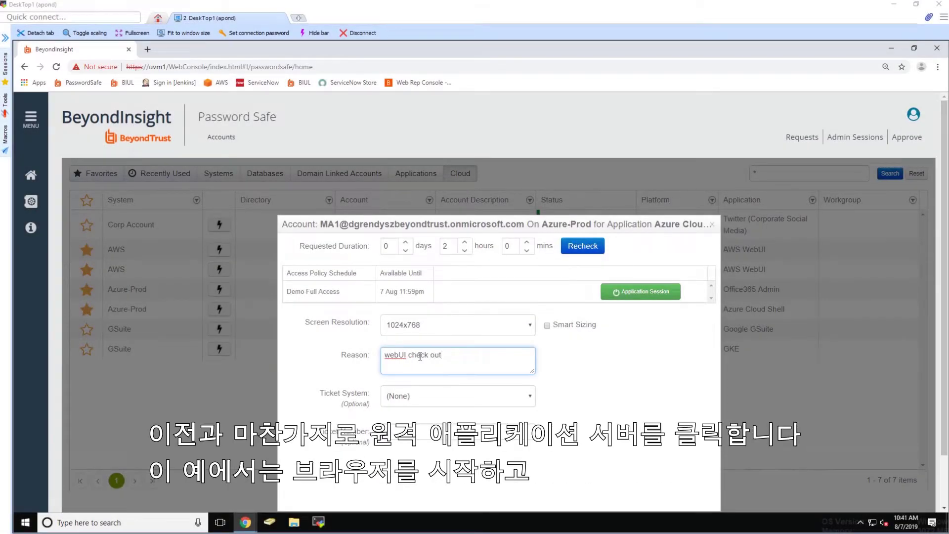
left_click(661, 295)
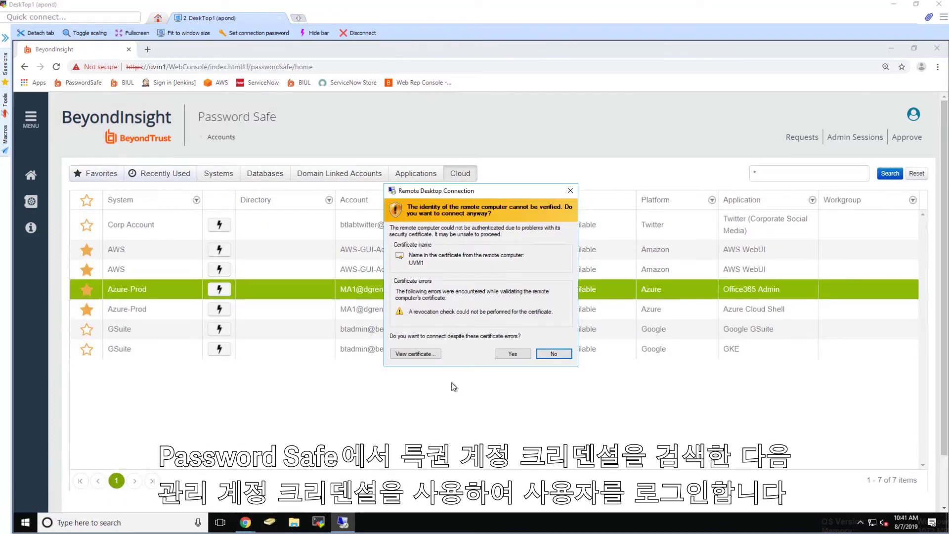
left_click(525, 353)
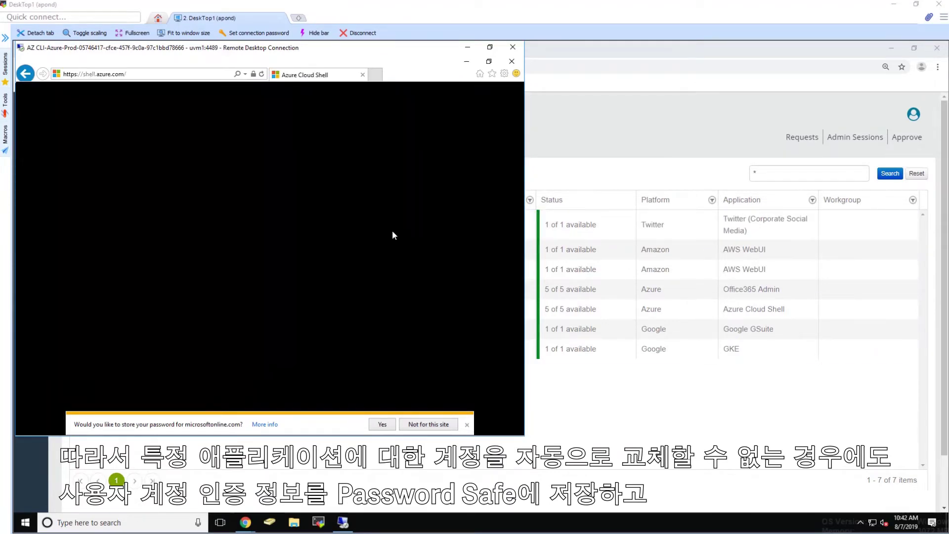
Step: Dismiss the save-password offer and run 'az' in Cloud Shell to list its base commands
left_click(467, 425)
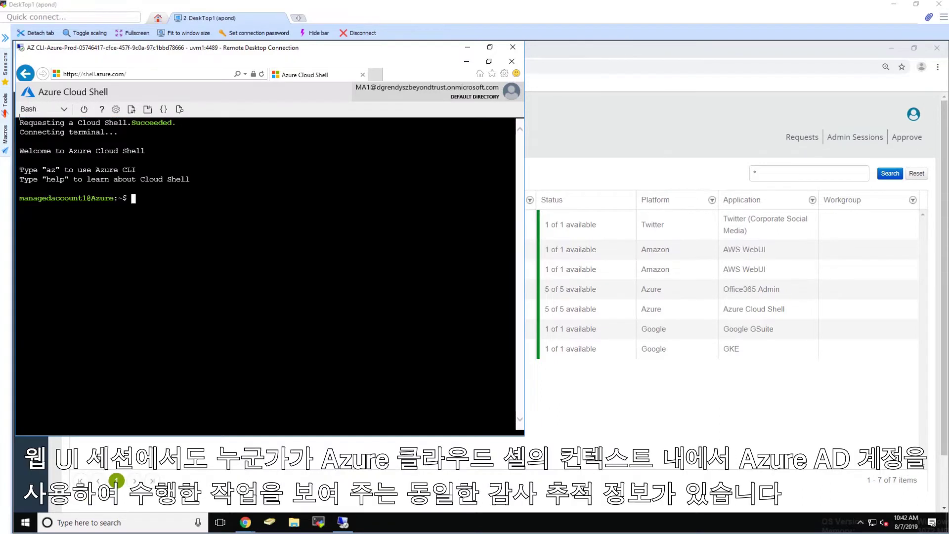
key("Return")
key("Return")
key("Return")
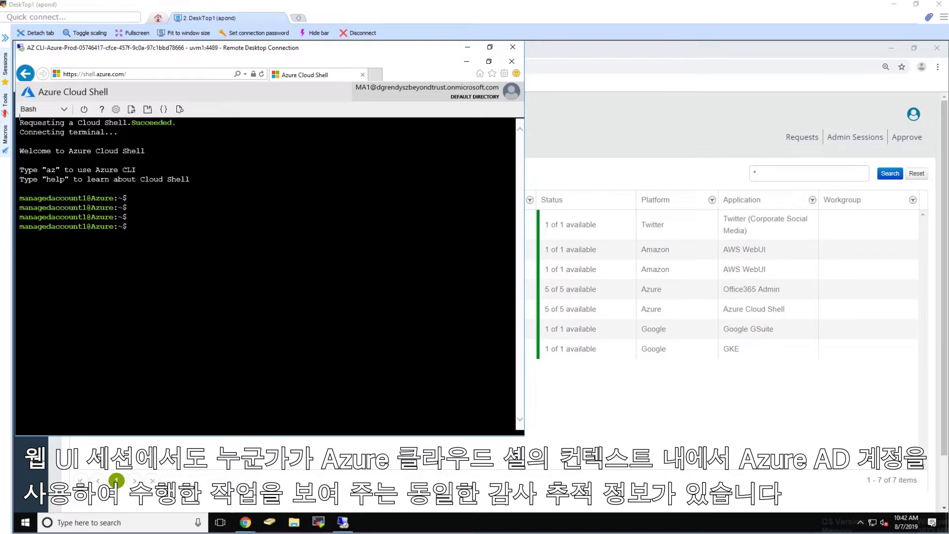
type("az")
key("Return")
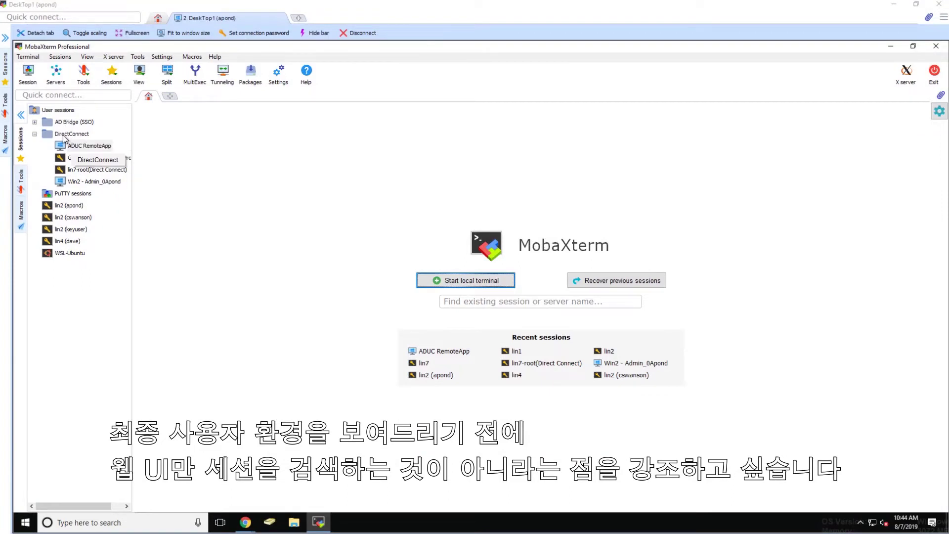
Step: Open Edit session for the DirectConnect Win2 RDP session, showing host uvm1 on port 4489
left_click(35, 121)
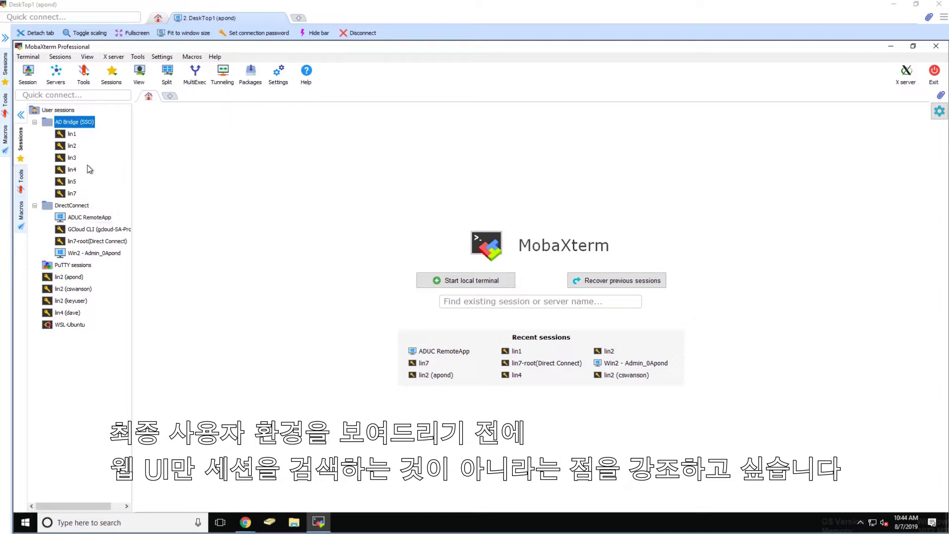
left_click(35, 122)
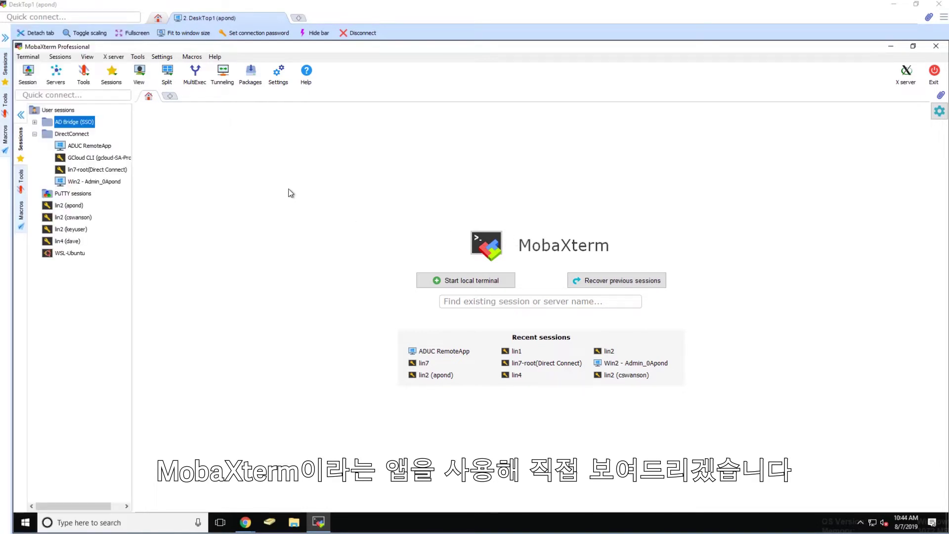
mouse_move(94, 157)
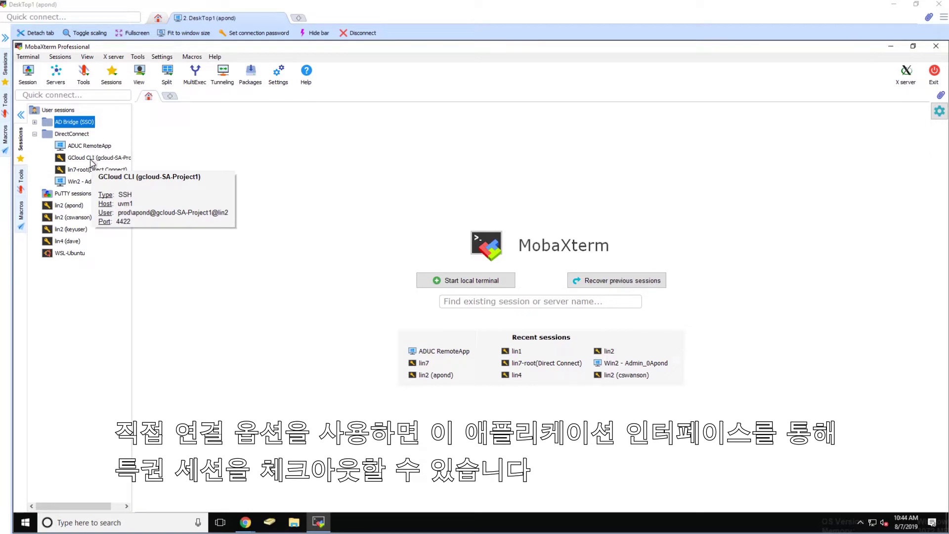
right_click(77, 181)
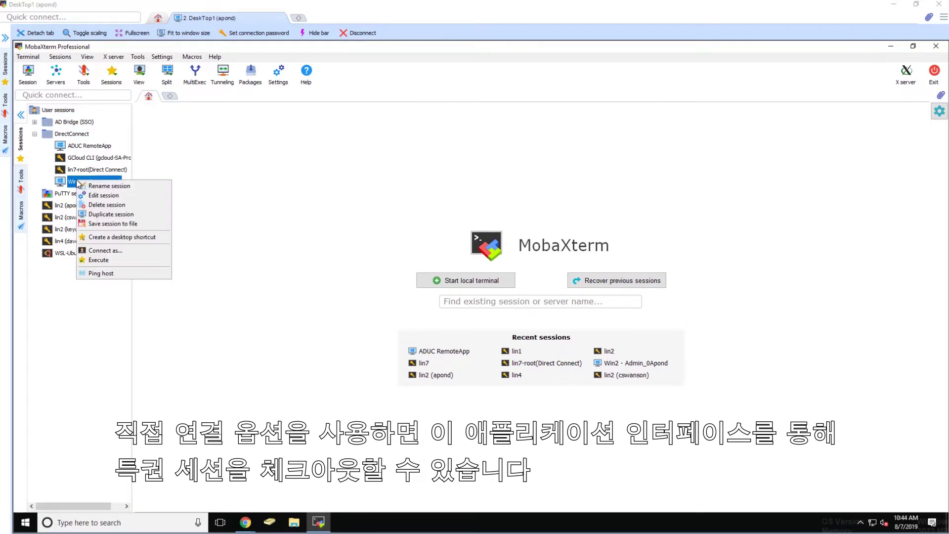
left_click(197, 182)
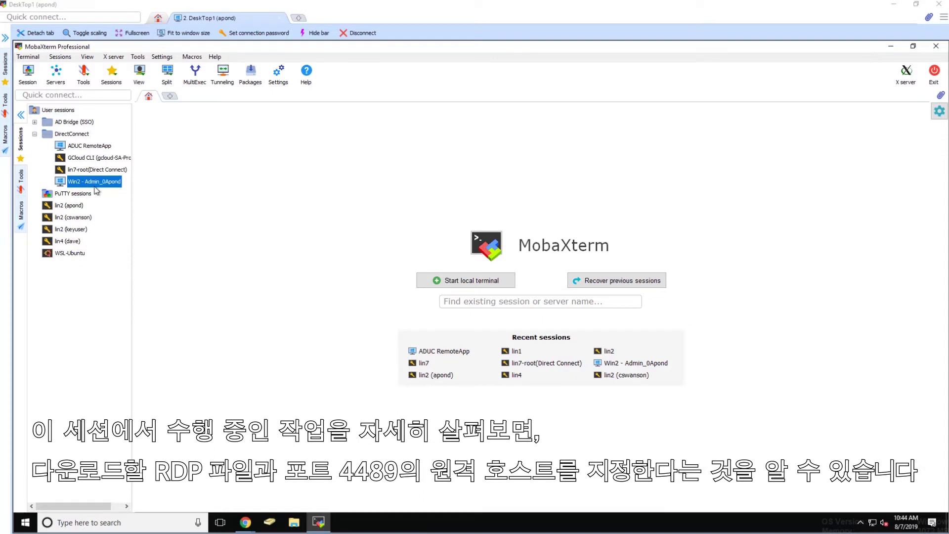
mouse_move(72, 186)
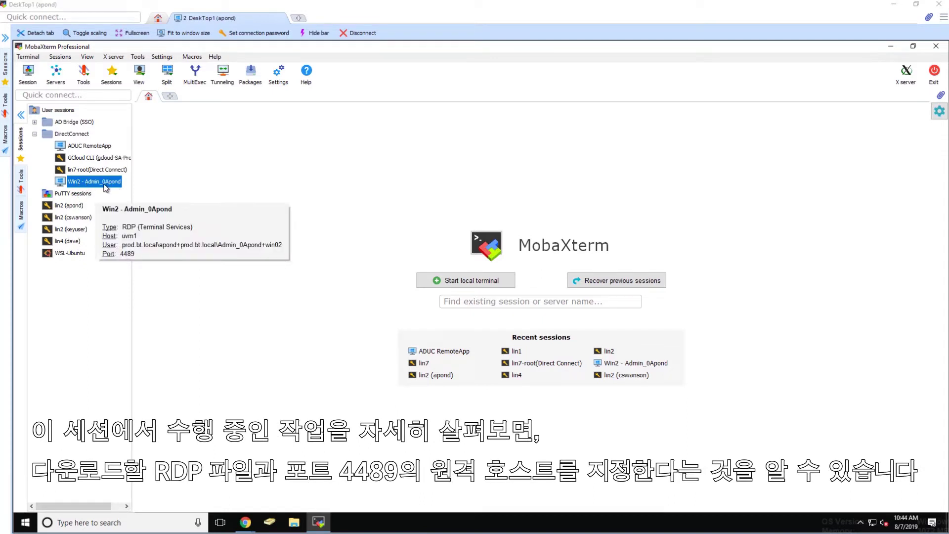
right_click(105, 187)
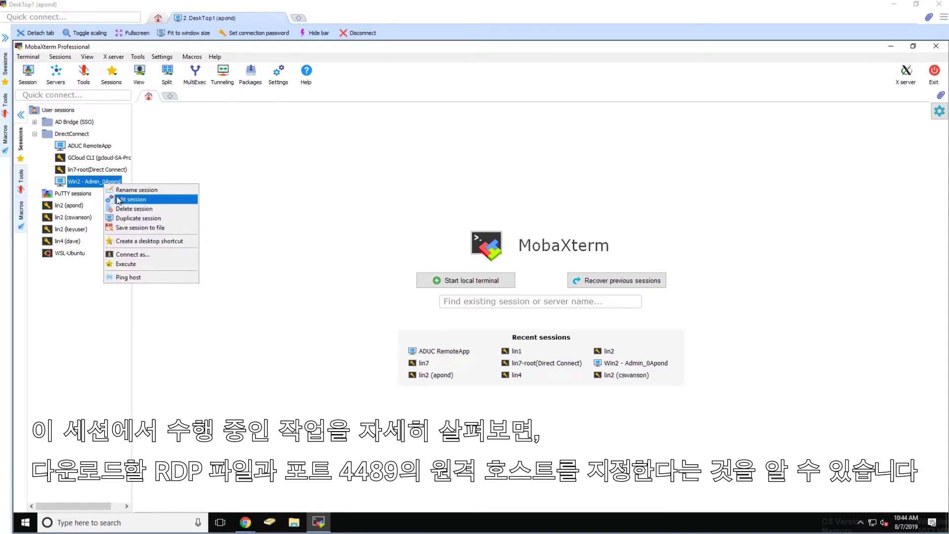
left_click(149, 198)
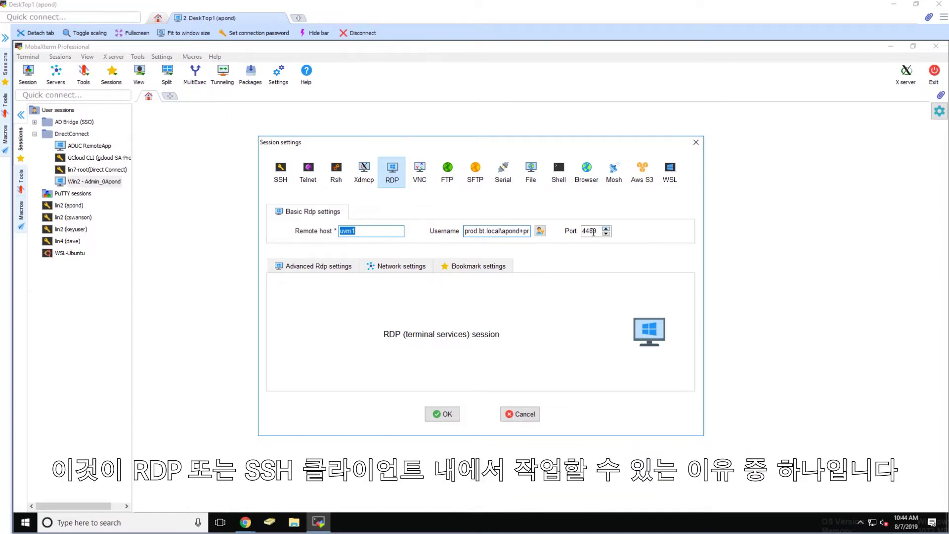
double_click(468, 231)
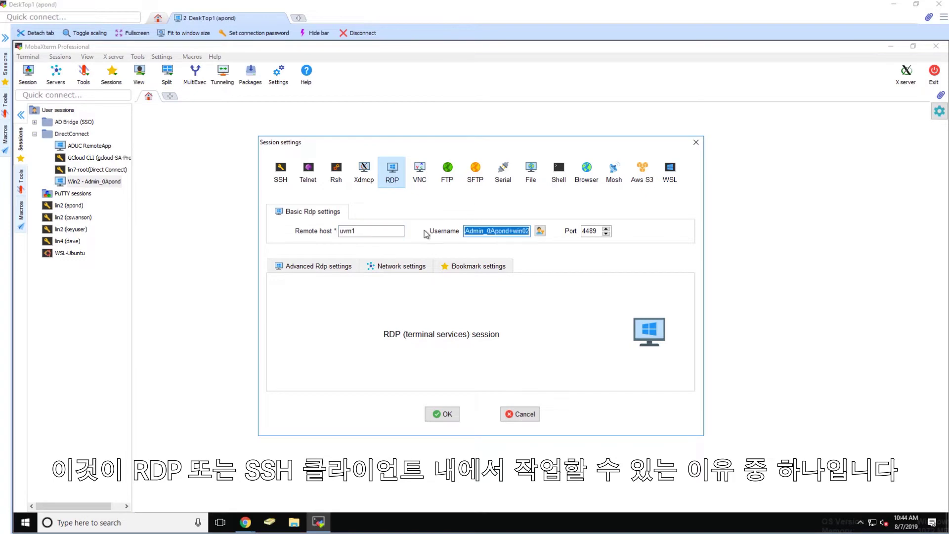
left_click(487, 230)
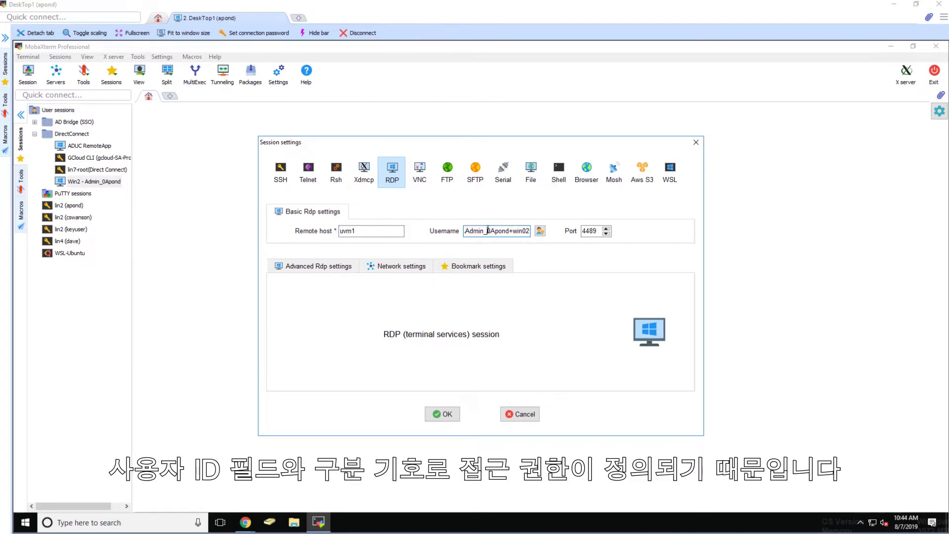
double_click(527, 230)
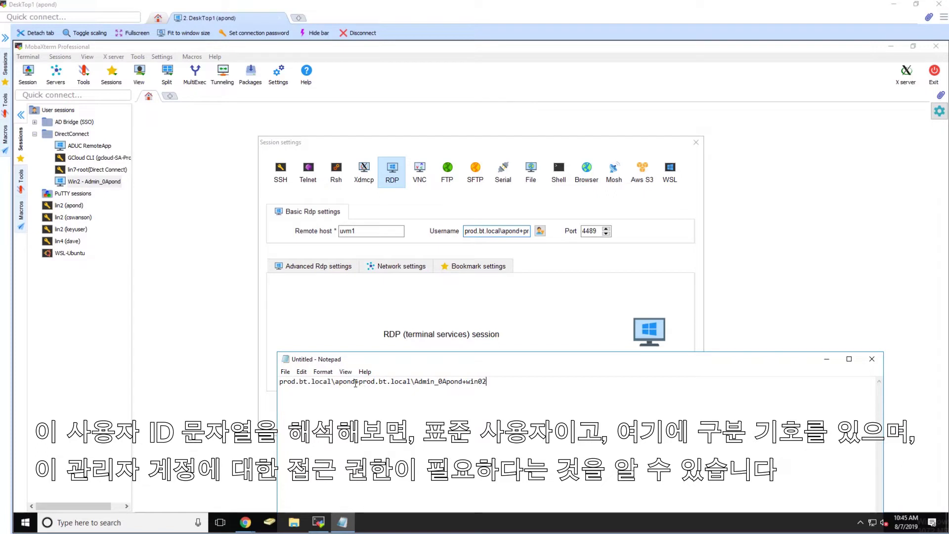
left_click_drag(355, 381, 267, 381)
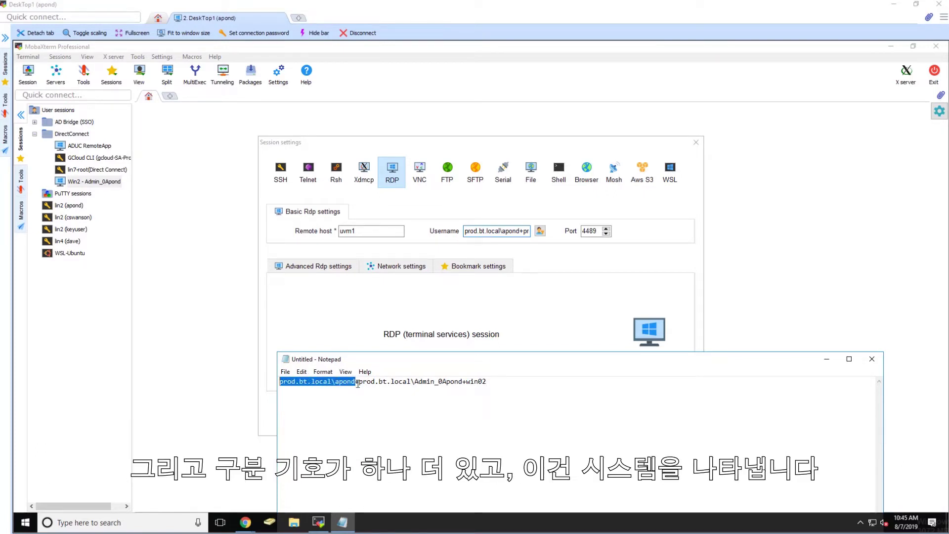
left_click_drag(358, 381, 463, 379)
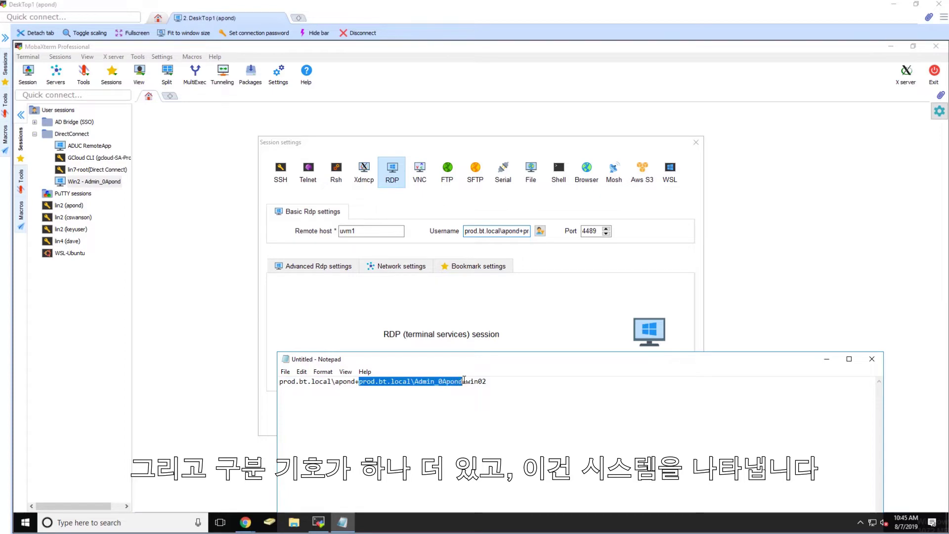
left_click_drag(472, 384, 495, 383)
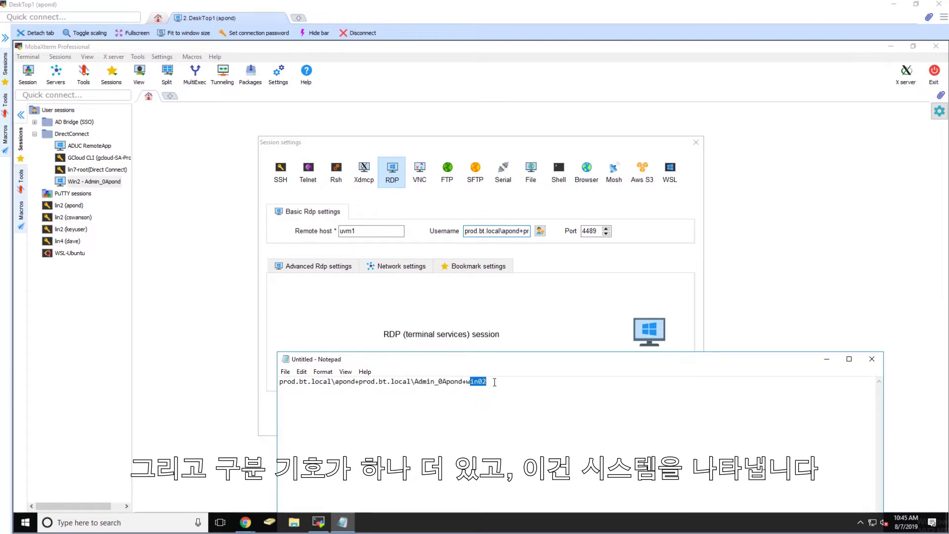
Step: Close the notes without saving and dismiss the Win2 session settings
left_click(872, 359)
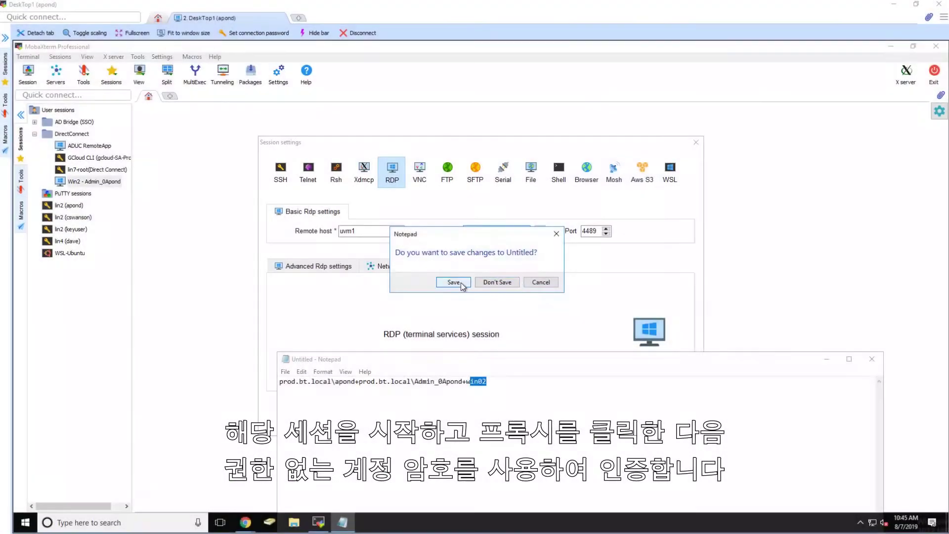
left_click(497, 283)
left_click(520, 413)
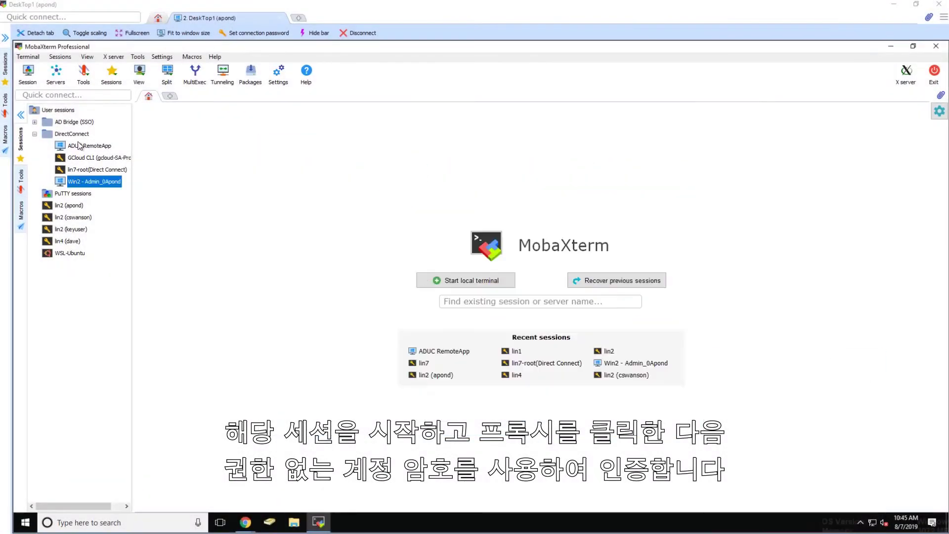
Step: Start the Win2 RDP session and enter the account password to sign in to win02
double_click(106, 183)
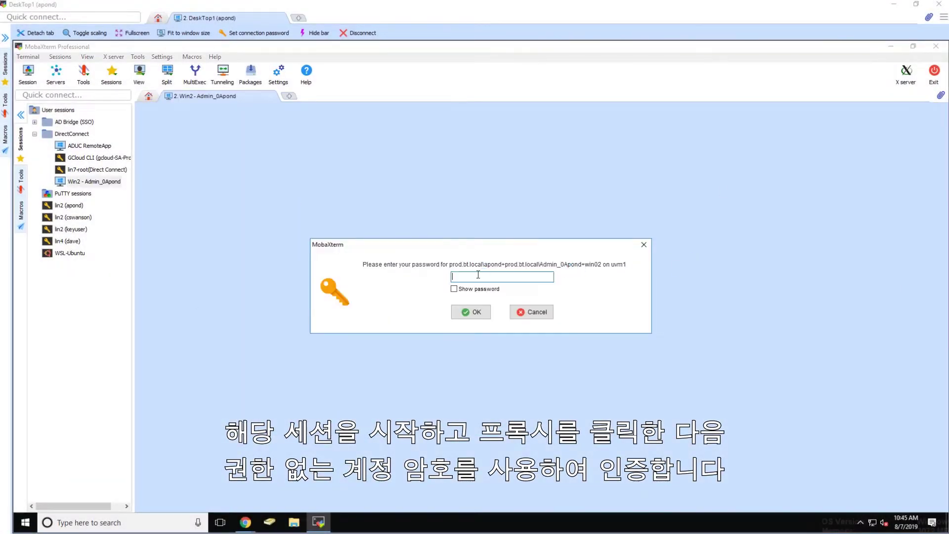
type("******")
key("BackSpace")
key("BackSpace")
key("BackSpace")
key("BackSpace")
key("BackSpace")
key("BackSpace")
type("***")
key("Return")
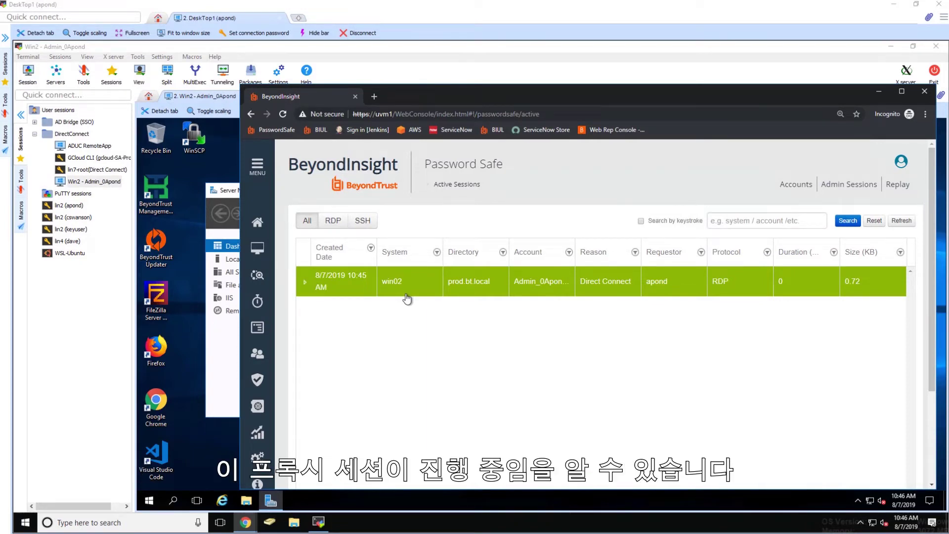
Step: Inspect the win02 session details and live view, then bring MobaXterm's win02 desktop forward
left_click(305, 282)
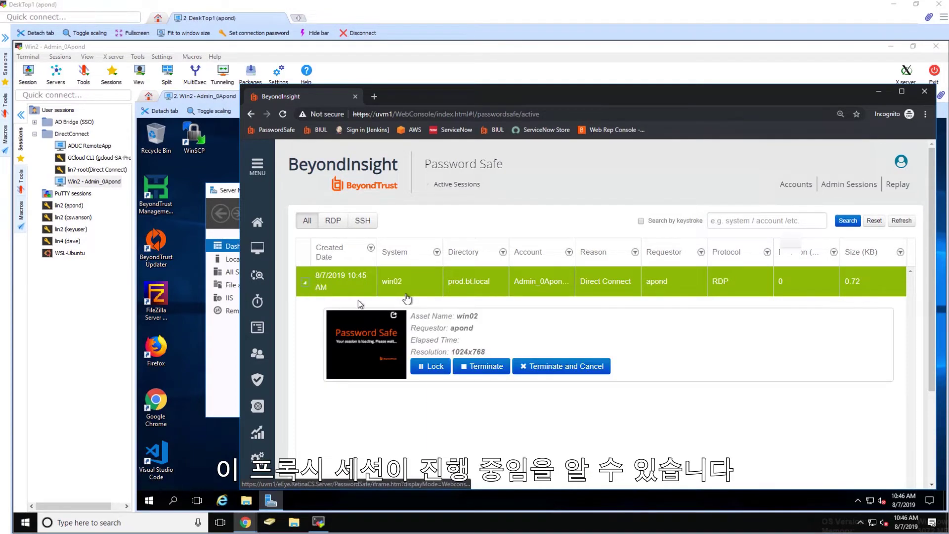
left_click(392, 323)
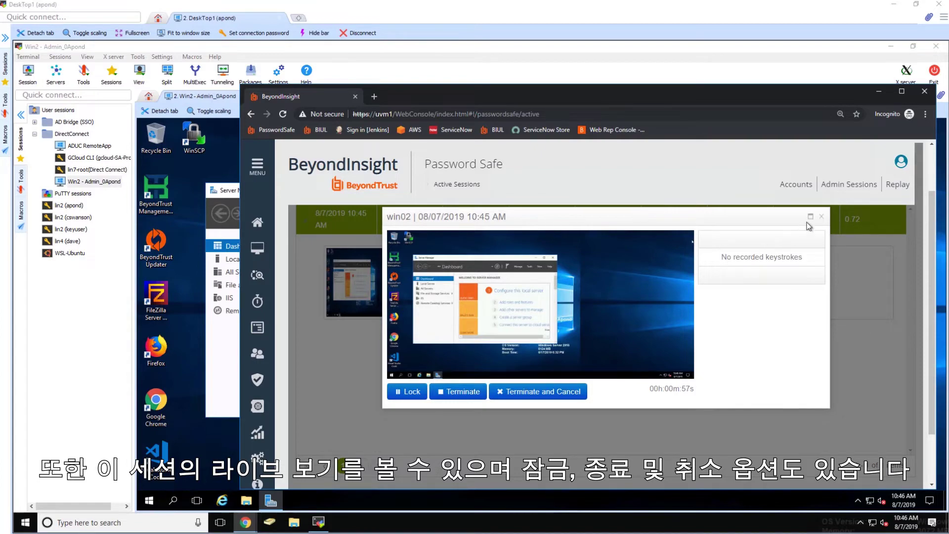
left_click(822, 219)
left_click_drag(429, 94, 657, 95)
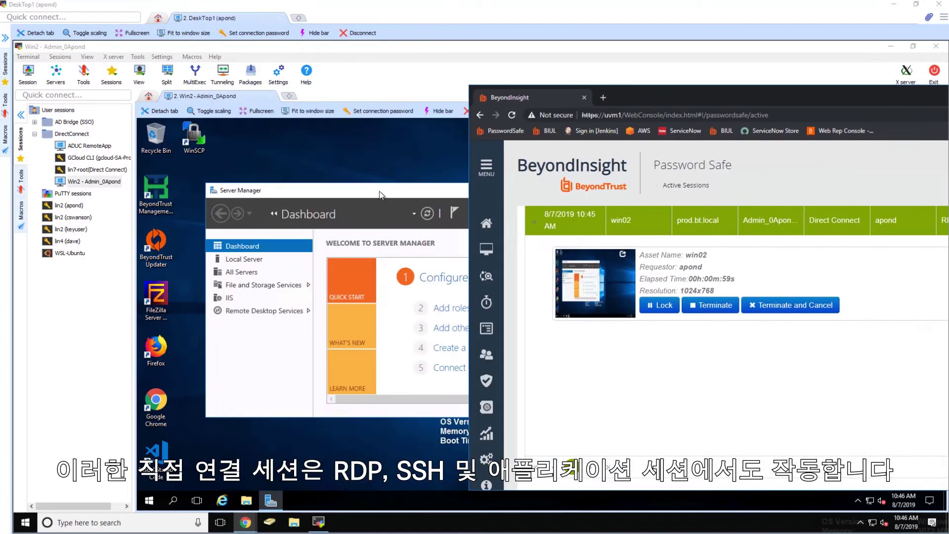
left_click(326, 190)
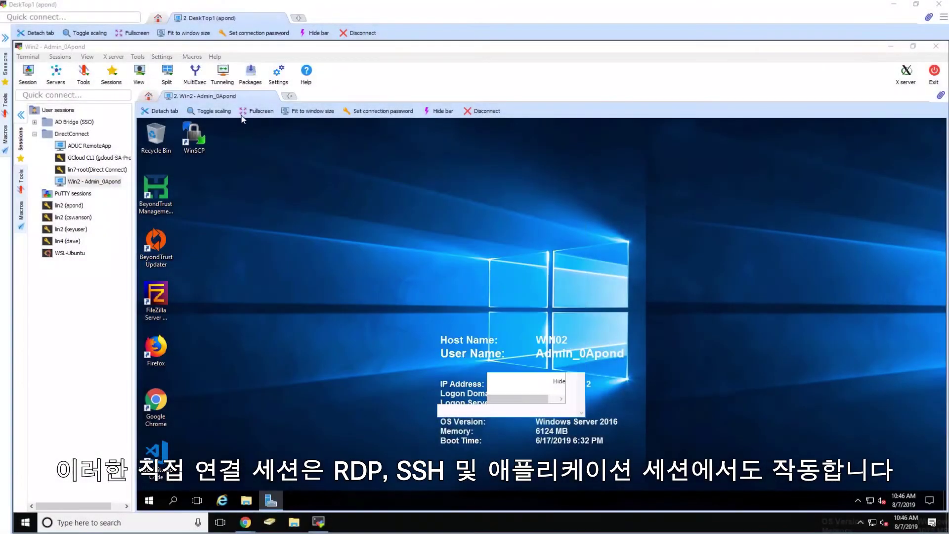
Step: Sign out of the win02 remote Windows session so its MobaXterm tab closes
left_click(148, 500)
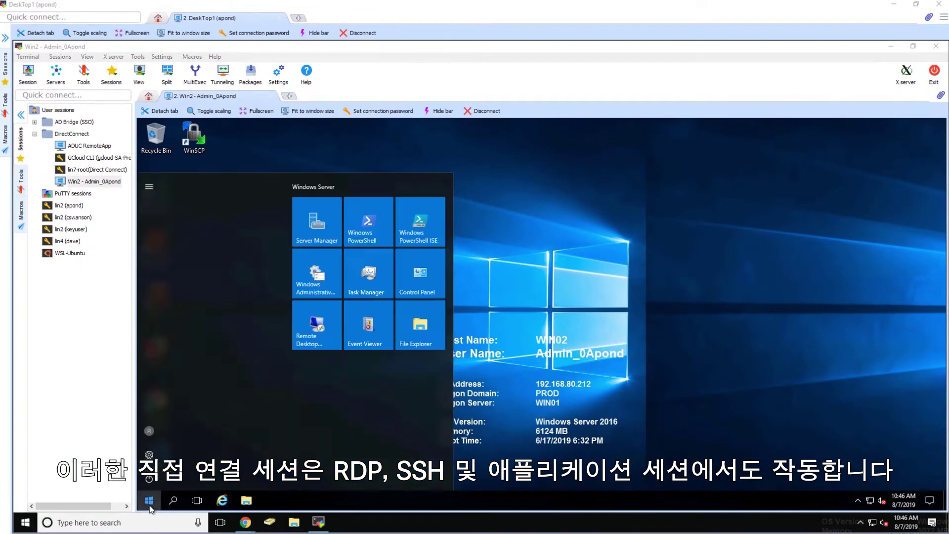
left_click(150, 431)
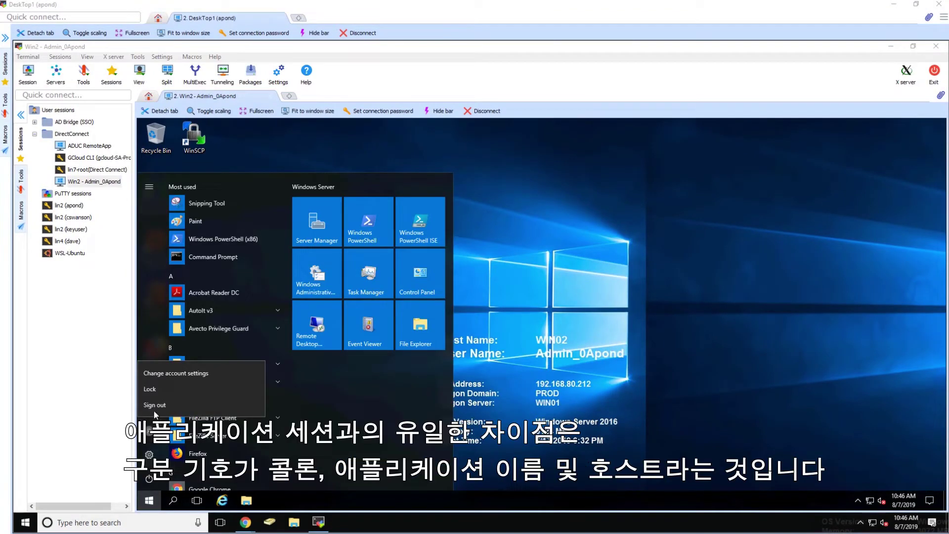
left_click(154, 406)
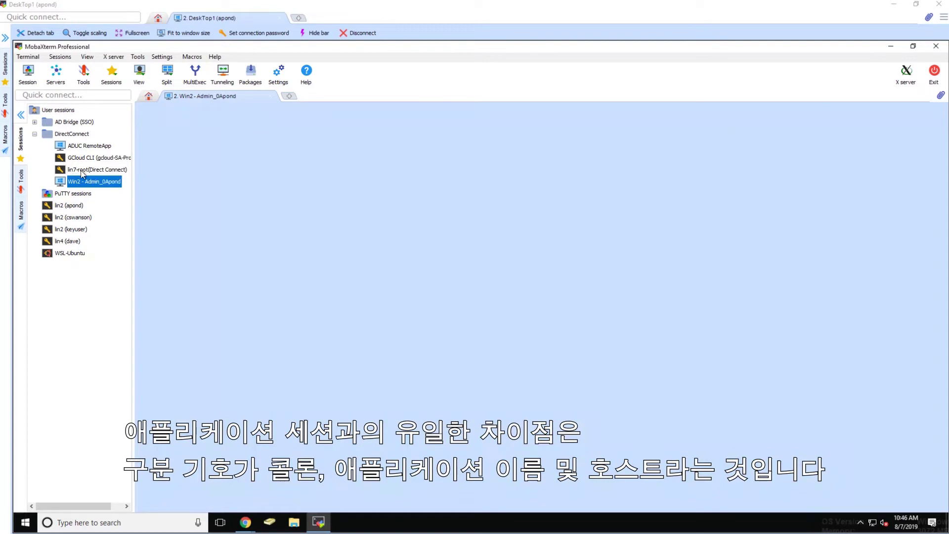
left_click(83, 171)
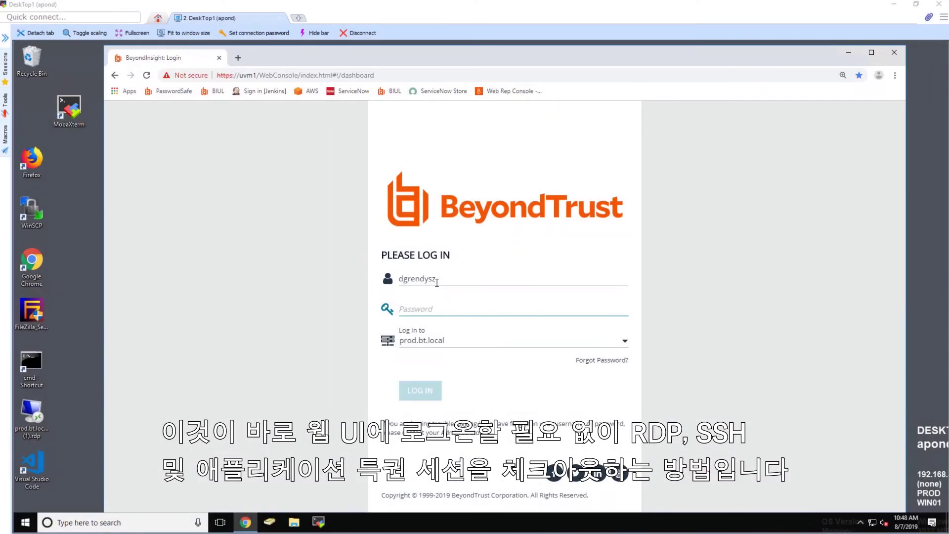
Step: Log in as administrator and open the Assets page in a maximized browser
type("********")
key("Return")
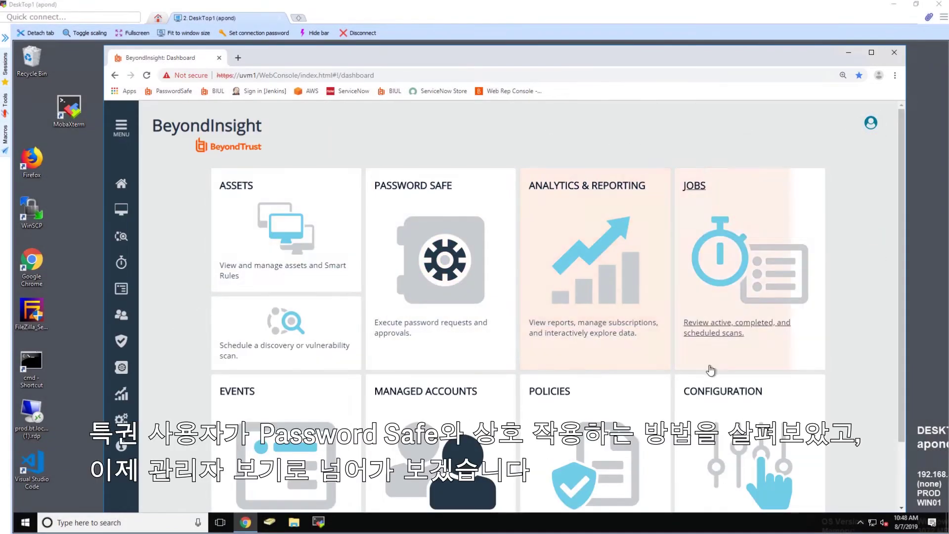
left_click(285, 233)
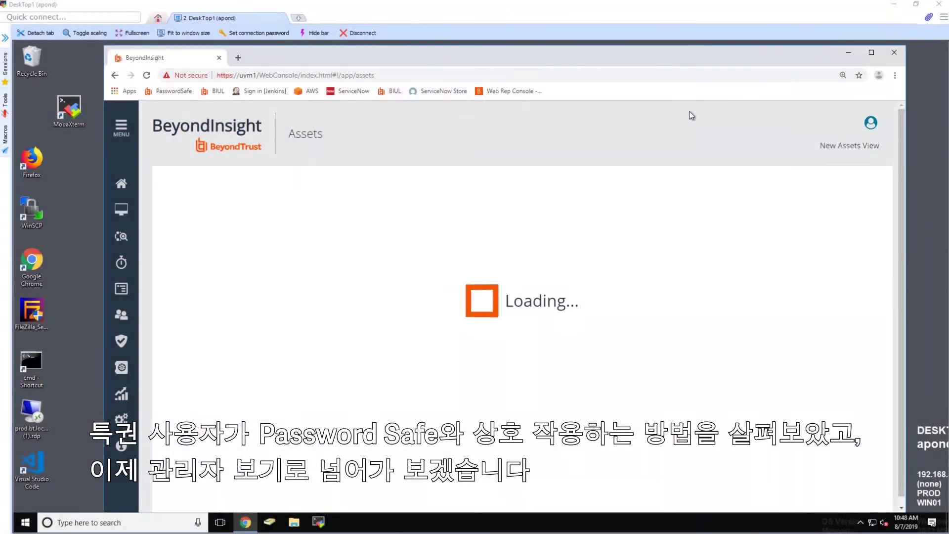
left_click(872, 52)
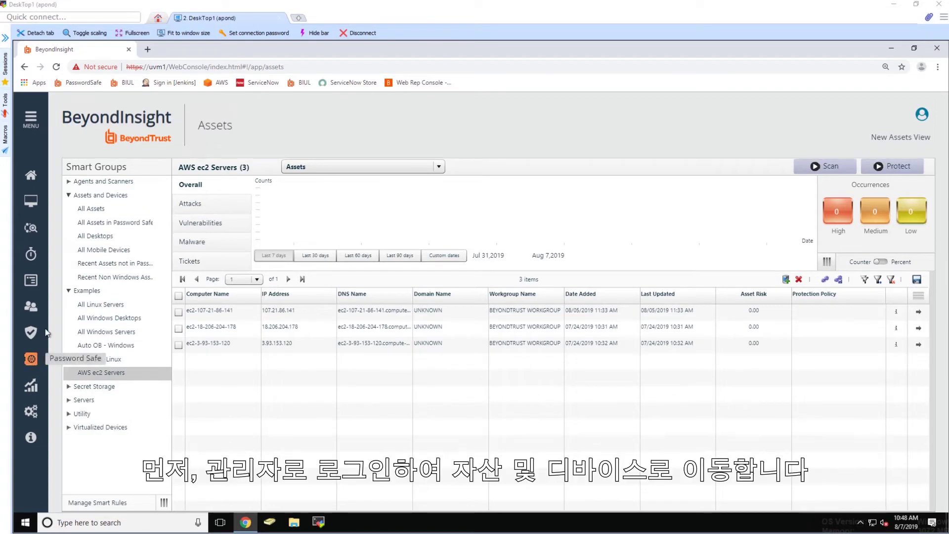
Step: Filter the asset list down to the Windows servers Win01, win02 and WIN03
left_click(145, 207)
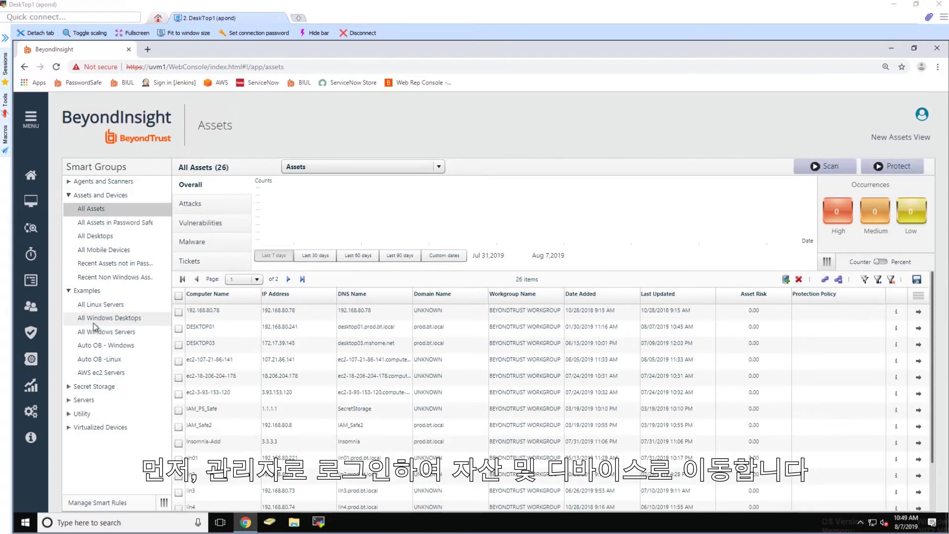
left_click(106, 311)
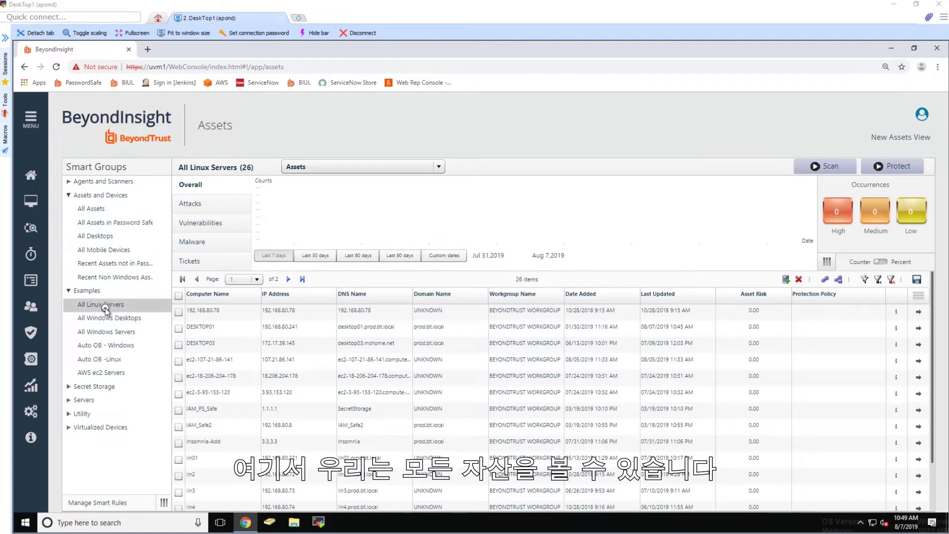
left_click(93, 331)
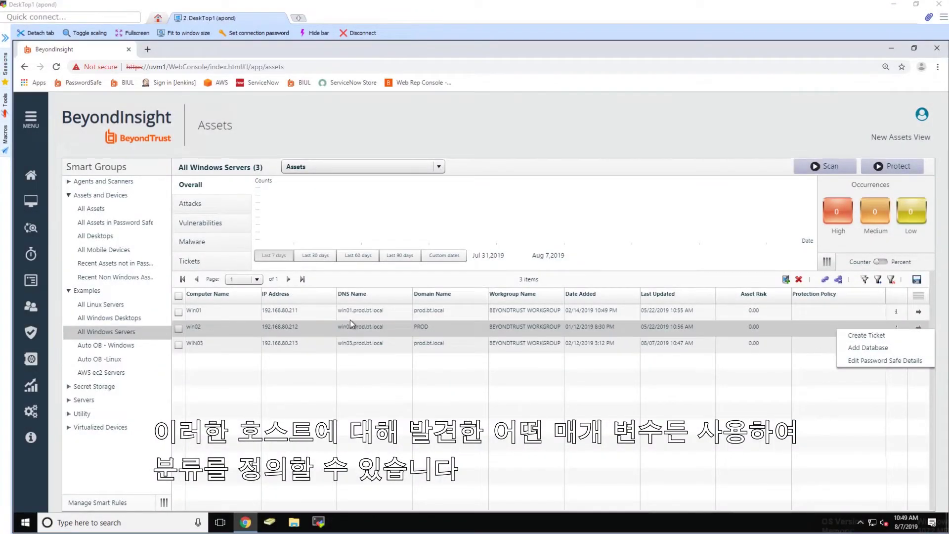
Step: Open win02's Password Safe settings, keep the Windows platform, and test the functional account
left_click(870, 360)
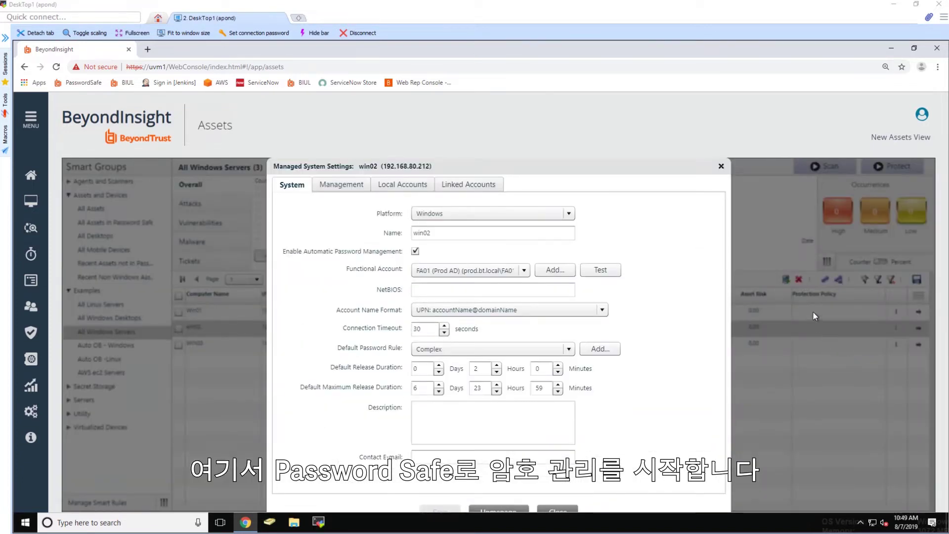
left_click(572, 214)
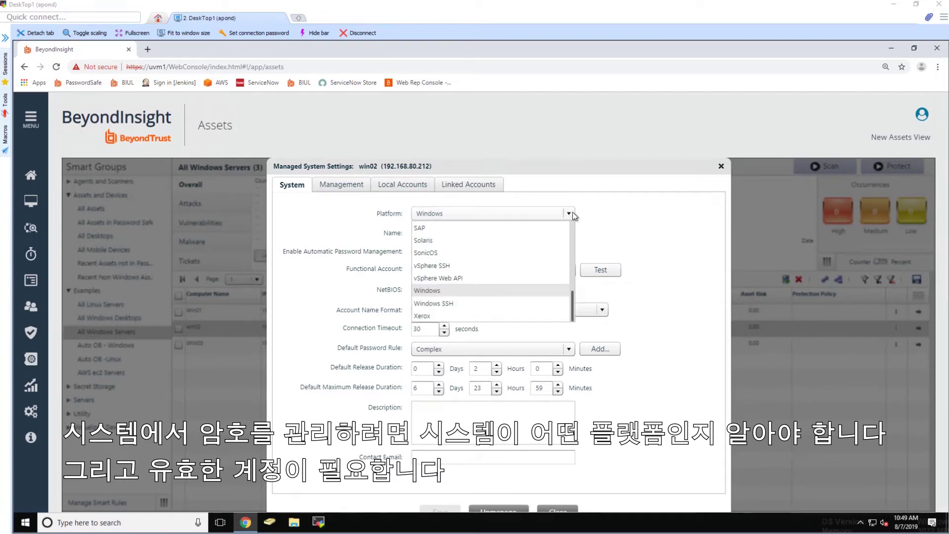
left_click(573, 212)
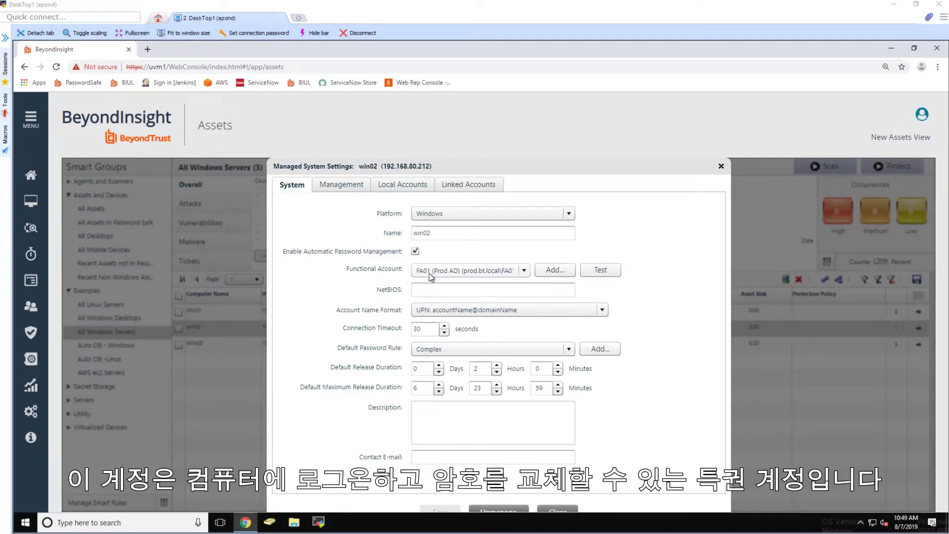
left_click(600, 270)
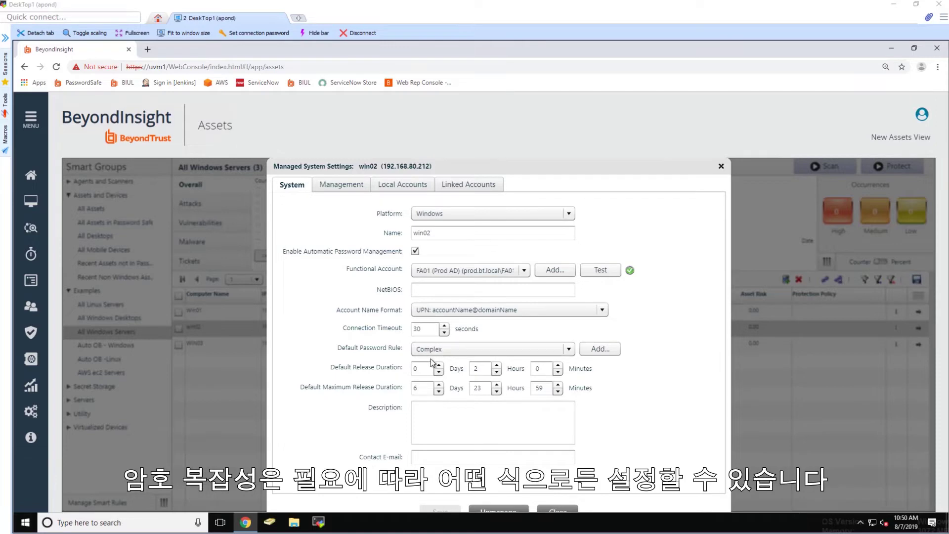
Step: Review the Complex password rule (26–43 characters), then close it
left_click(600, 349)
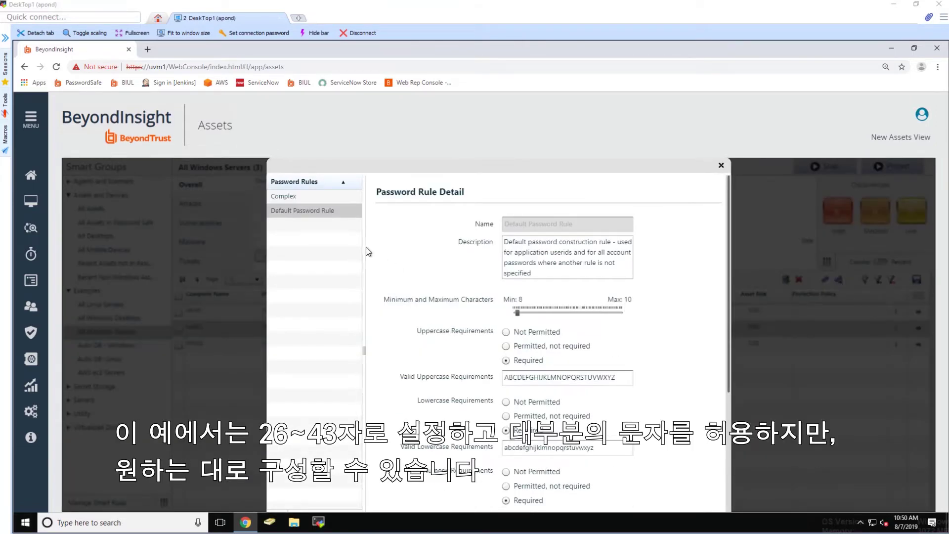
left_click(283, 195)
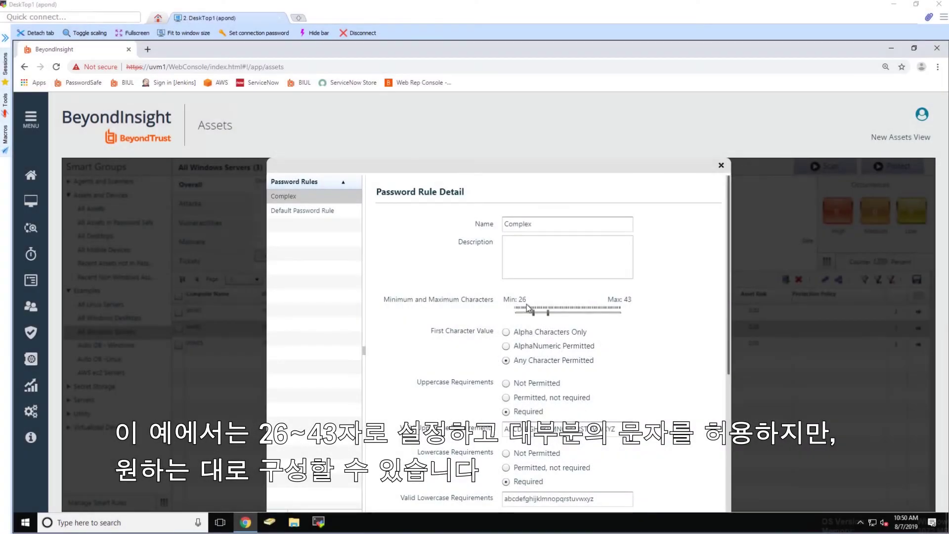
scroll(620, 336, "down", 5)
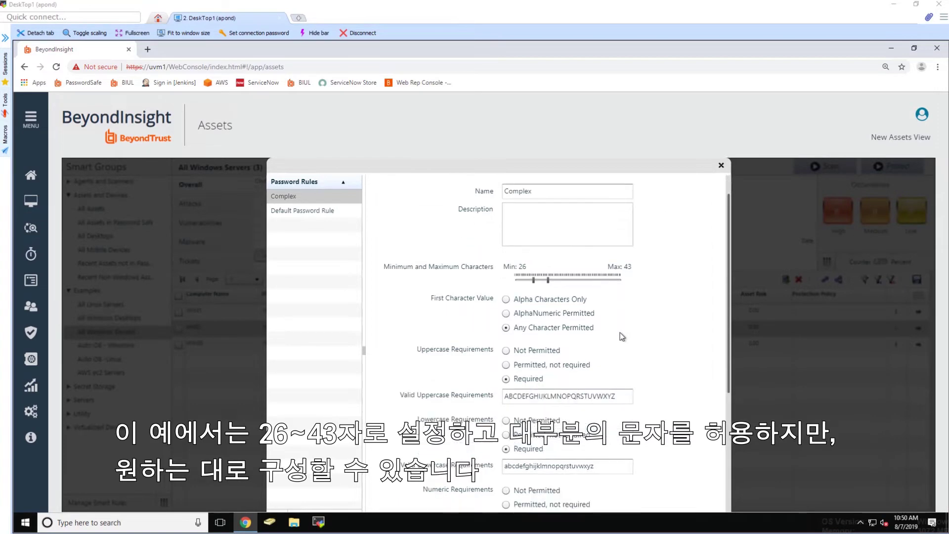
scroll(620, 348, "down", 3)
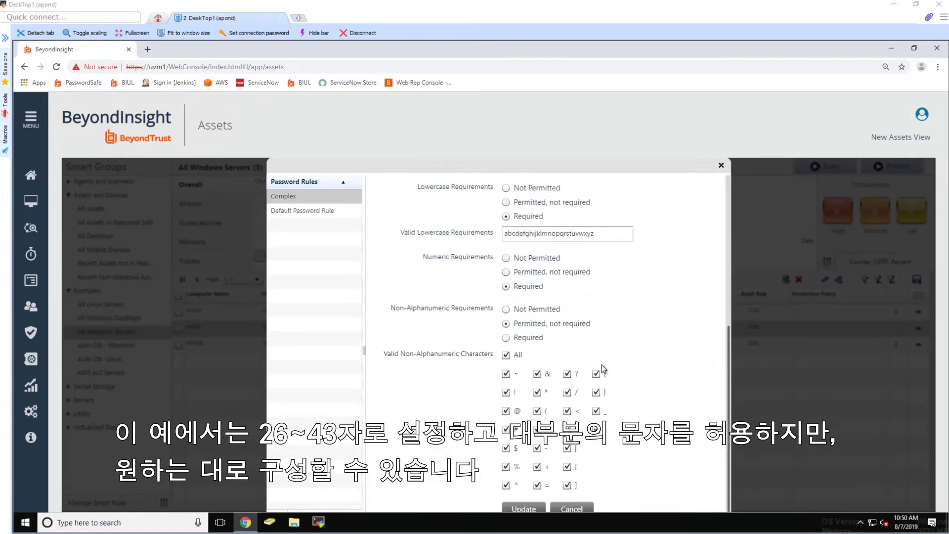
scroll(677, 256, "up", 3)
scroll(674, 252, "up", 2)
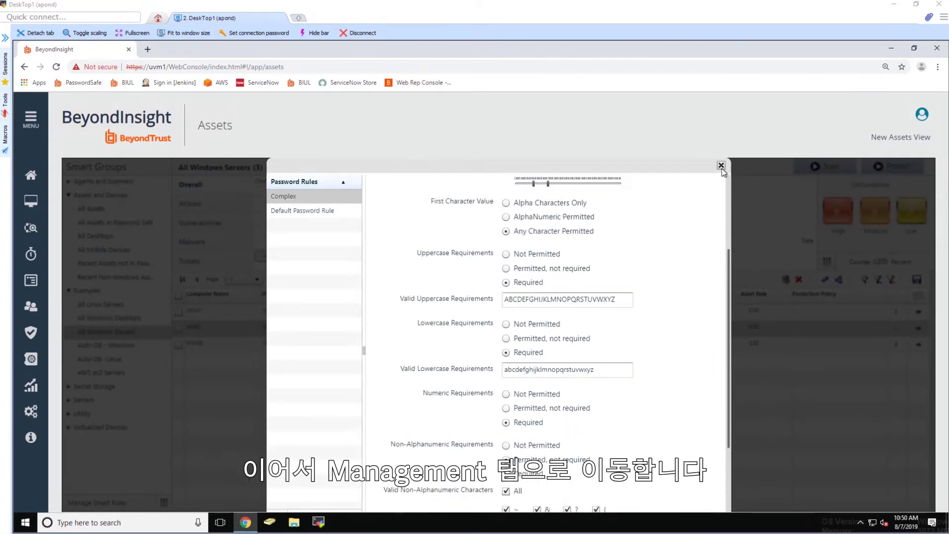
left_click(721, 165)
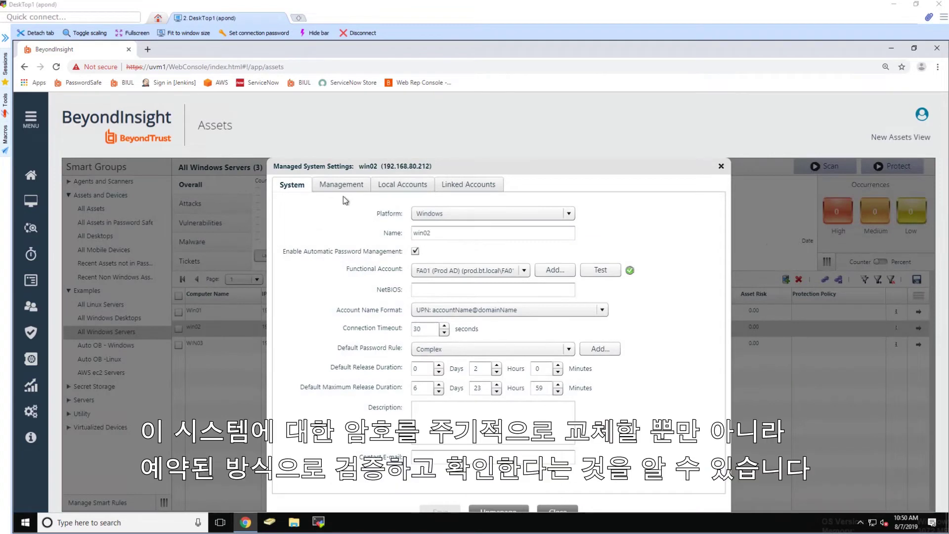
Step: Check win02's change schedule, then select the administrator local account and test its password
left_click(349, 186)
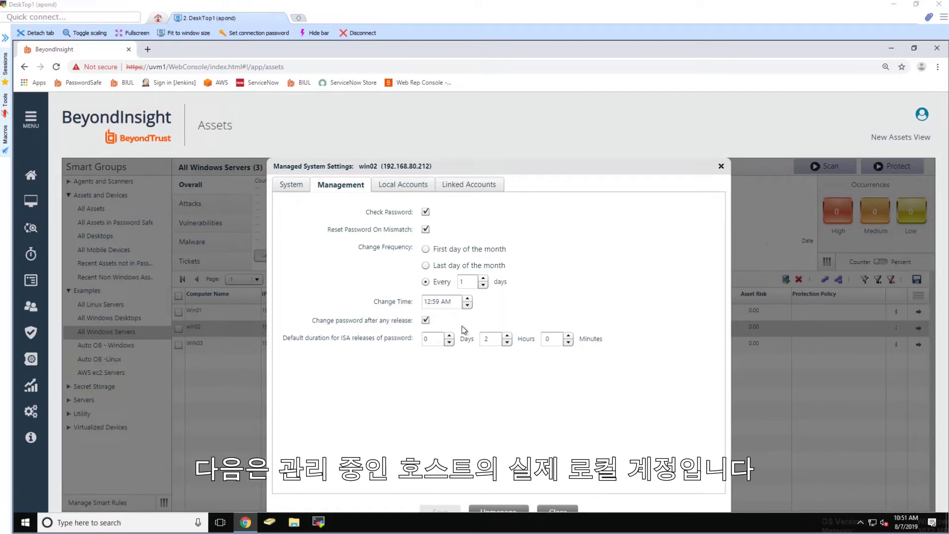
left_click(421, 184)
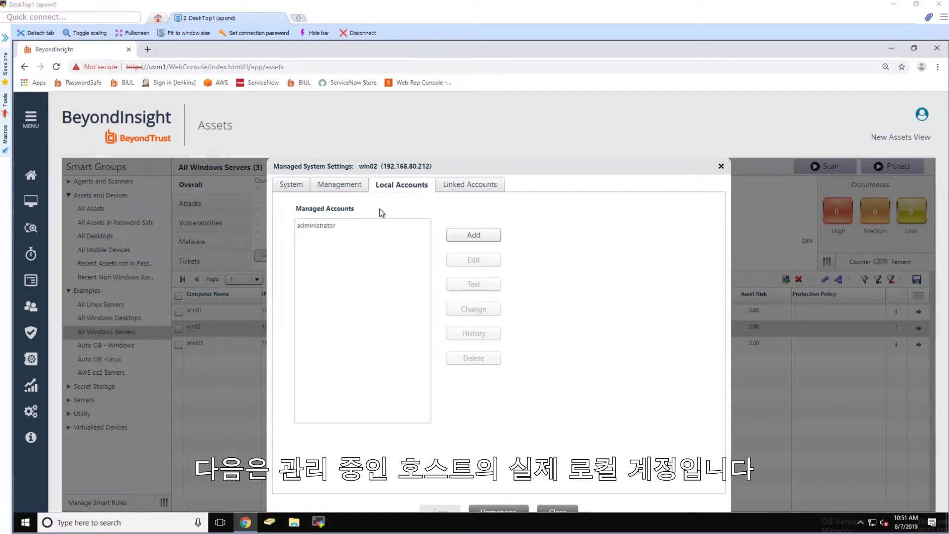
left_click(348, 228)
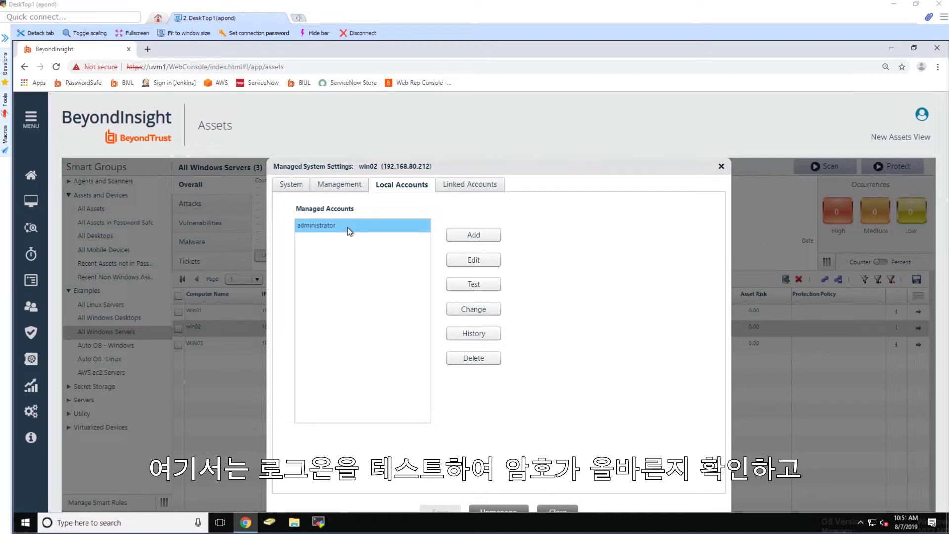
left_click(468, 287)
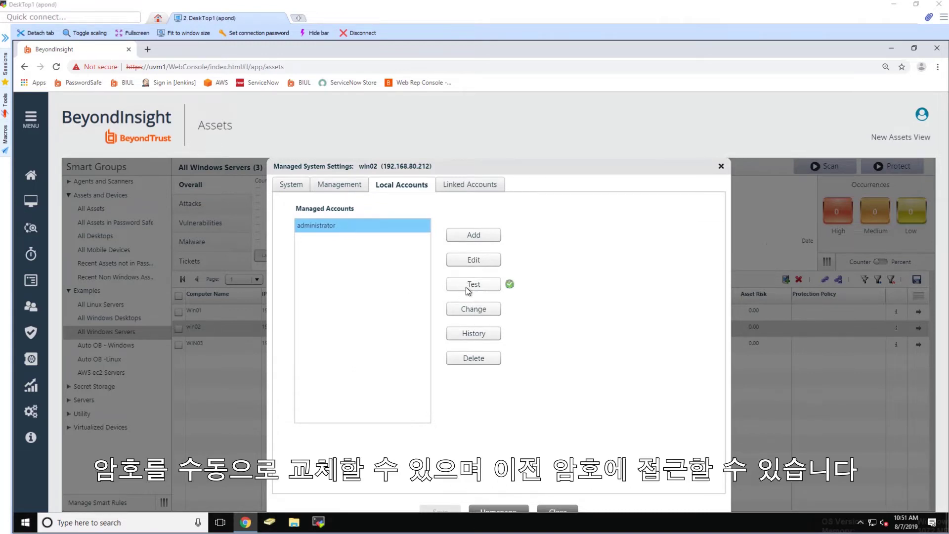
Step: Force an administrator password change and reveal the previous password from 08/06/2019
left_click(488, 308)
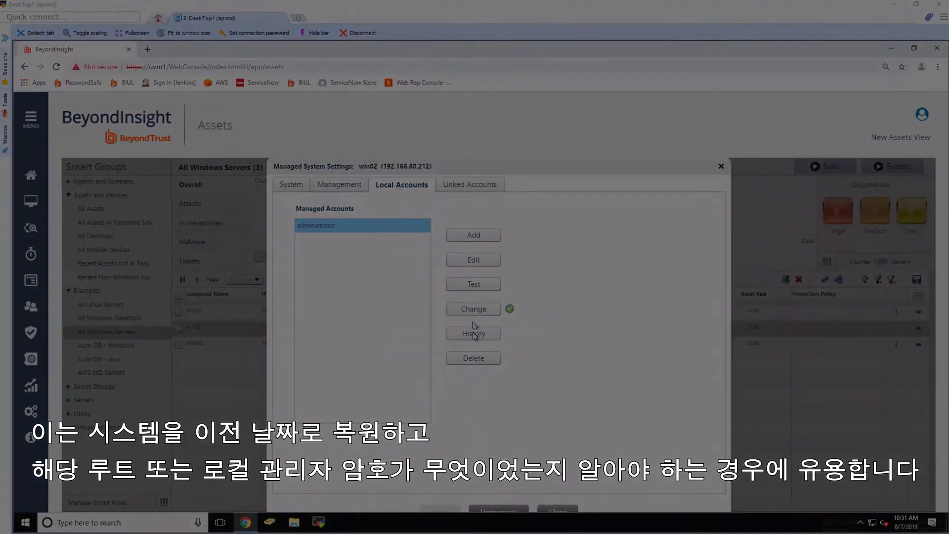
left_click(473, 334)
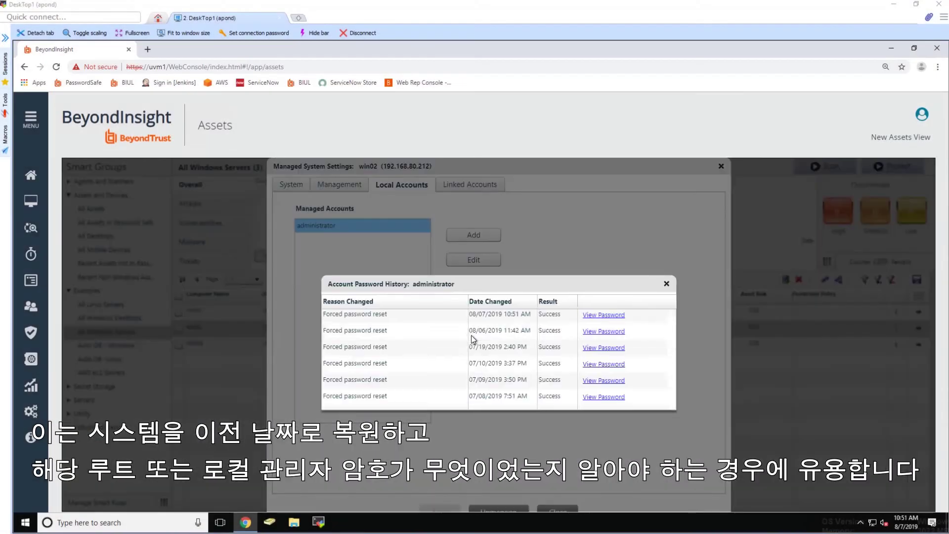
left_click(589, 332)
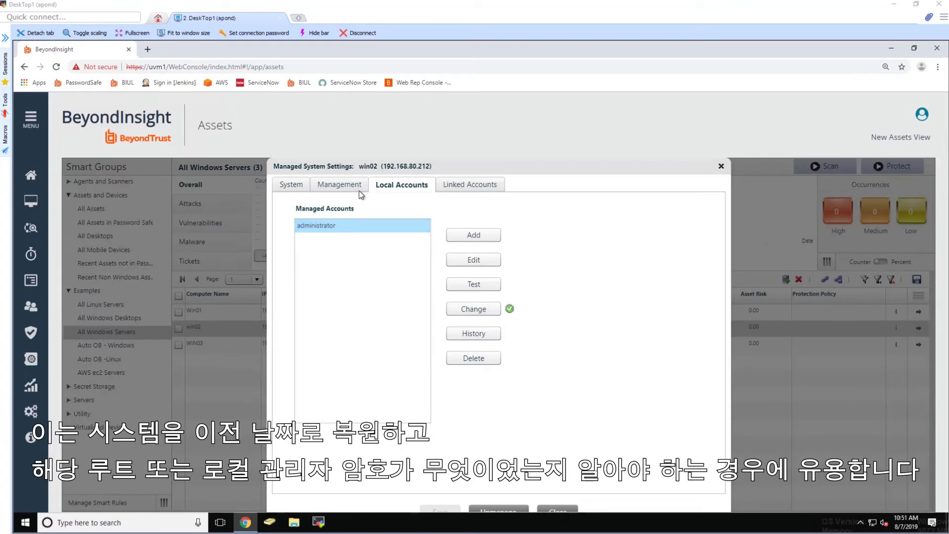
Step: Scroll through the administrator account's settings, cancel unchanged, and close win02's managed system settings
left_click(462, 258)
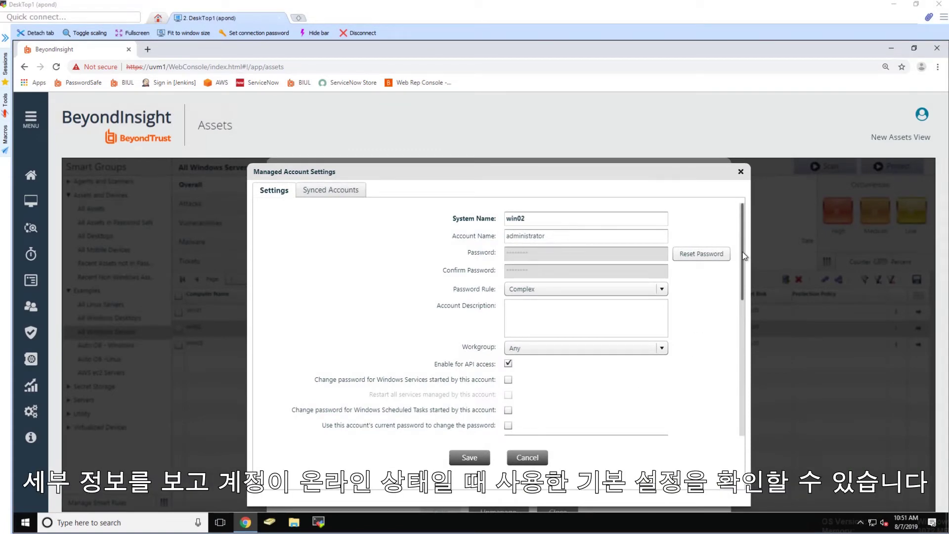
left_click_drag(742, 251, 742, 264)
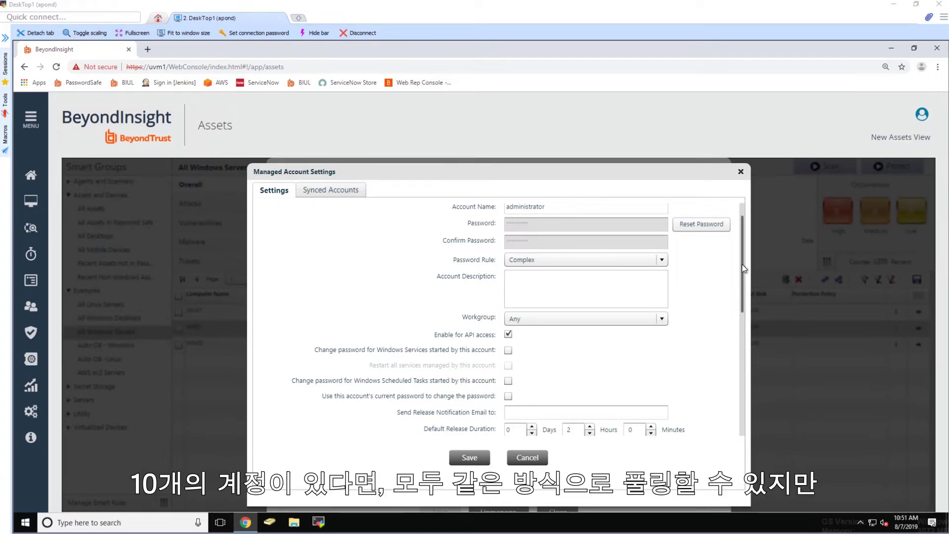
scroll(743, 268, "down", 3)
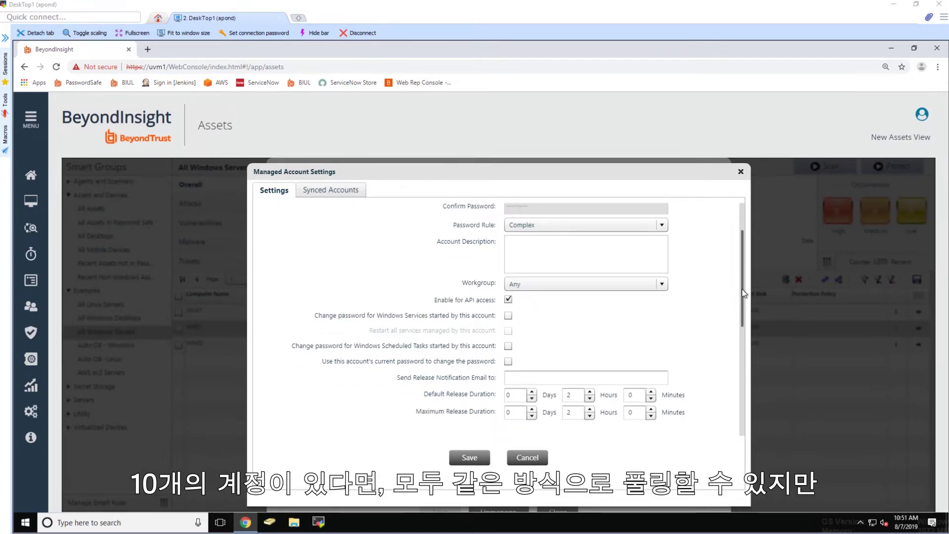
left_click_drag(742, 293, 743, 411)
scroll(733, 348, "up", 10)
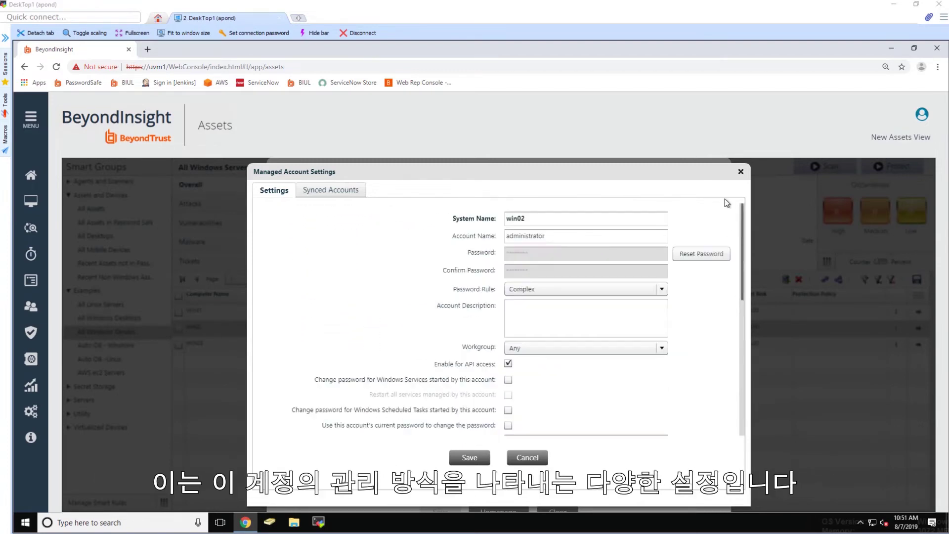
left_click(740, 172)
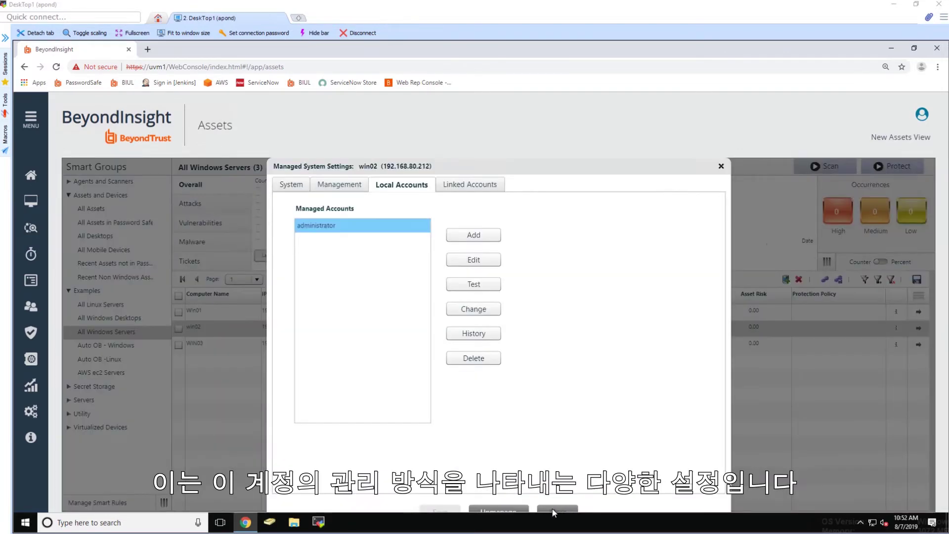
left_click(554, 511)
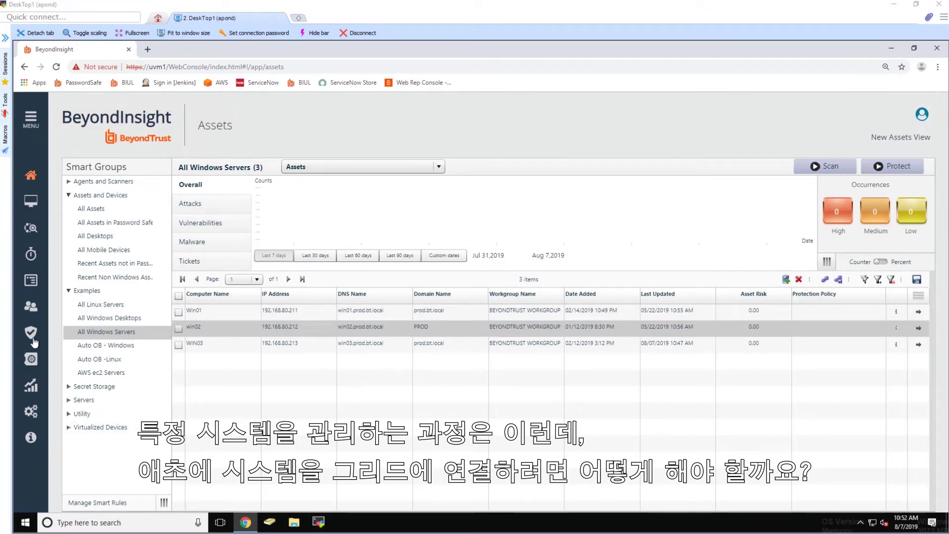
left_click(786, 279)
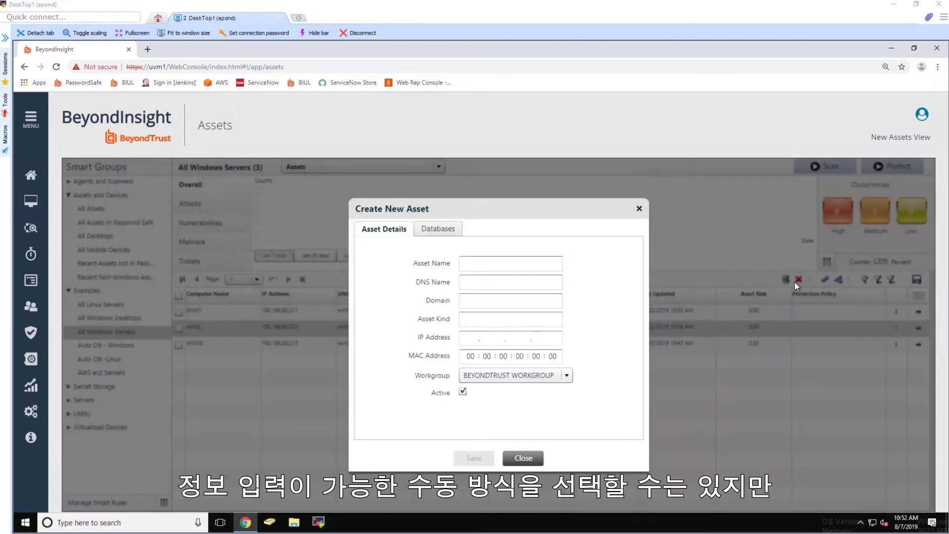
left_click(523, 458)
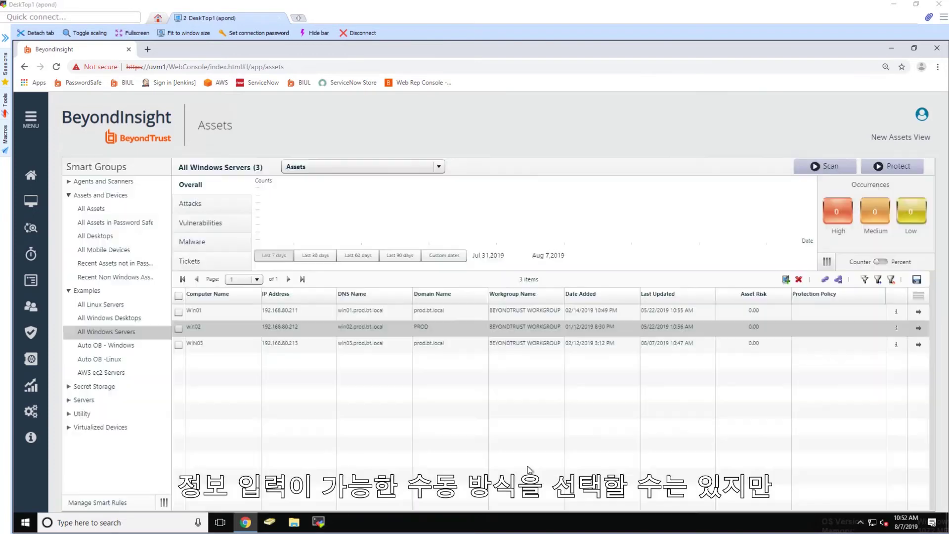
left_click(835, 168)
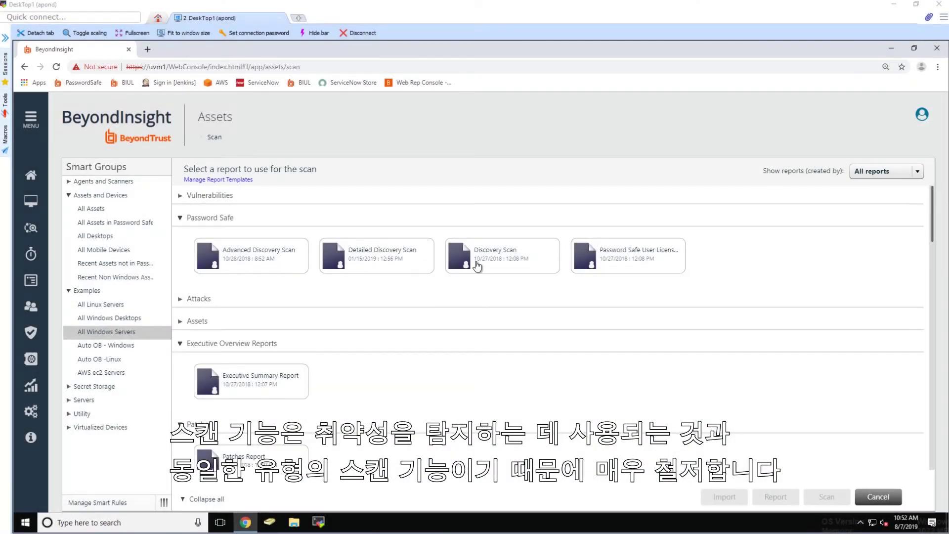
left_click(238, 254)
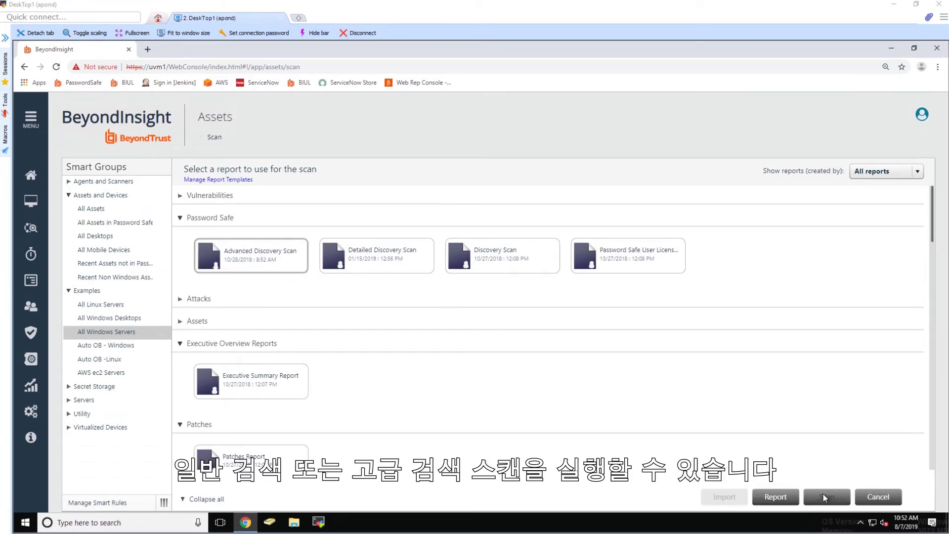
left_click(826, 496)
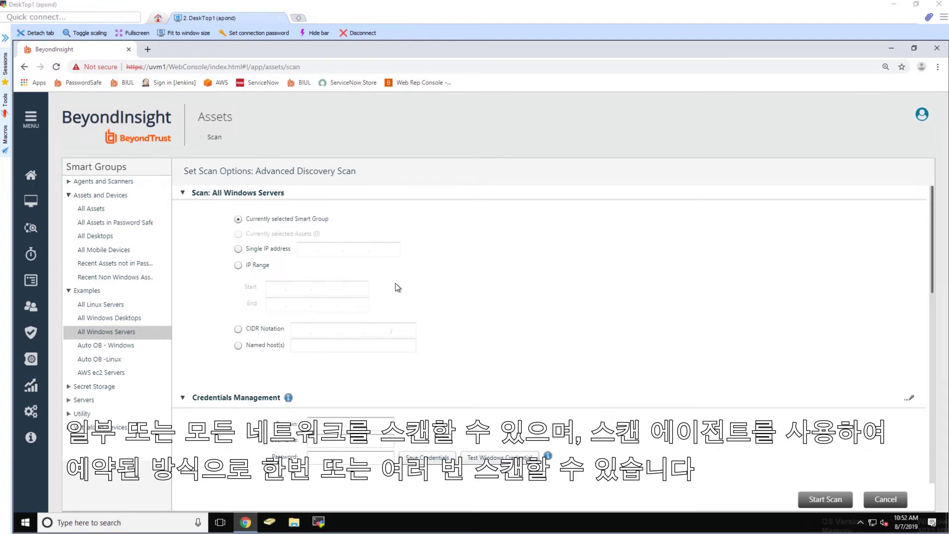
scroll(430, 356, "down", 2)
scroll(430, 361, "down", 5)
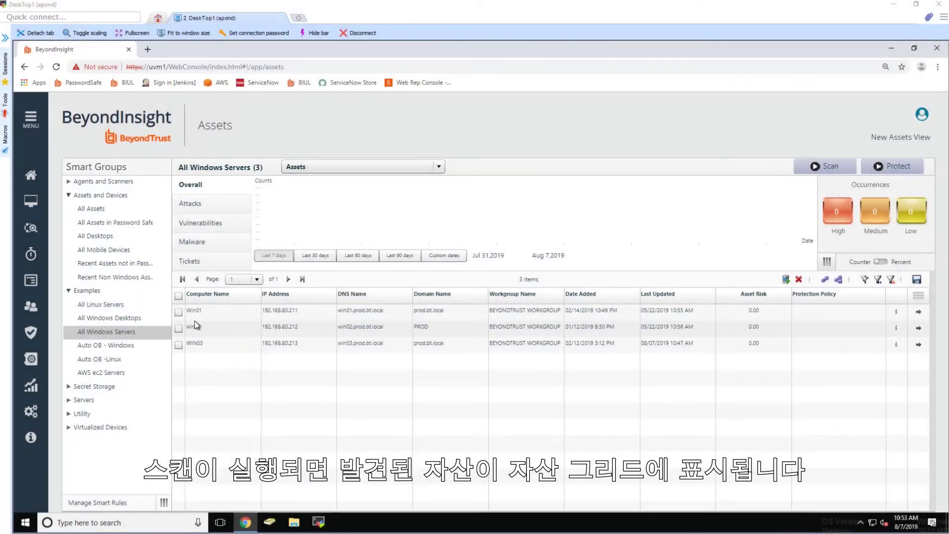
left_click(196, 325)
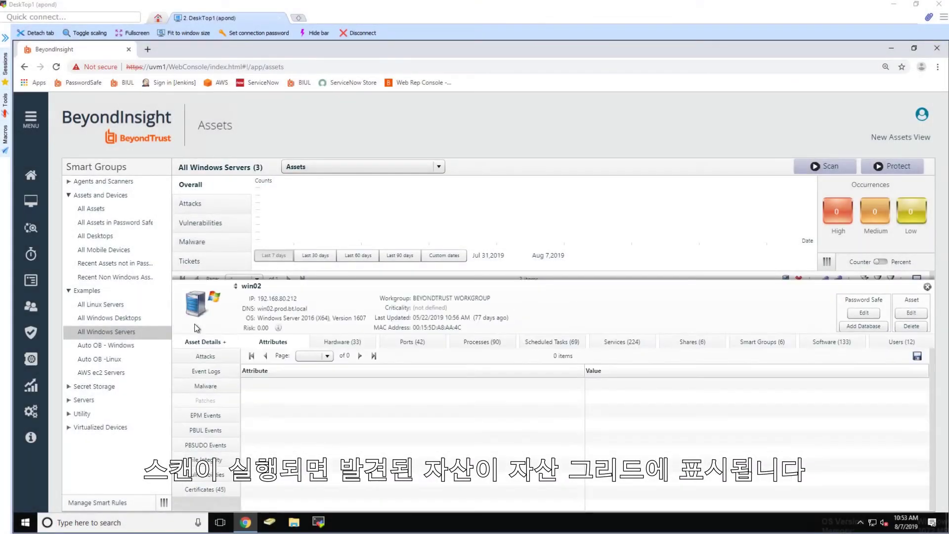
left_click(329, 347)
left_click(400, 348)
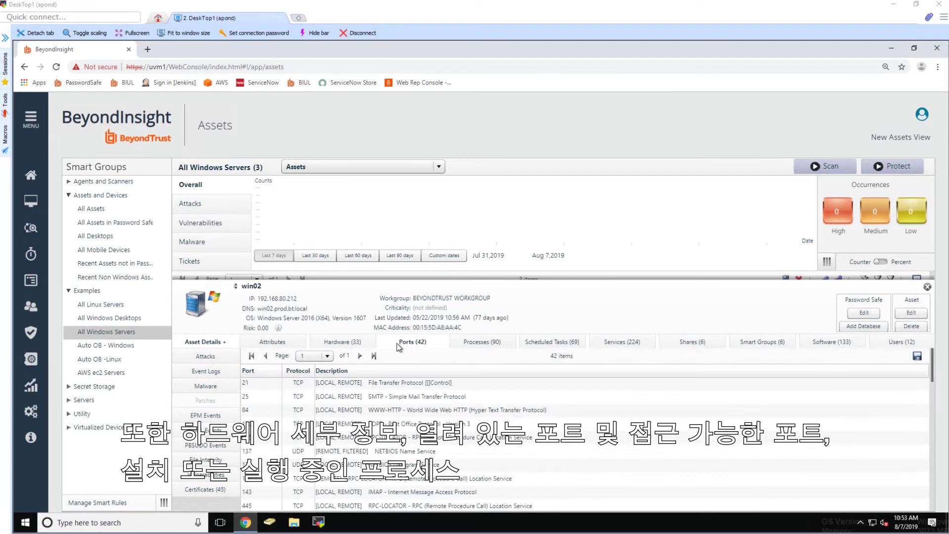
left_click(469, 347)
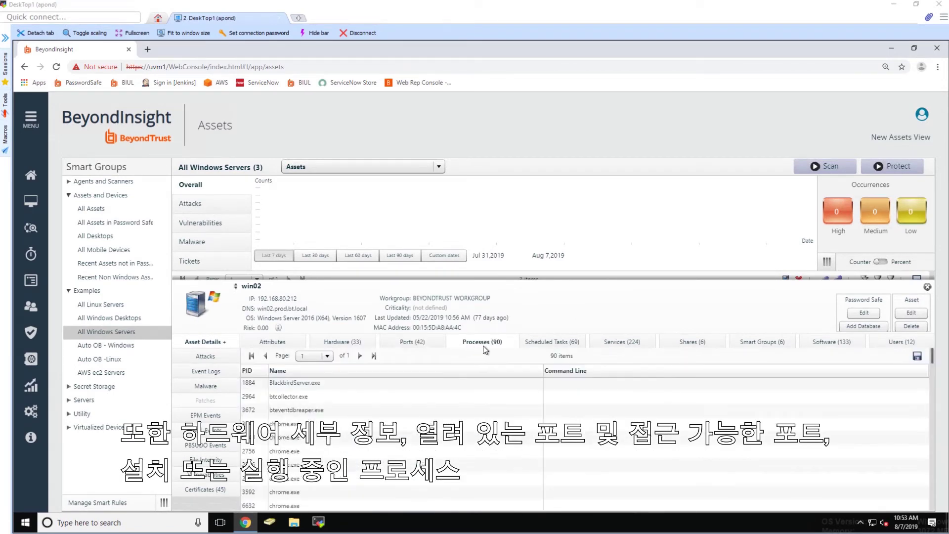
left_click(541, 341)
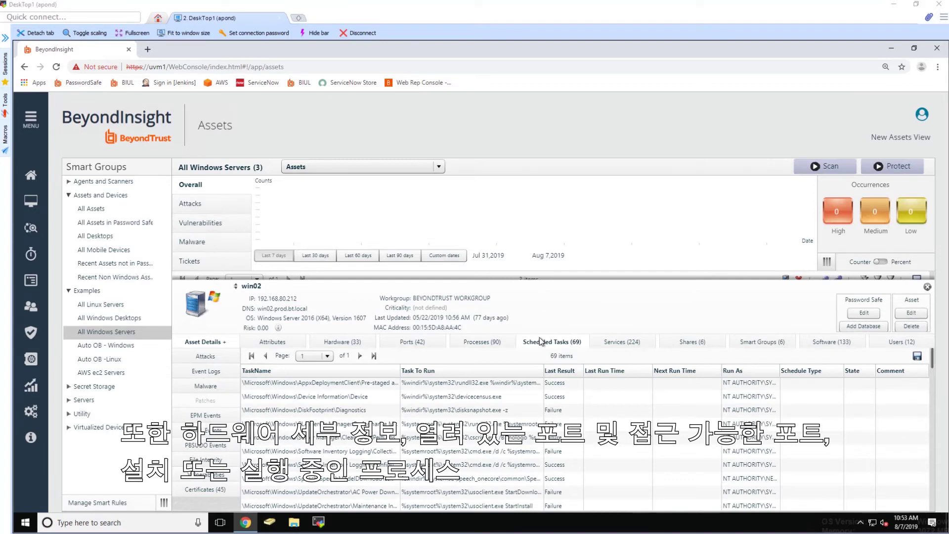
left_click(754, 373)
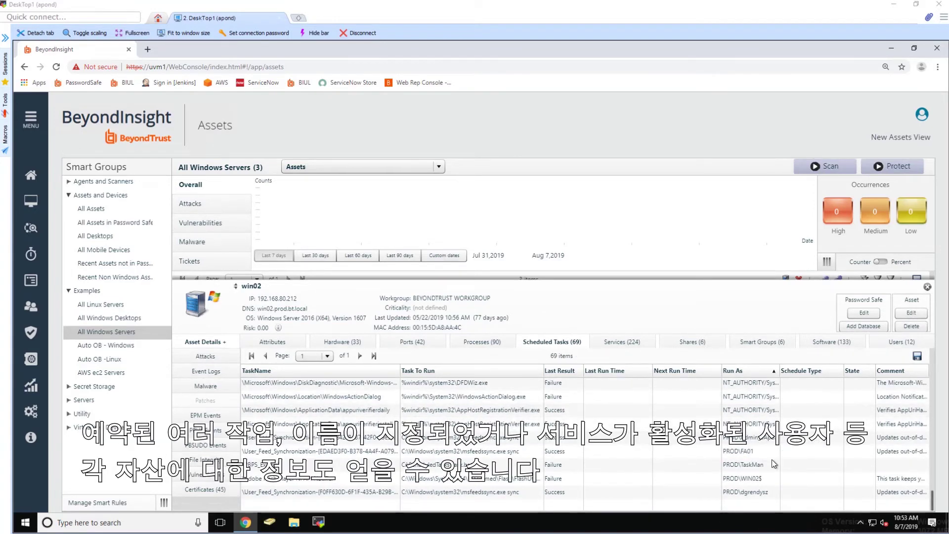
scroll(774, 463, "up", 5)
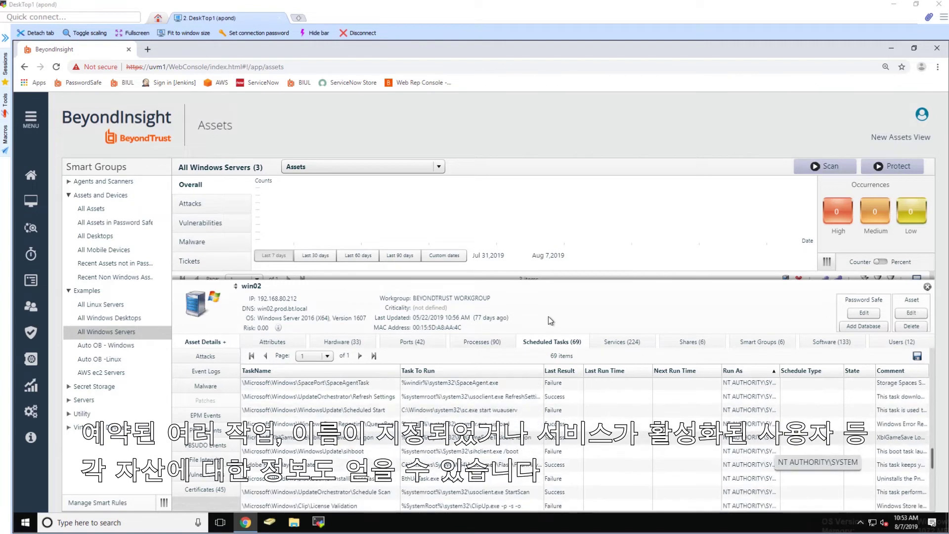
left_click(622, 341)
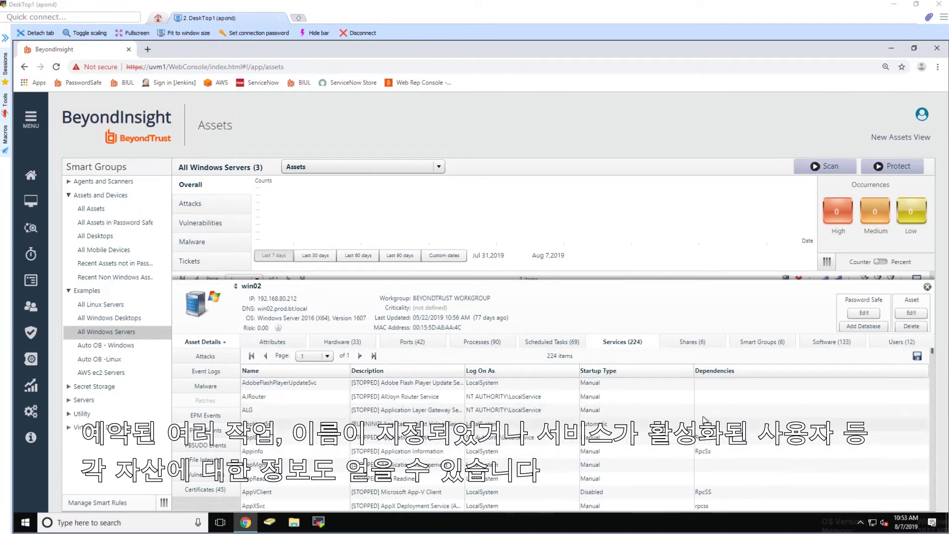
left_click(494, 370)
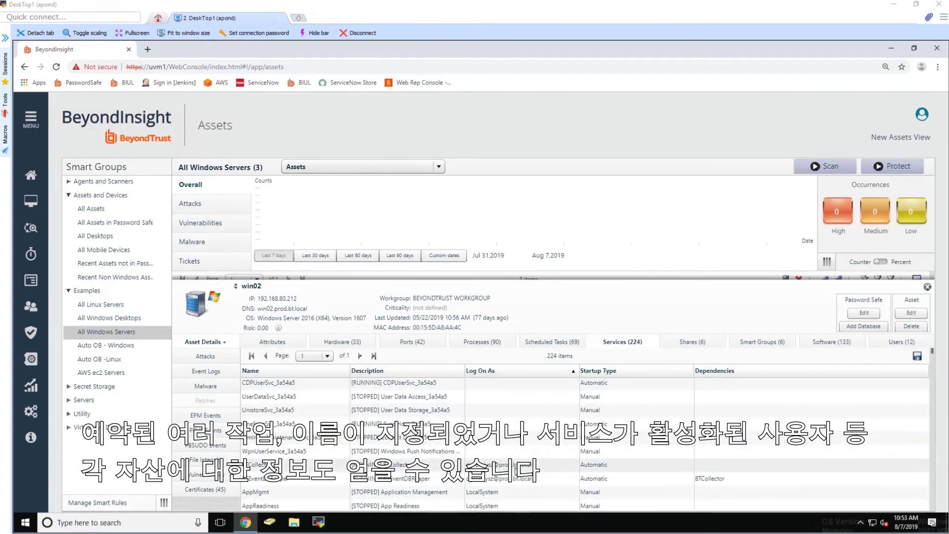
scroll(583, 440, "down", 10)
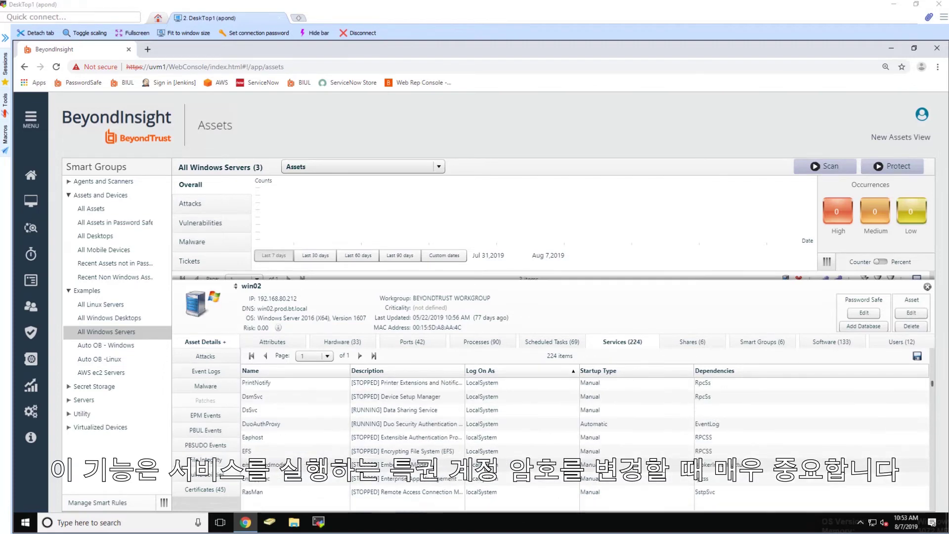
scroll(583, 440, "up", 10)
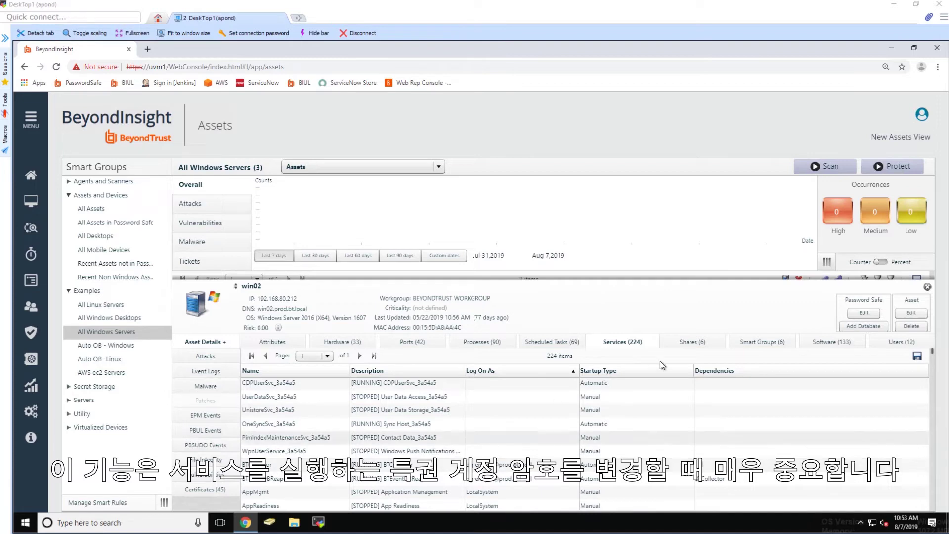
left_click(854, 341)
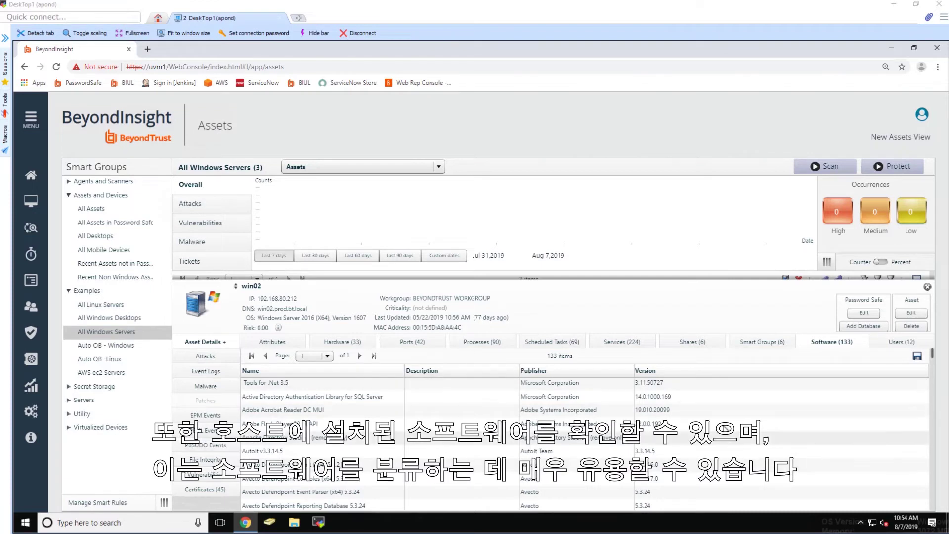
left_click(895, 342)
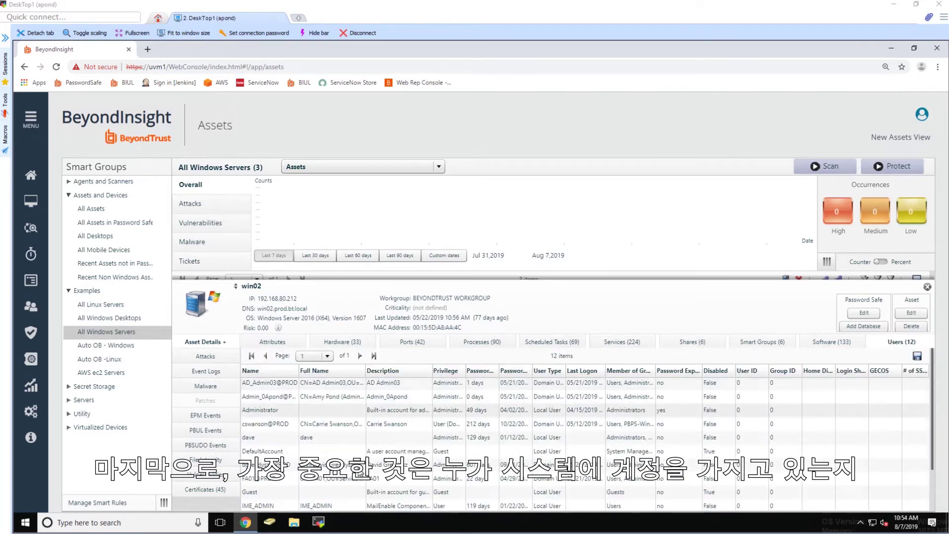
left_click_drag(465, 377, 534, 374)
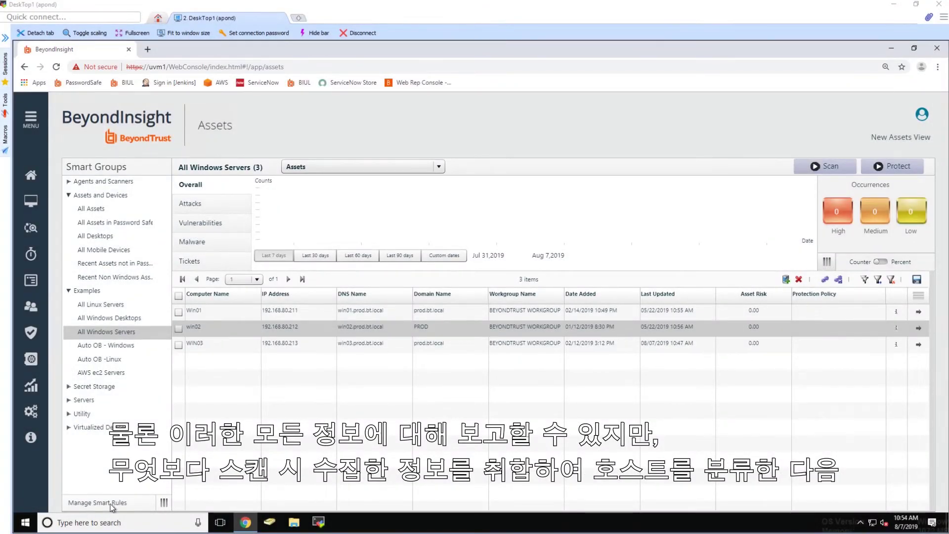
Step: Open the Smart Rules Manager for Assets and the All Linux Servers example rule
left_click(73, 504)
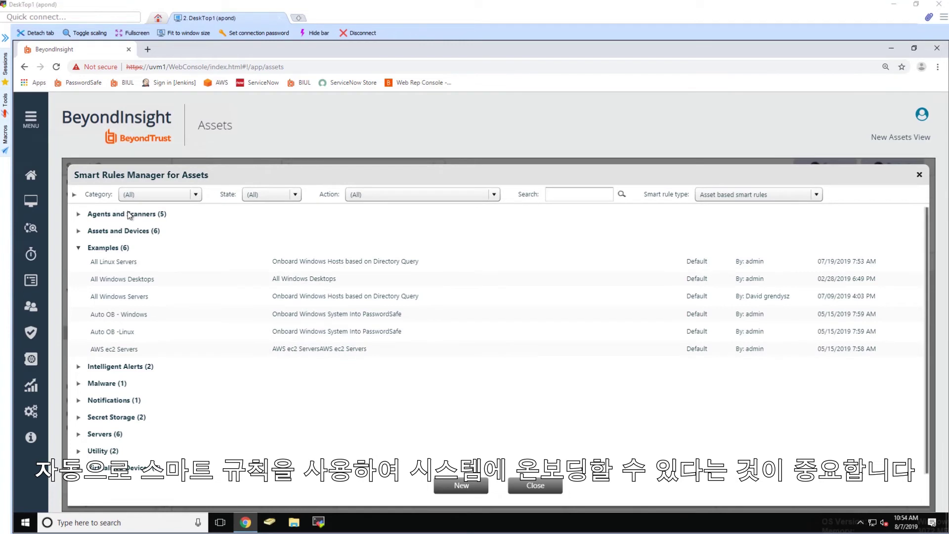
left_click(110, 268)
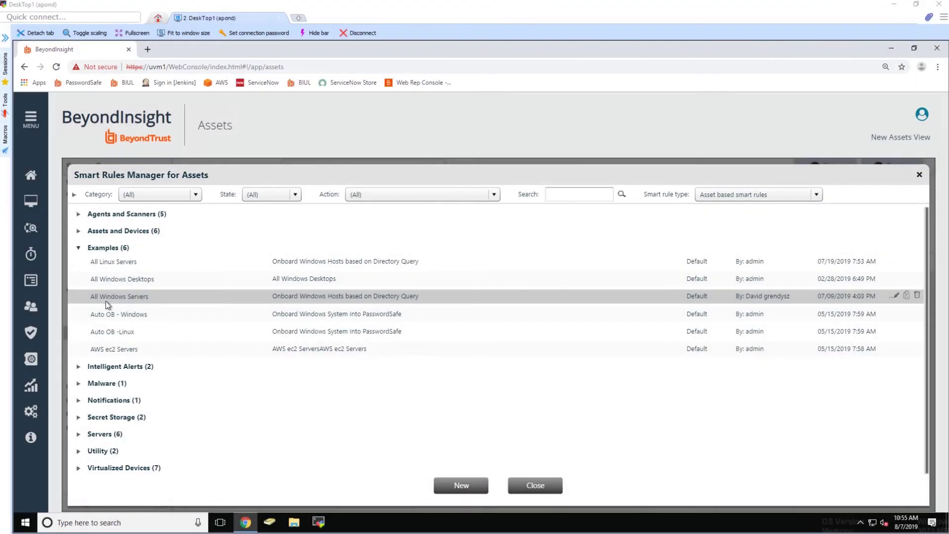
Step: Edit the All Windows Servers rule, adding then removing two empty criteria rows
left_click(107, 299)
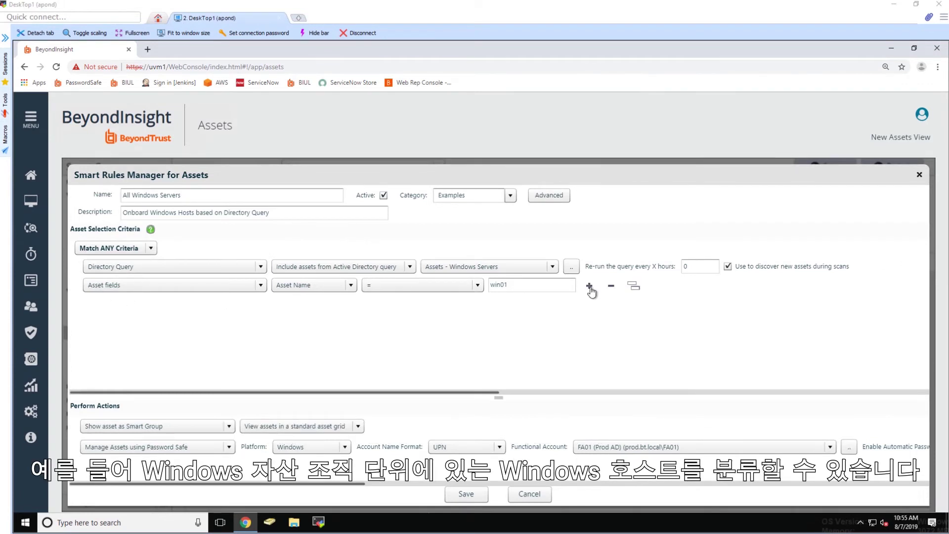
left_click(590, 287)
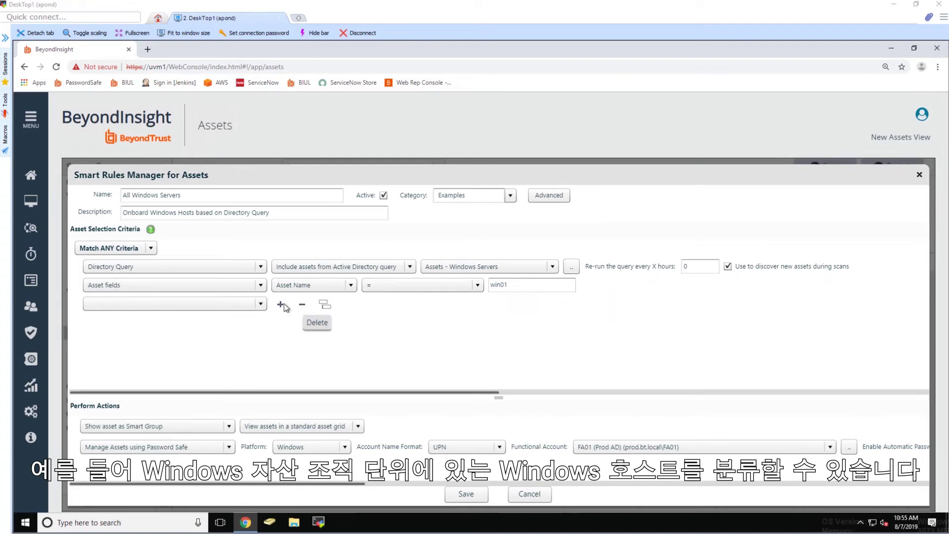
left_click(283, 306)
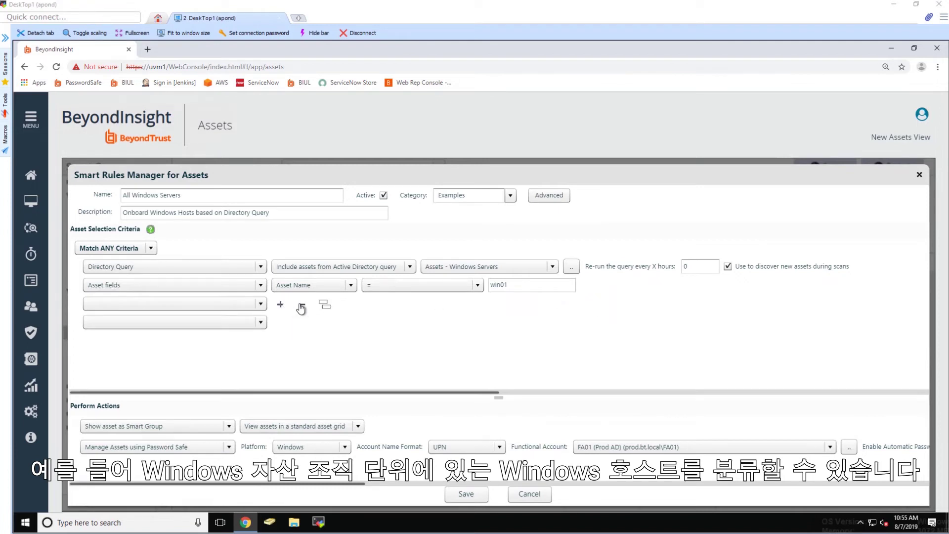
left_click(301, 307)
left_click(301, 308)
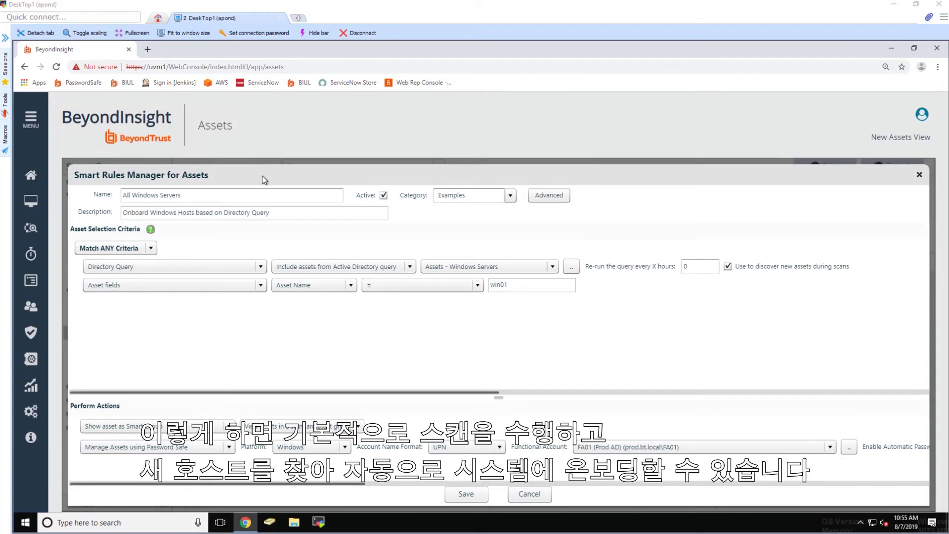
mouse_move(231, 269)
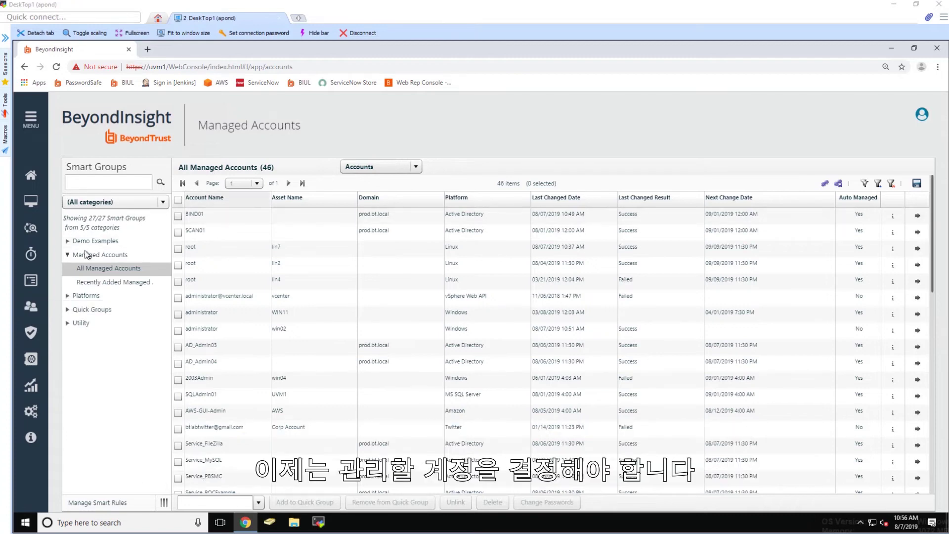
Step: Expand Platforms, Demo Examples and Quick Groups, then open the Managed Accounts Smart Rules Manager
left_click(66, 294)
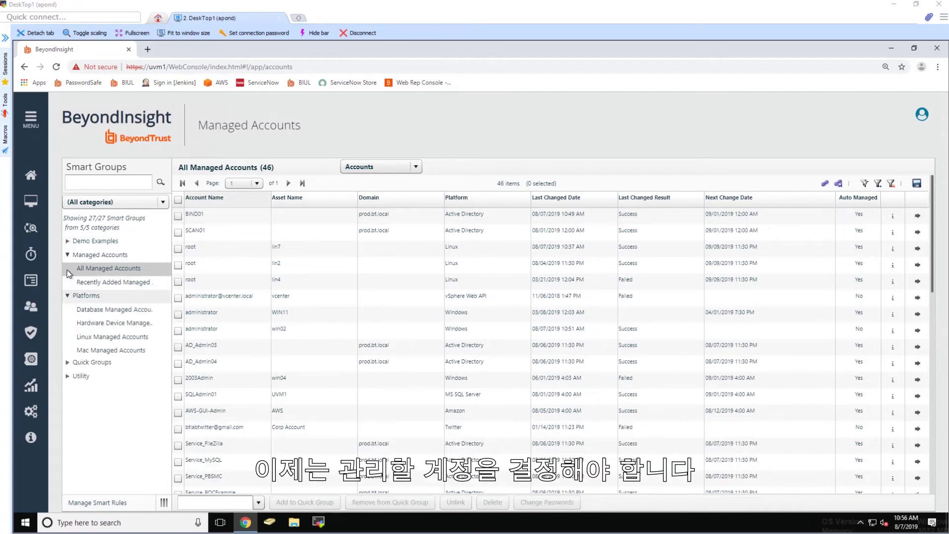
left_click(64, 244)
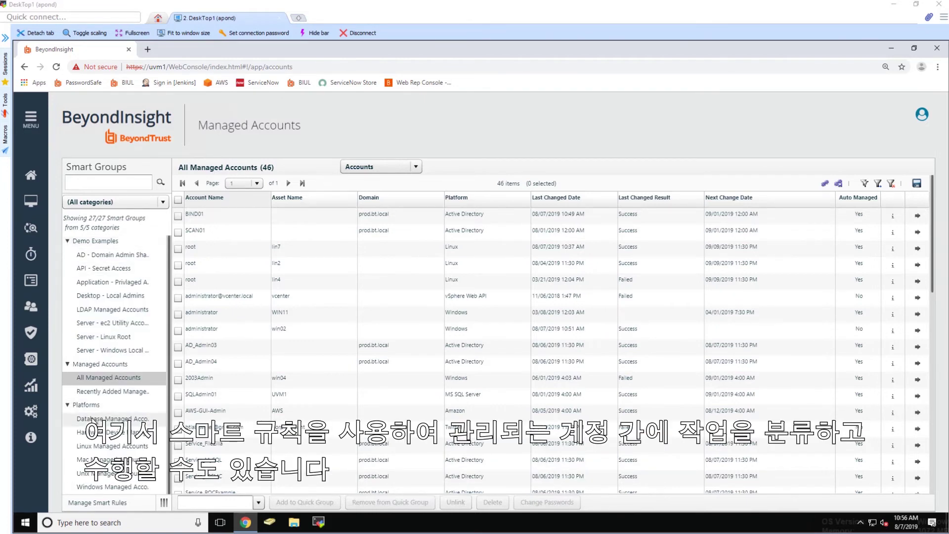
left_click(90, 490)
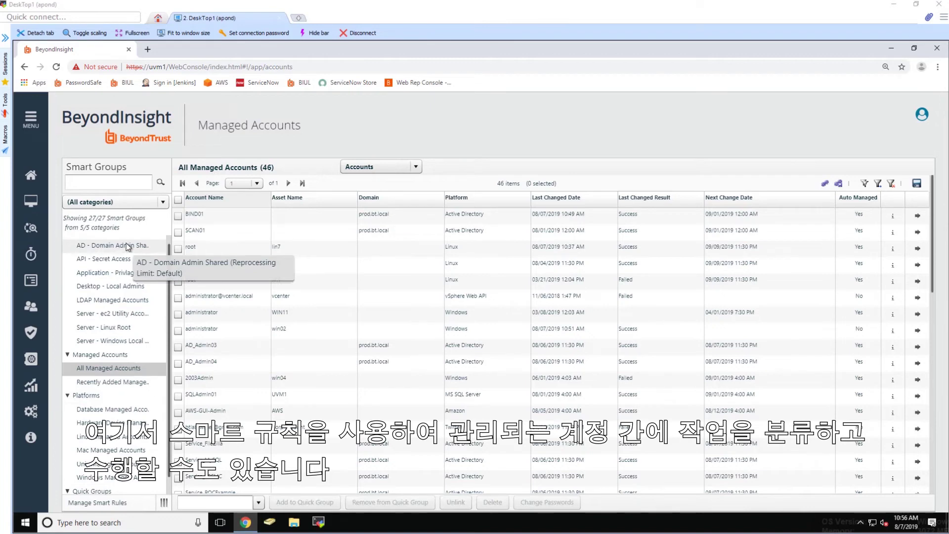
left_click(99, 501)
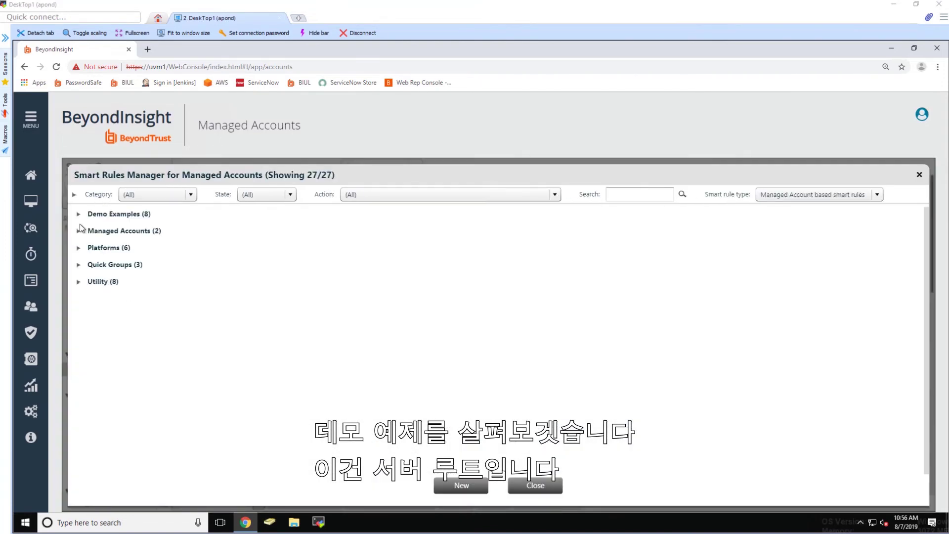
Step: Expand the Demo Examples rules and open Server - Linux Root for editing
left_click(78, 231)
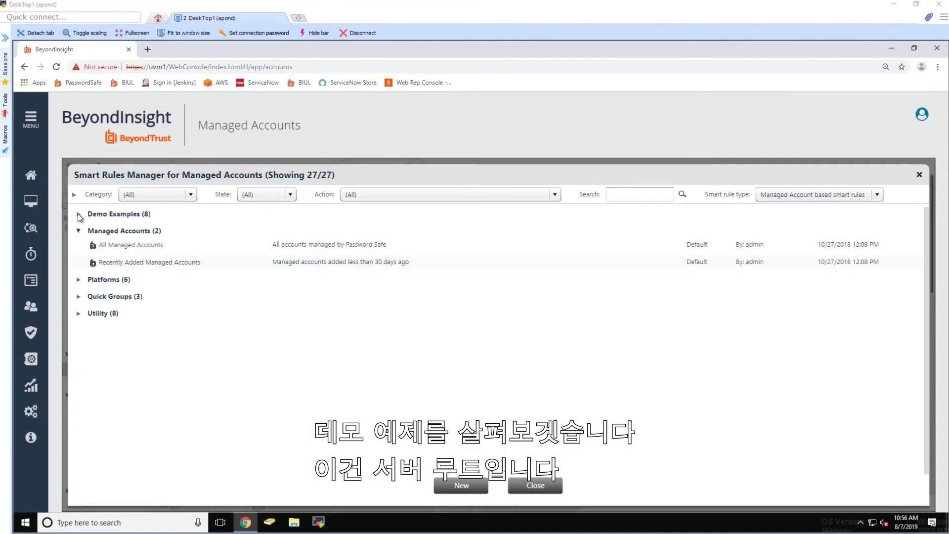
left_click(114, 217)
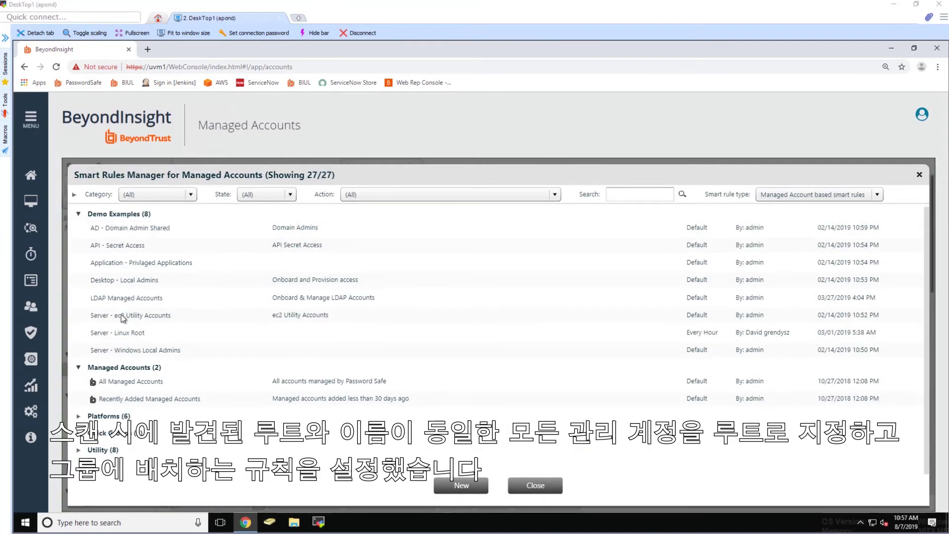
left_click(119, 335)
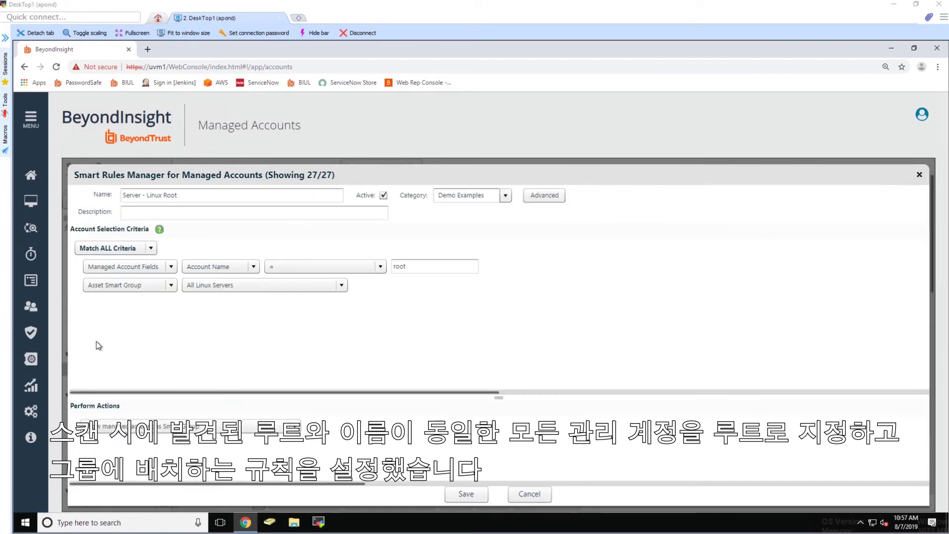
Step: Give Server - Linux Root a Manage Account Settings action using the Complex password rule
mouse_move(143, 275)
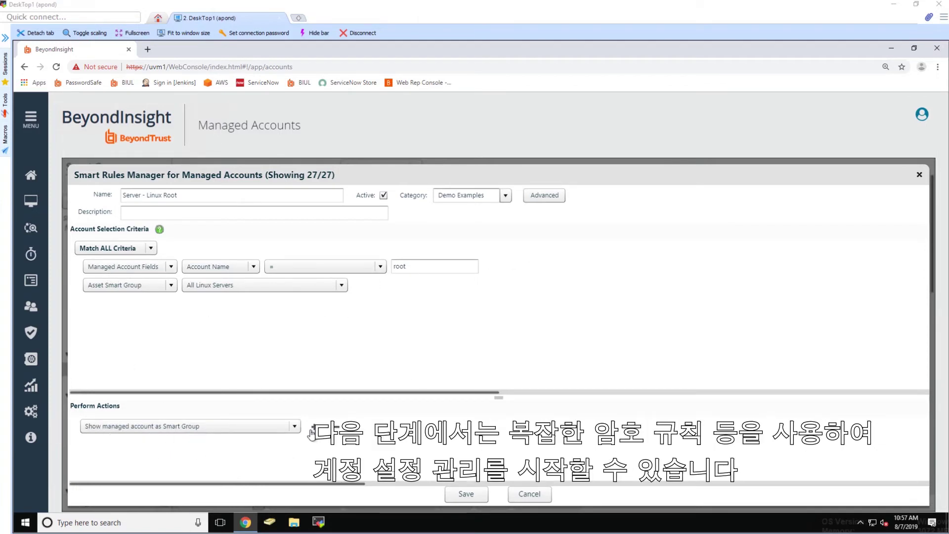
left_click(293, 448)
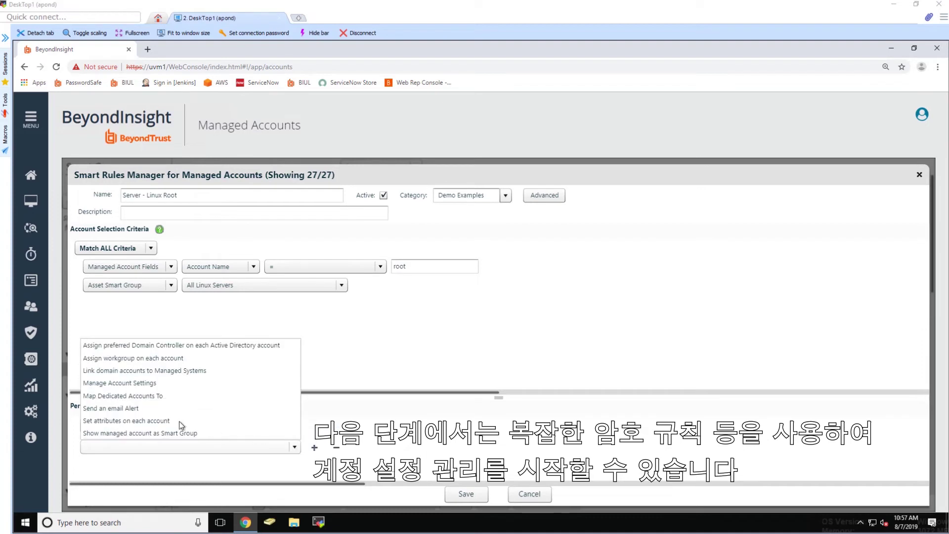
left_click(120, 383)
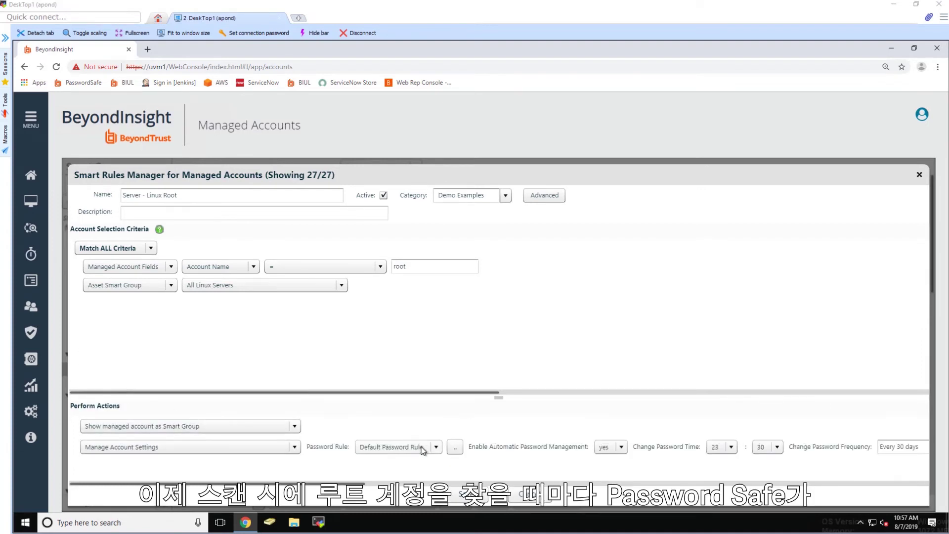
left_click(422, 450)
left_click(410, 474)
left_click(384, 483)
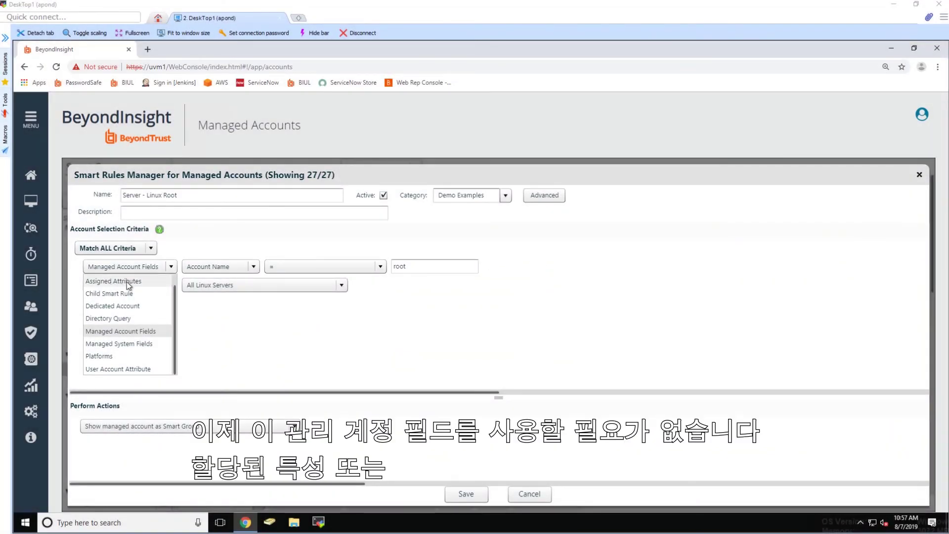
Step: Set the first criterion to User Account Attribute Privilege is SUDO User or Administrator (Local)
left_click(119, 281)
left_click(146, 270)
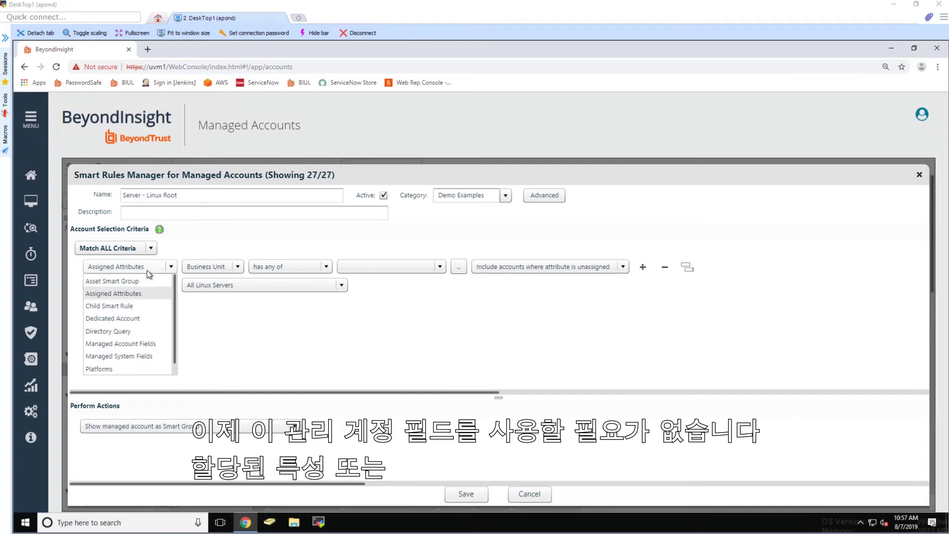
scroll(133, 360, "down", 1)
left_click(143, 366)
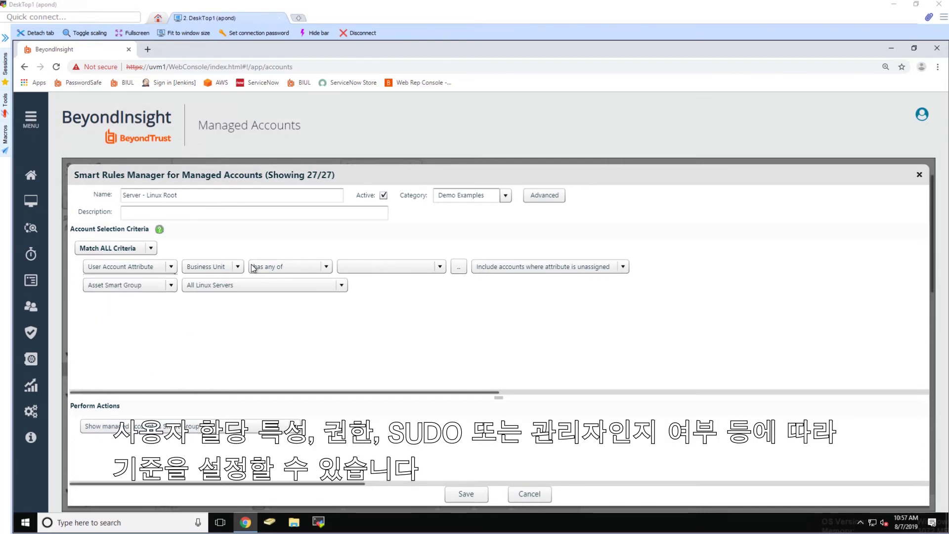
left_click(199, 270)
left_click(197, 281)
left_click(349, 271)
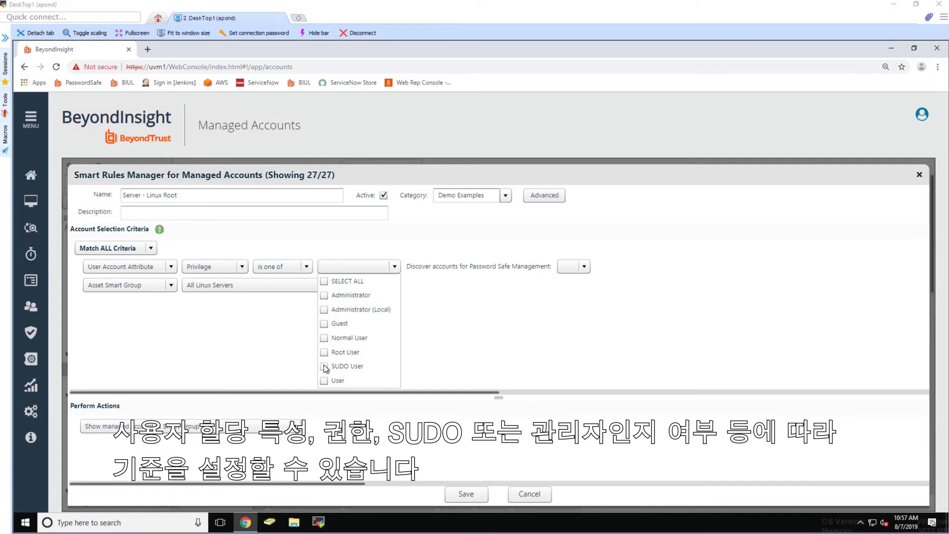
left_click(325, 310)
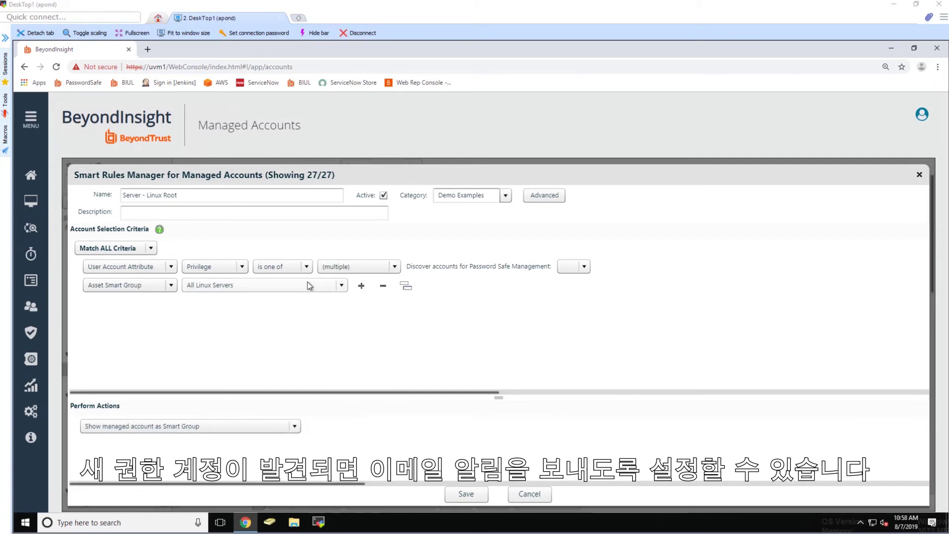
Step: Add a Send an email Alert action to the Server - Linux Root rule
left_click(314, 428)
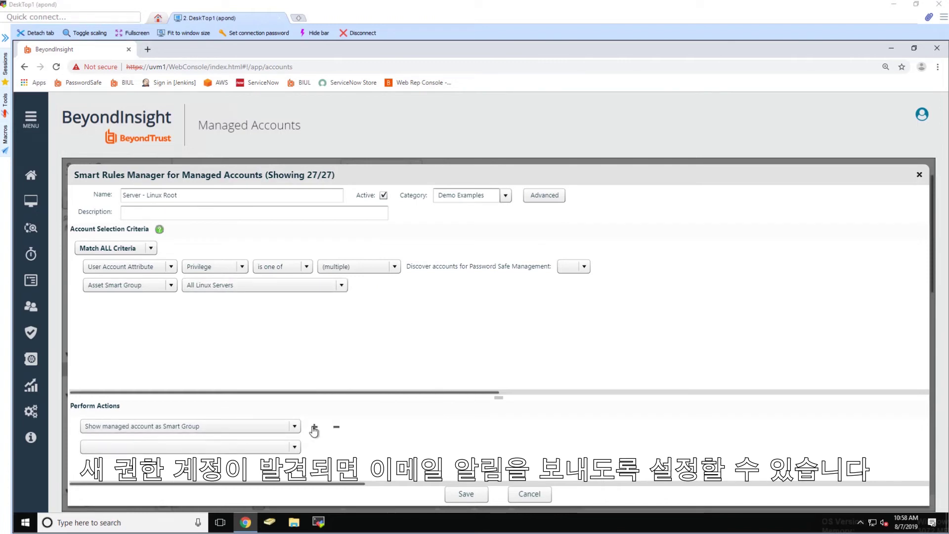
left_click(153, 443)
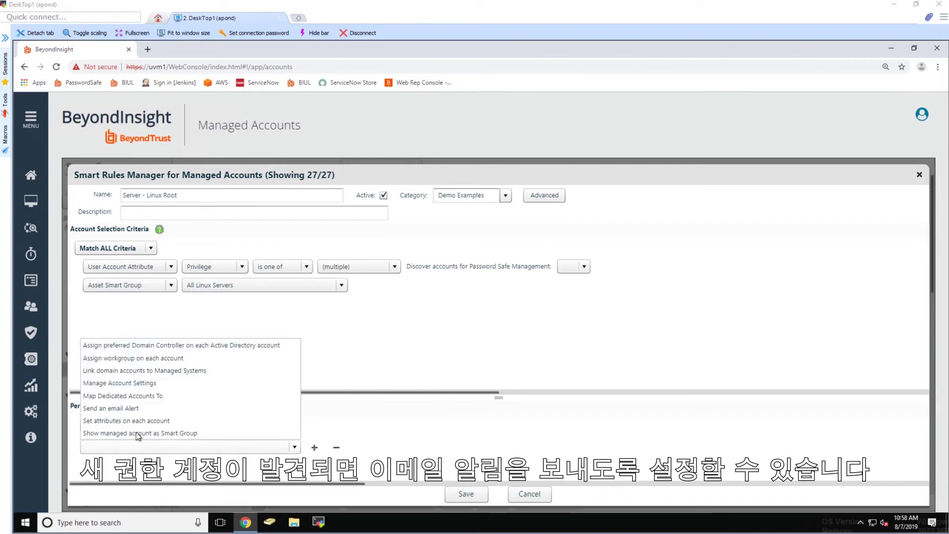
left_click(111, 408)
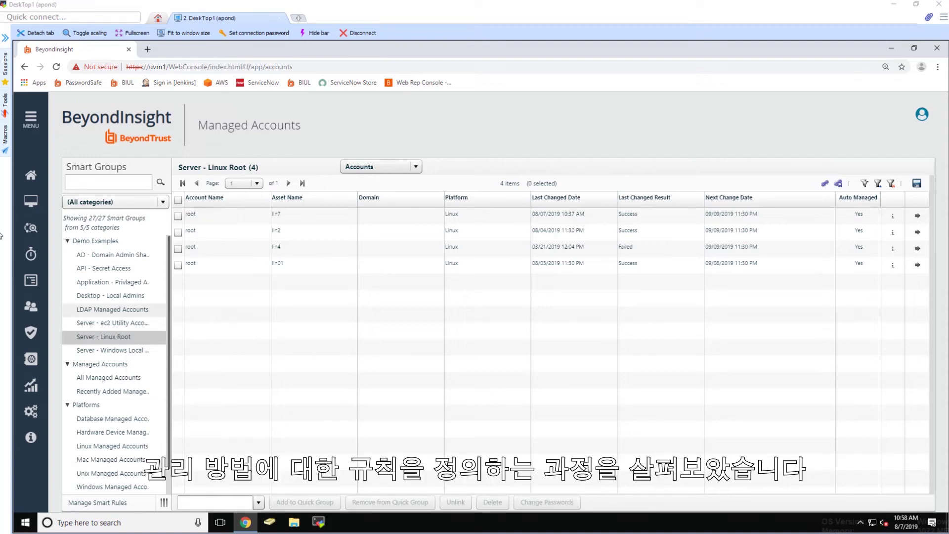
Step: Go to Configuration > Role Based Access > Users & Groups to list the nine groups
left_click(34, 409)
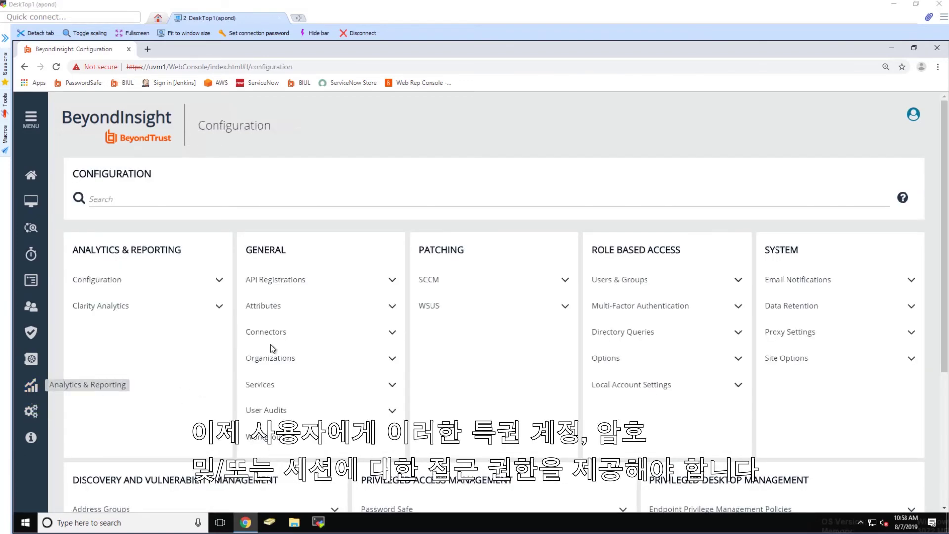
left_click(618, 279)
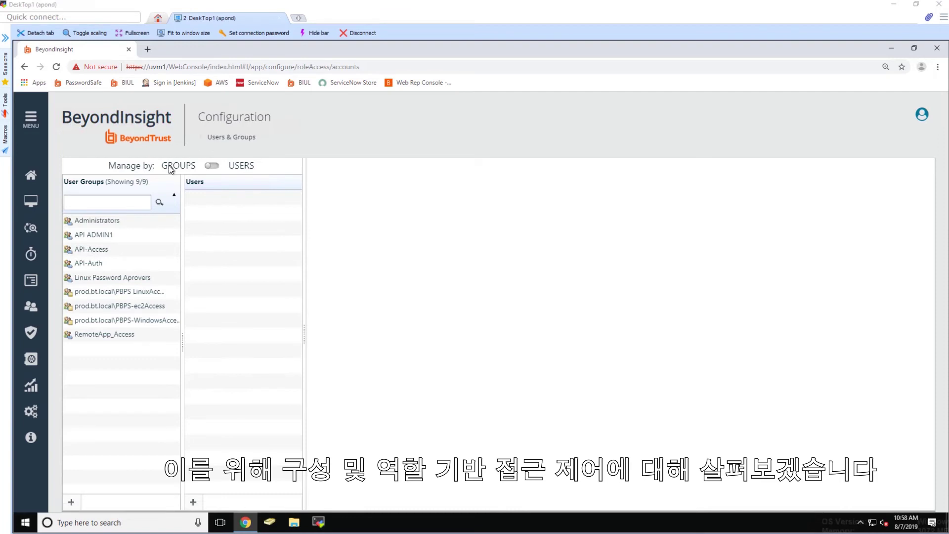
Step: Check which group types can be added, then select the PBPS LinuxAccess group
left_click(71, 501)
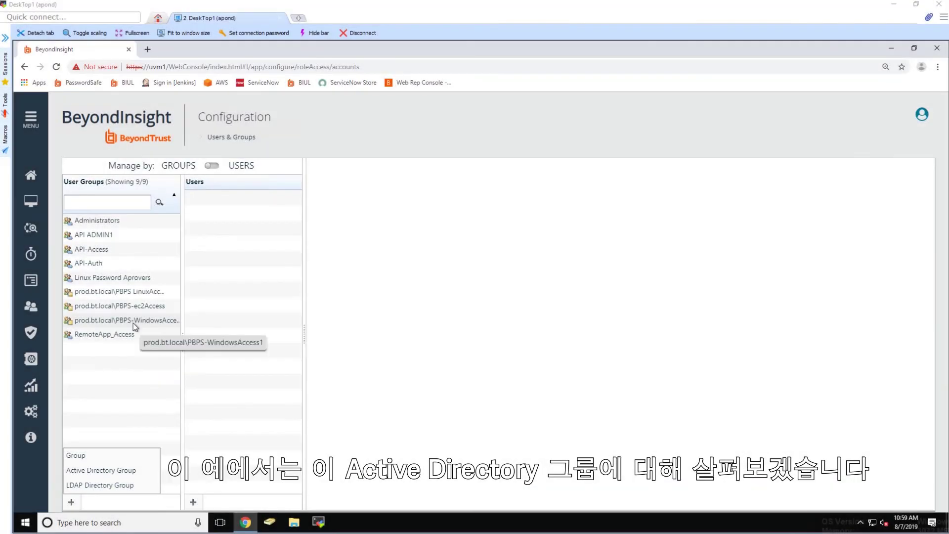
left_click(95, 324)
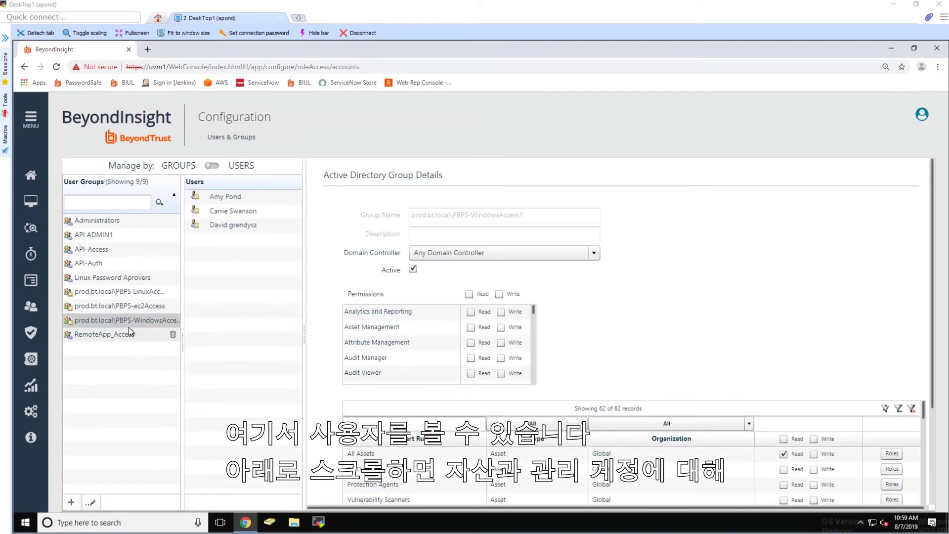
left_click(126, 292)
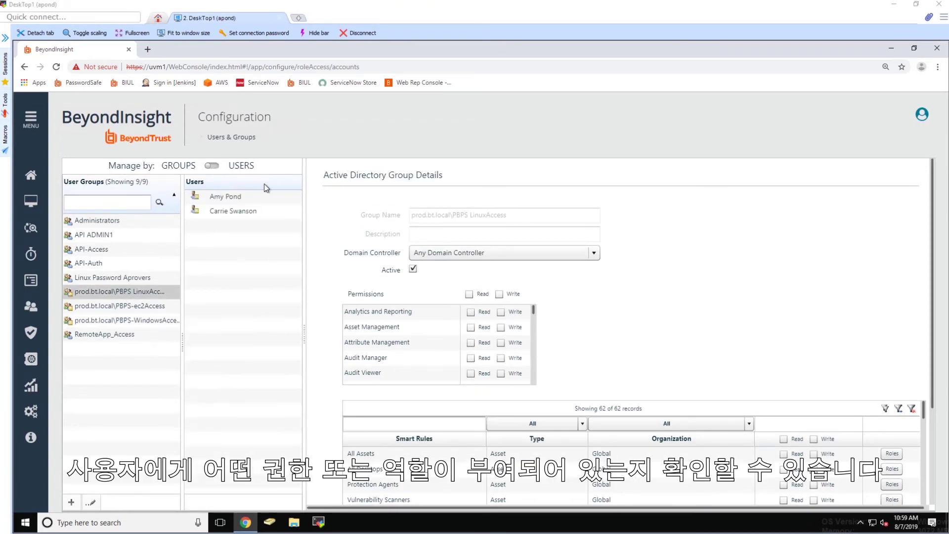
Step: Filter smart rules to Managed Accounts and show the group's roles on Server - Linux Root
scroll(927, 252, "down", 3)
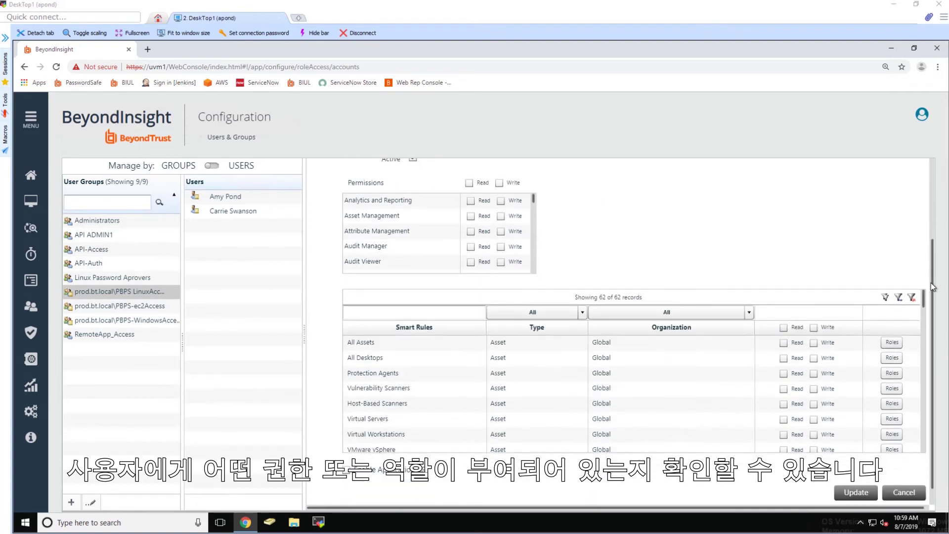
left_click(532, 291)
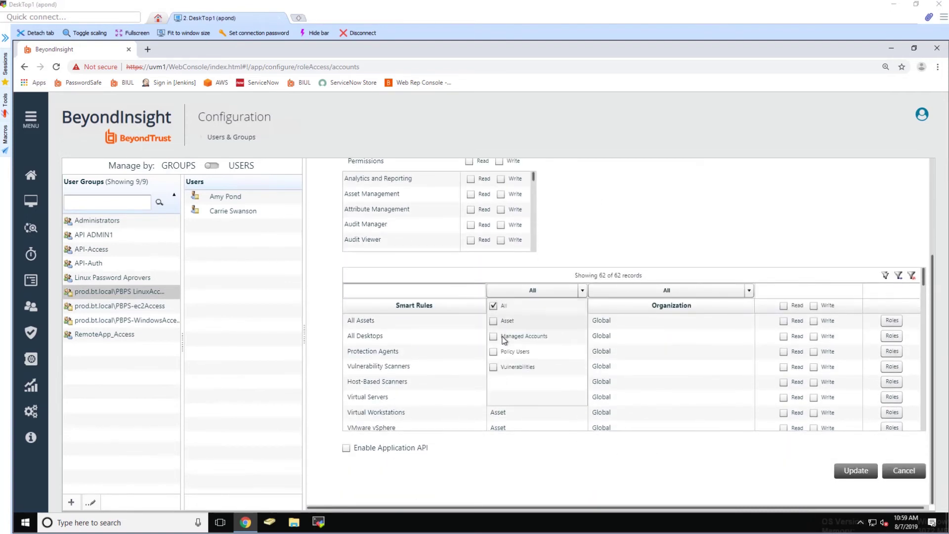
left_click(496, 339)
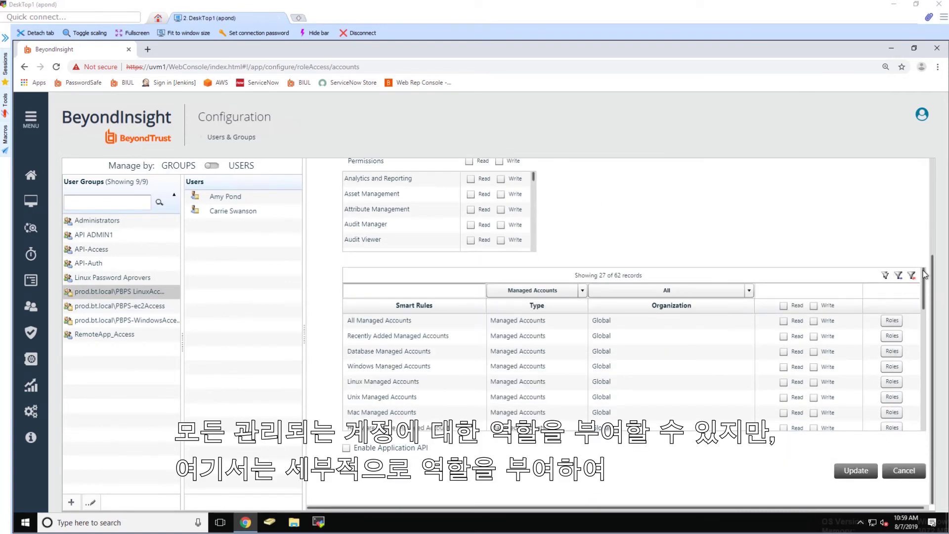
left_click_drag(923, 275, 923, 318)
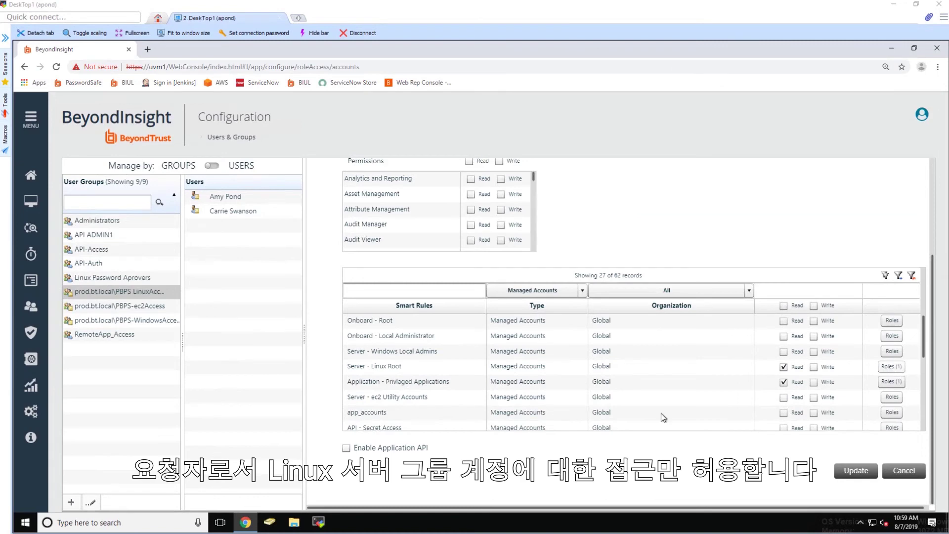
left_click(899, 367)
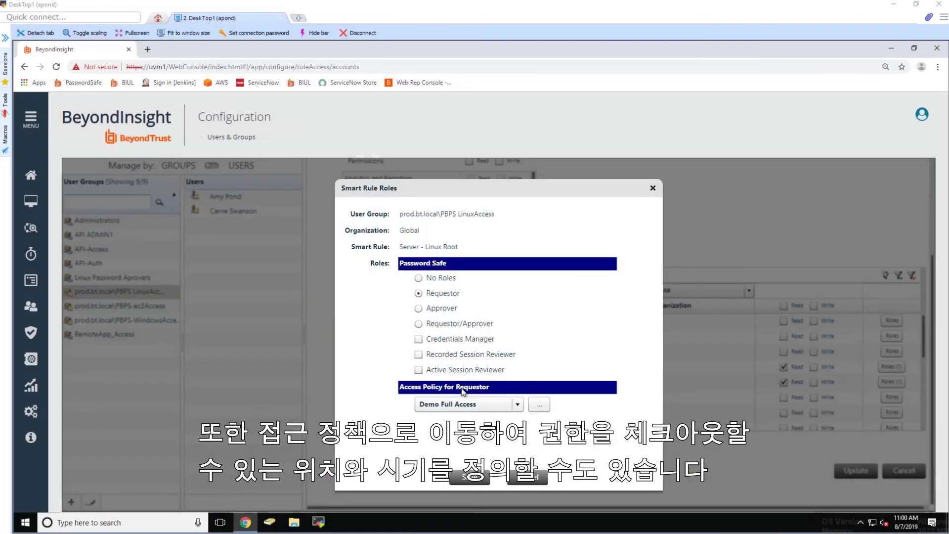
Step: Open a Demo Full Access schedule block and raise View Password approvers to 2
left_click(539, 405)
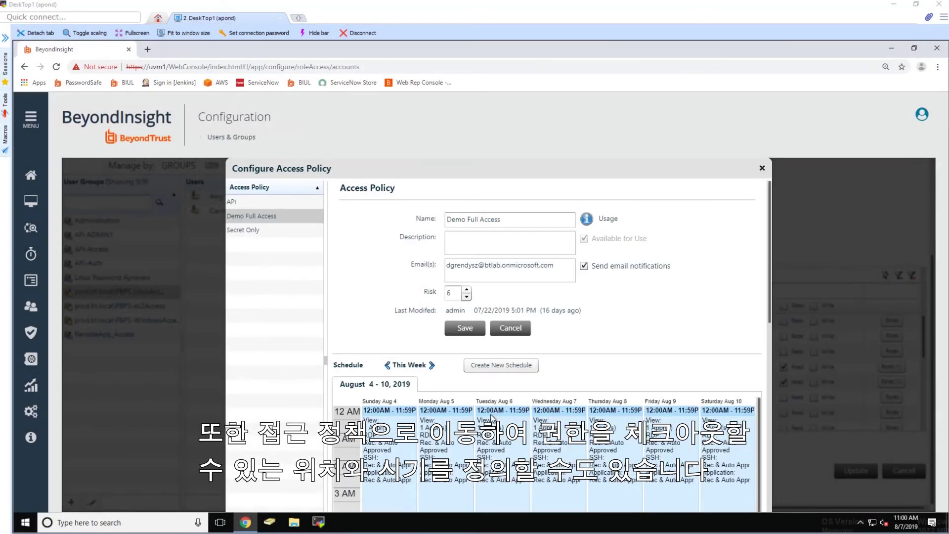
double_click(492, 417)
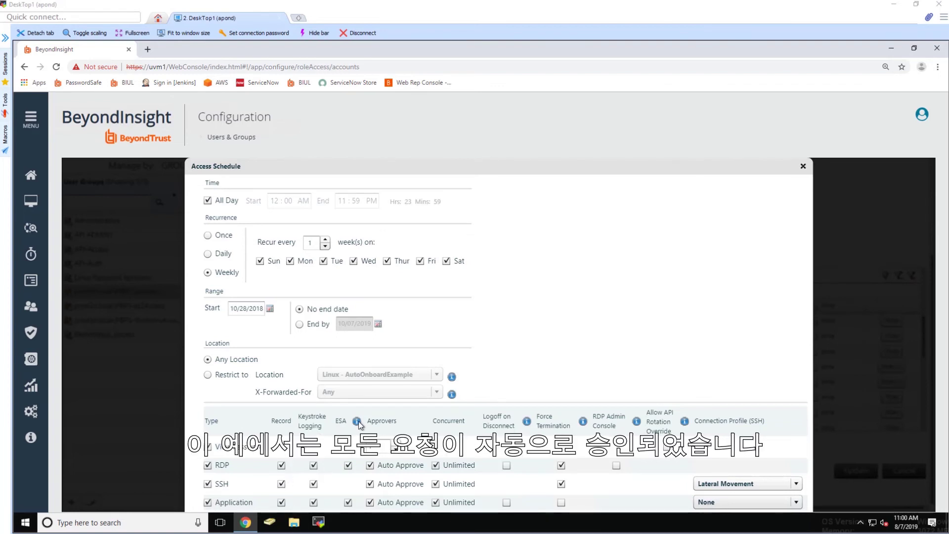
mouse_move(359, 425)
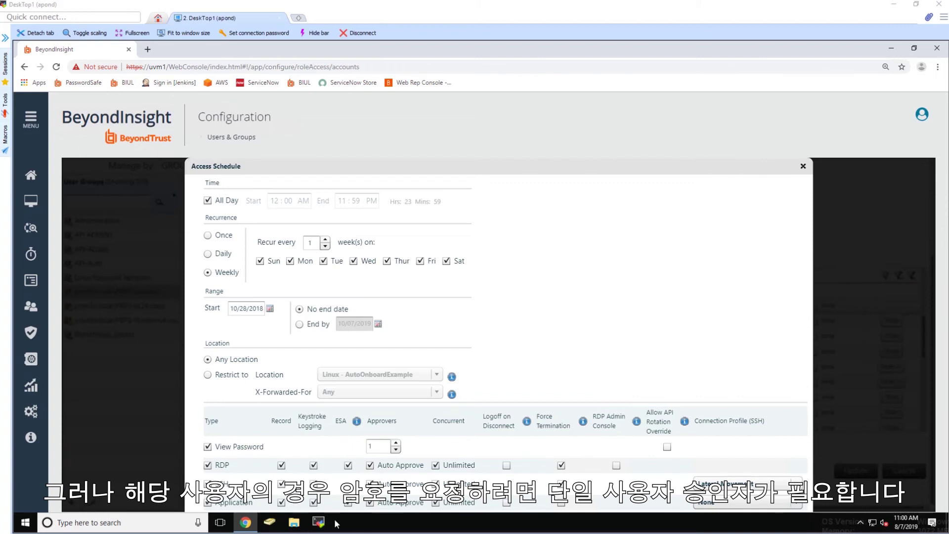
left_click(396, 448)
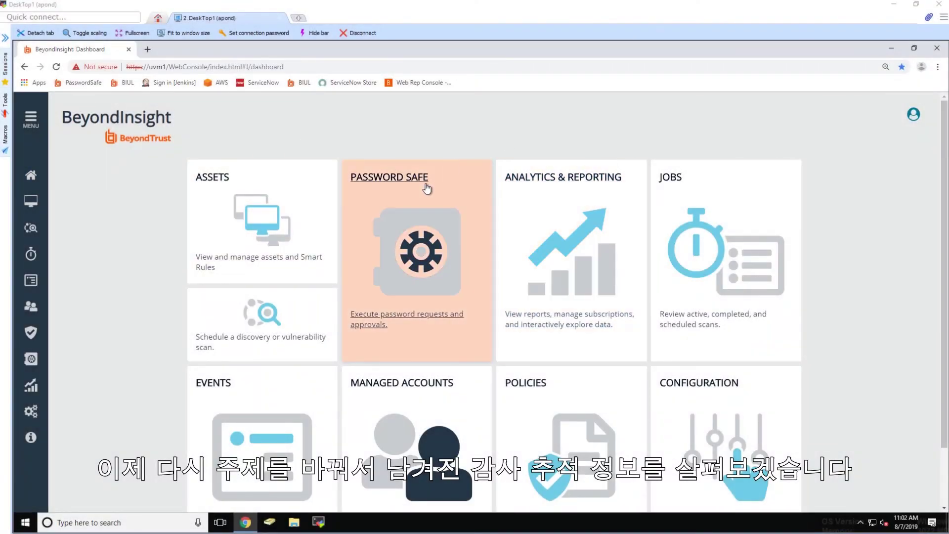
Step: Go to Password Safe and open the list of recorded sessions for replay
left_click(386, 178)
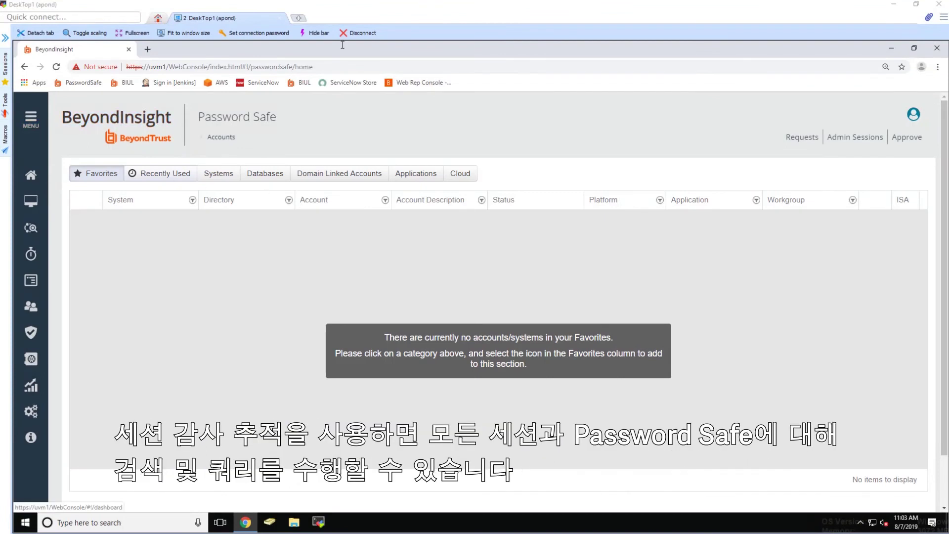
left_click(30, 125)
scroll(65, 346, "down", 4)
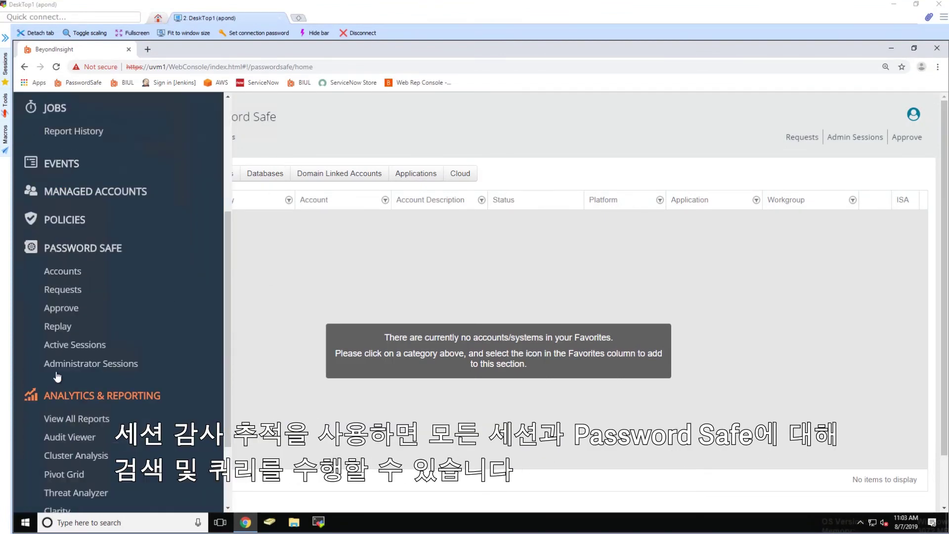
left_click(58, 327)
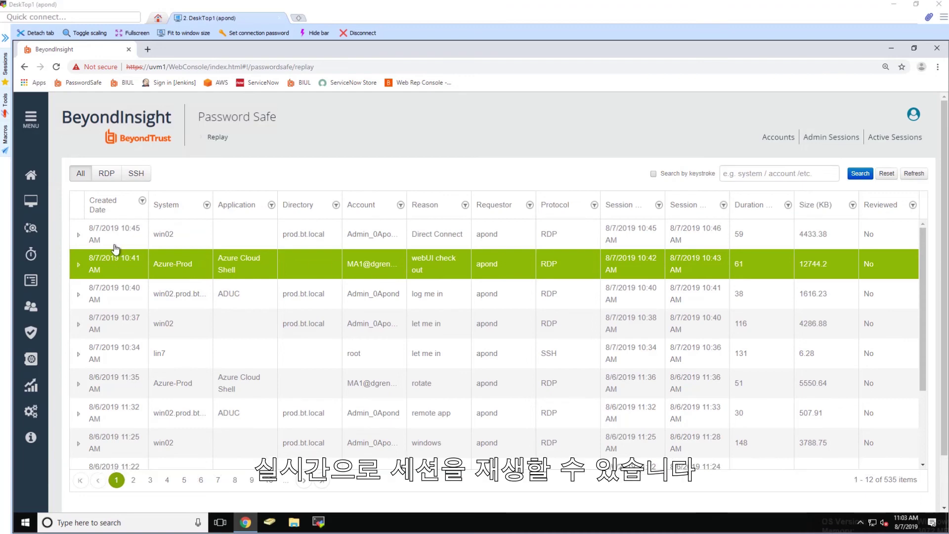
Step: Open the win02 session recording and play it back
left_click(77, 236)
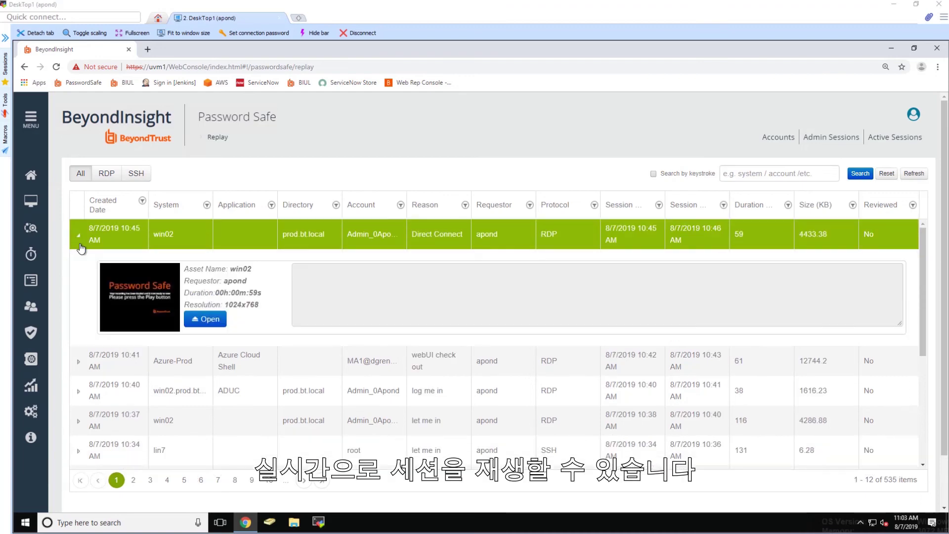
left_click(221, 320)
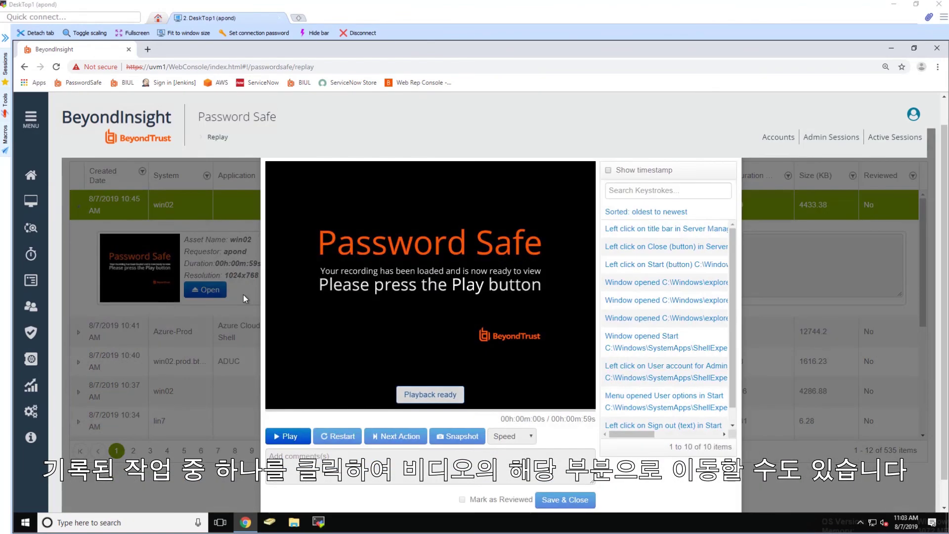
left_click(277, 437)
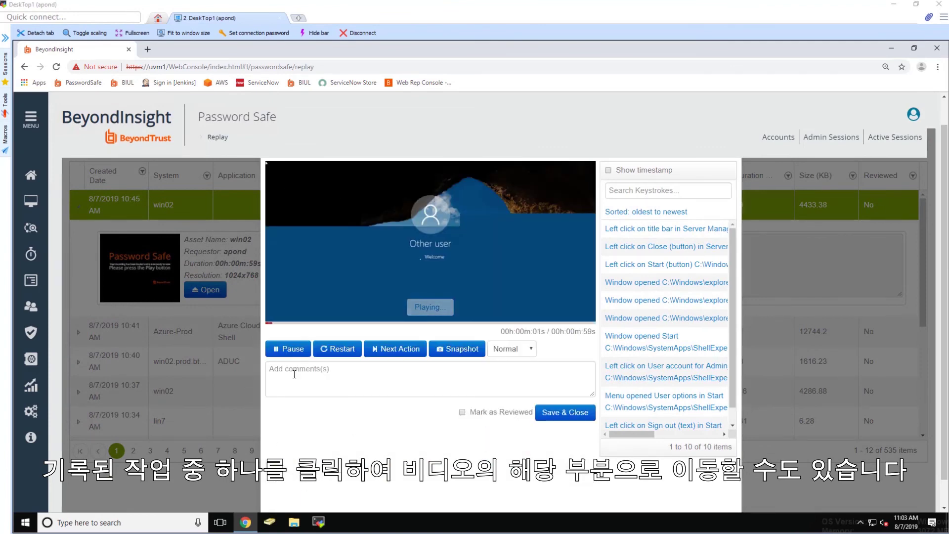
scroll(449, 311, "up", 1)
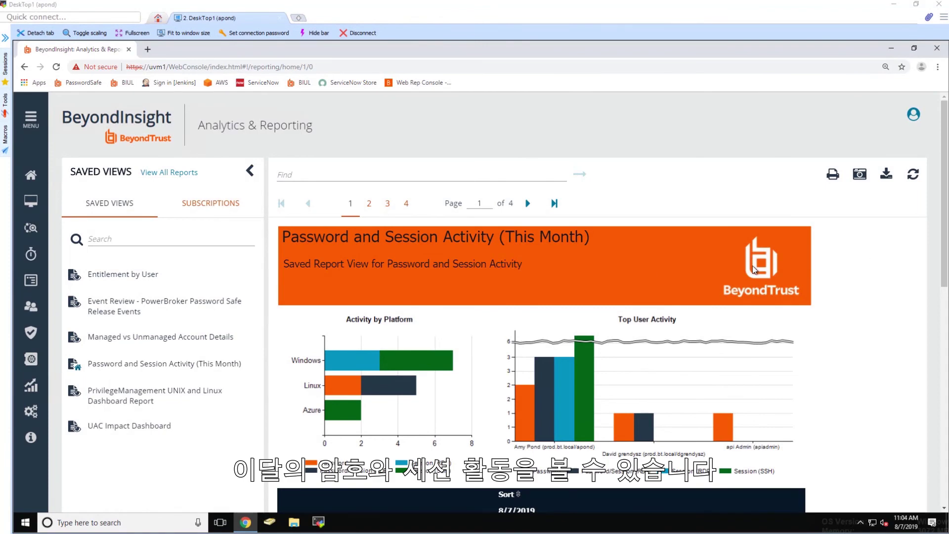
Step: Scroll through the This Month report and check its available download formats
scroll(336, 359, "down", 1)
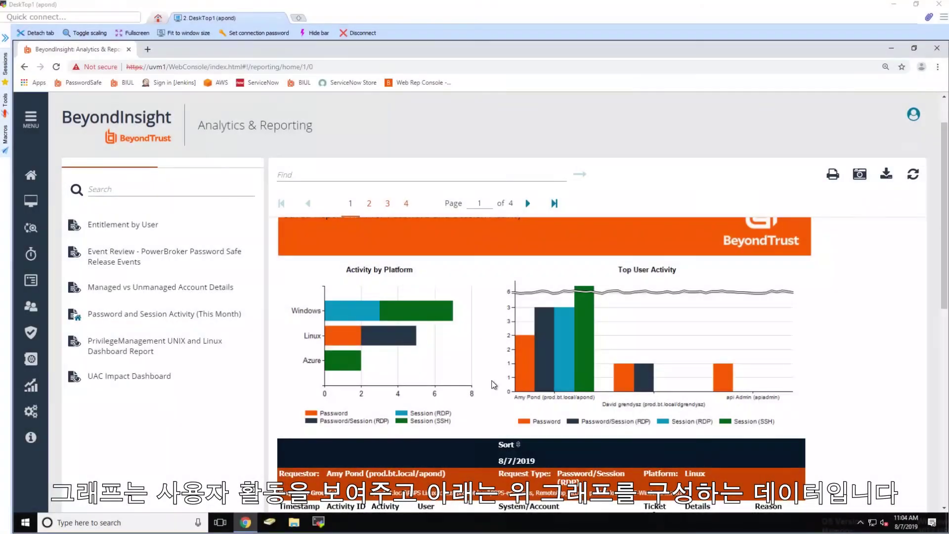
scroll(491, 380, "down", 3)
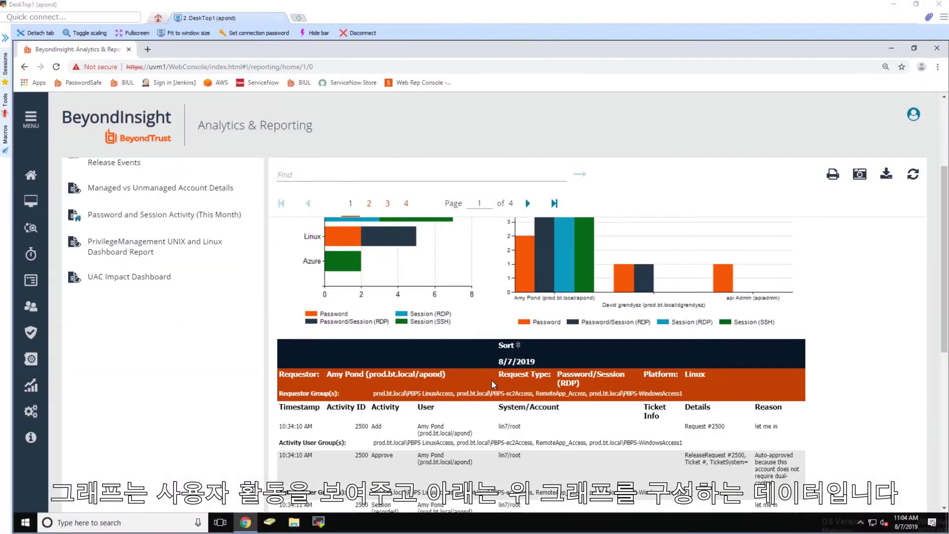
scroll(491, 380, "down", 2)
scroll(453, 442, "up", 6)
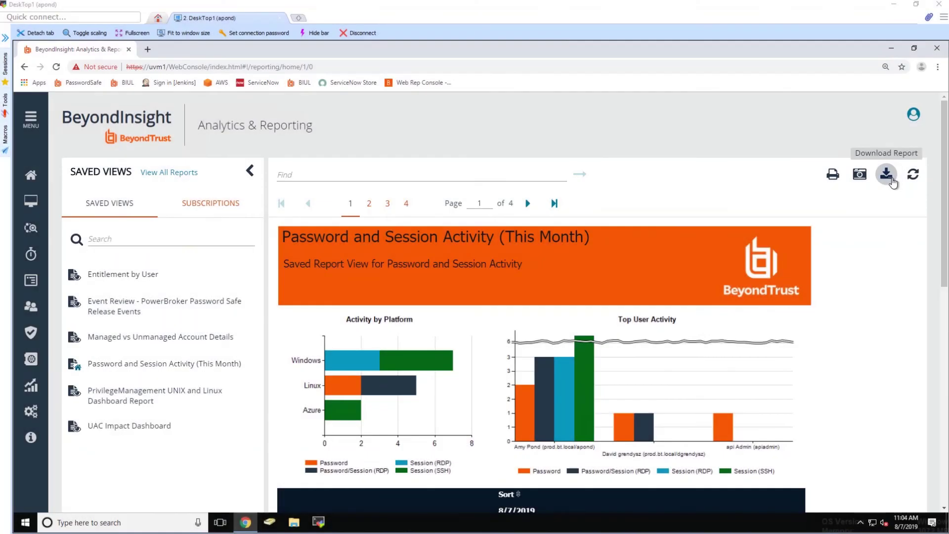
left_click(890, 178)
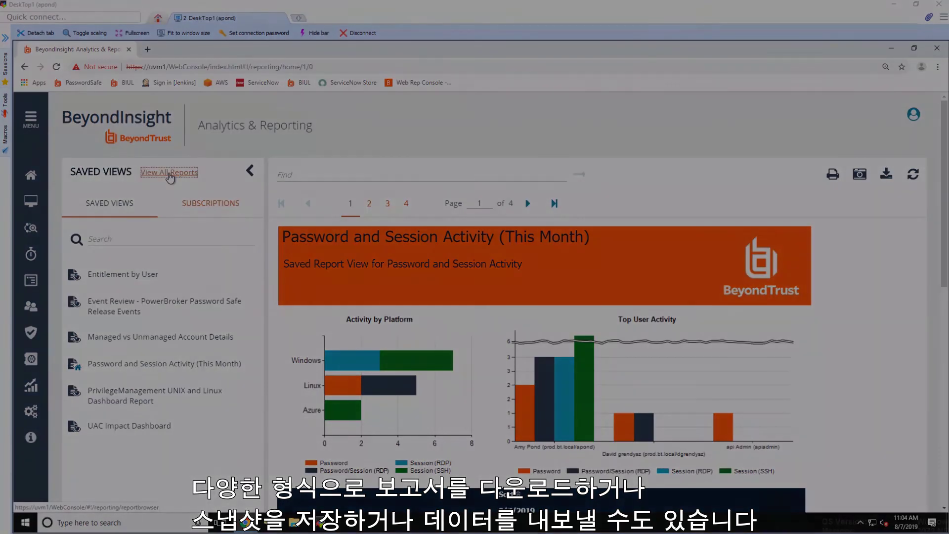
Step: From all reports, open Password and Session Activity in the PowerBroker Password Safe category
left_click(169, 172)
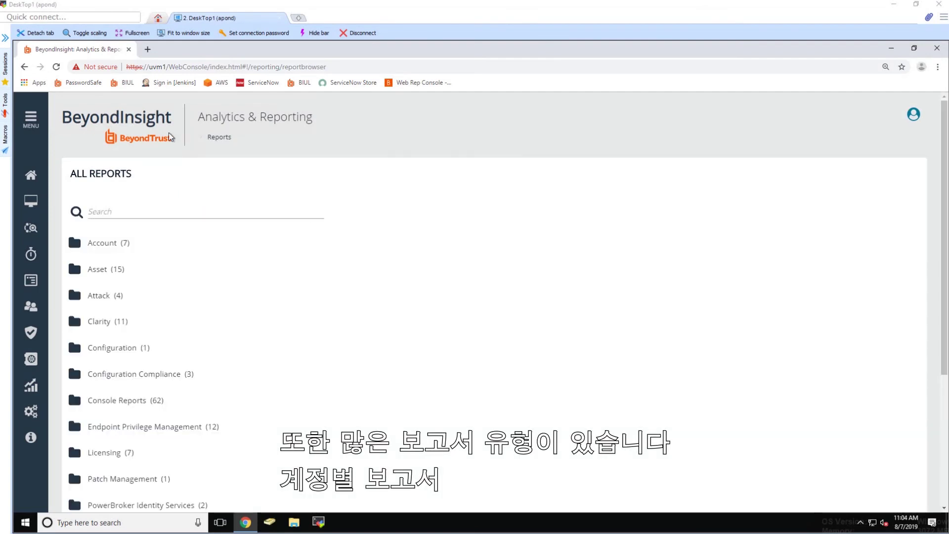
left_click(118, 246)
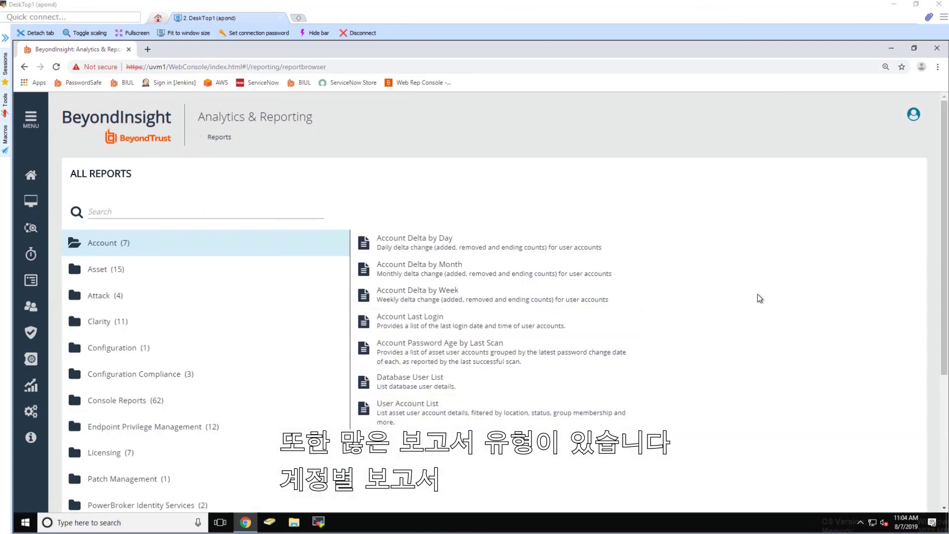
scroll(763, 291, "down", 4)
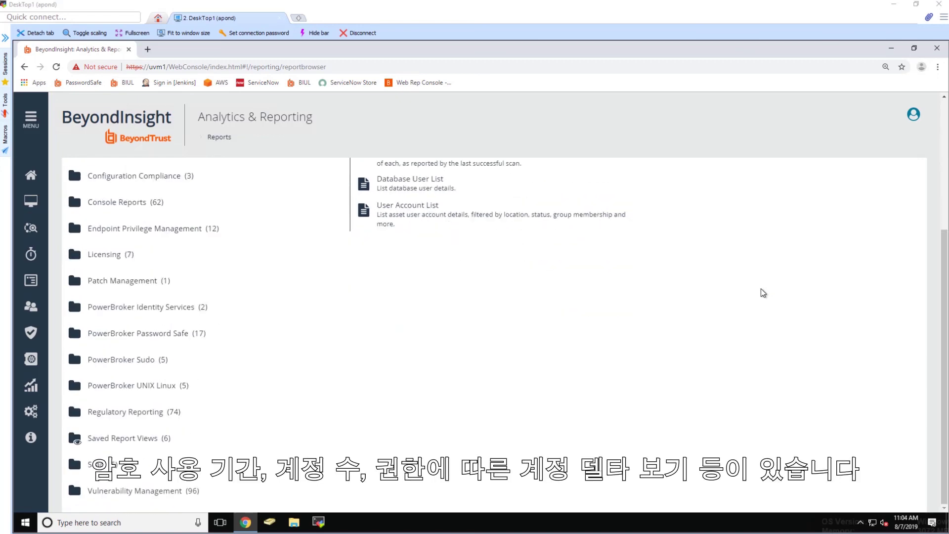
left_click(121, 340)
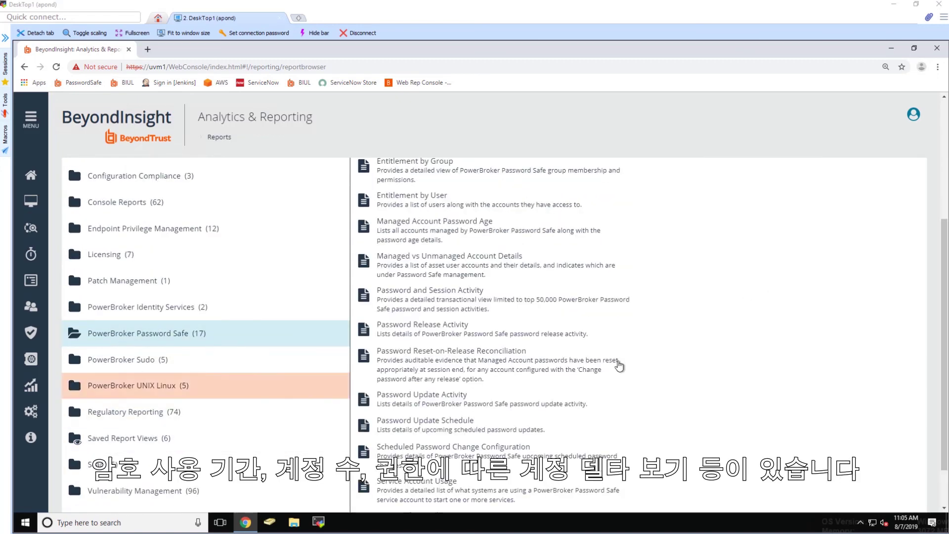
scroll(617, 366, "up", 3)
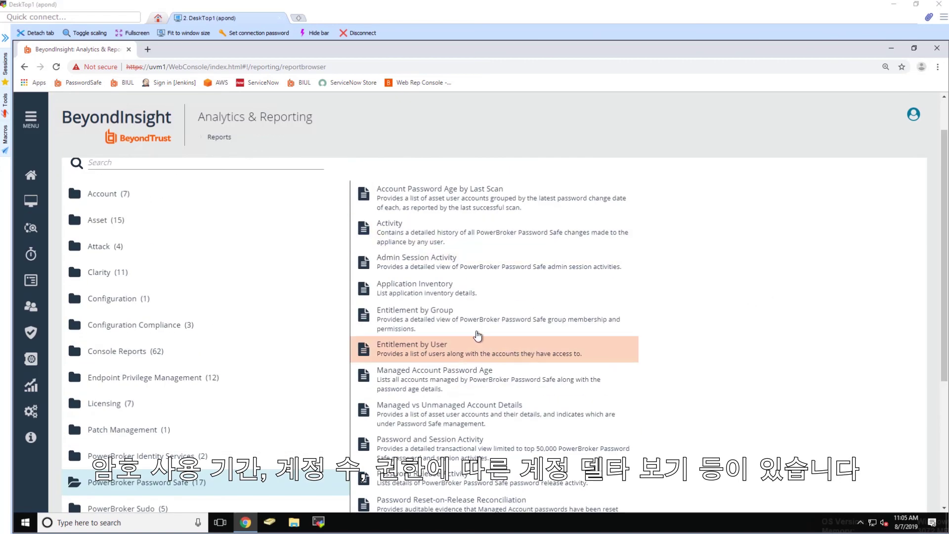
scroll(396, 345, "down", 1)
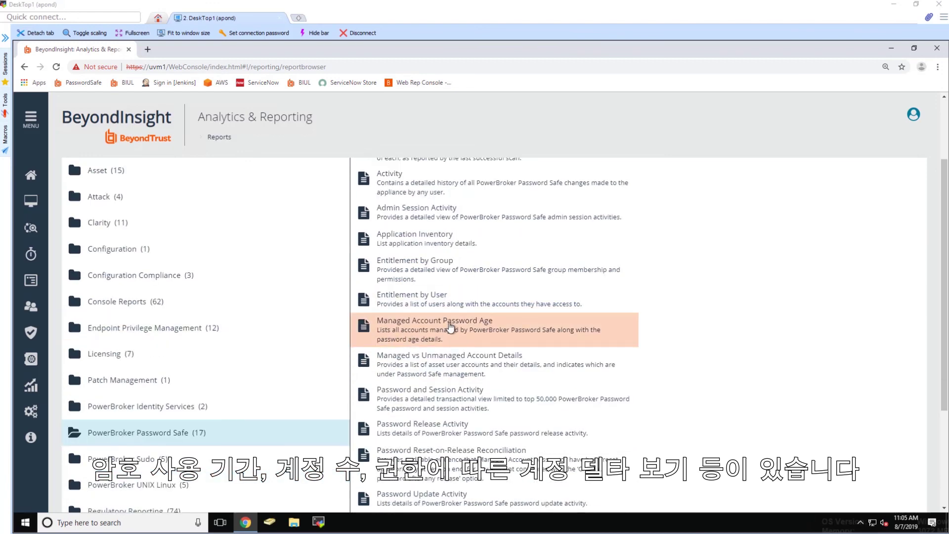
scroll(430, 415, "down", 2)
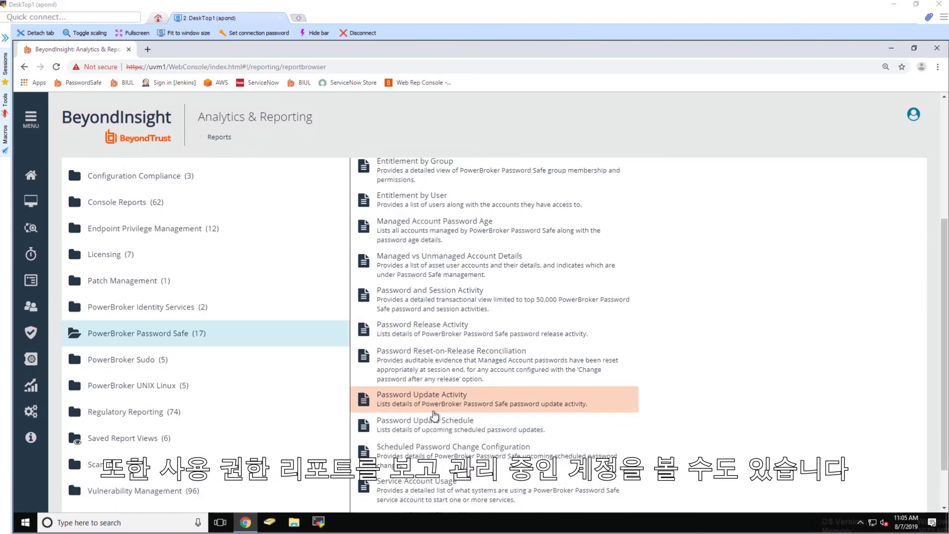
scroll(460, 374, "down", 1)
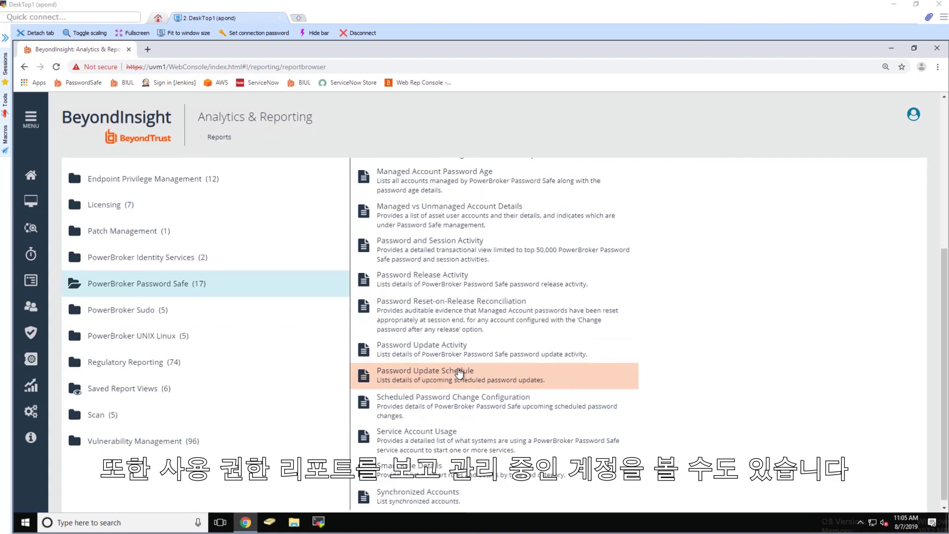
left_click(439, 251)
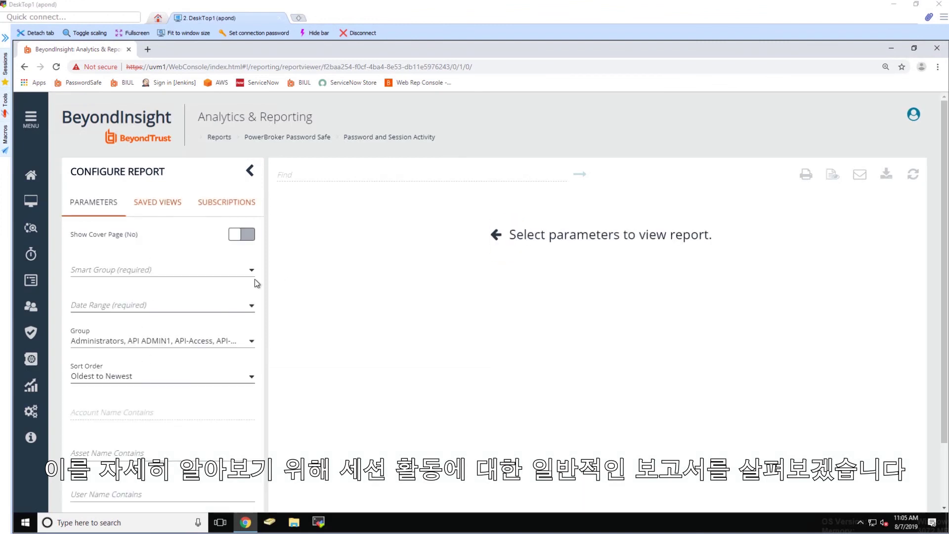
Step: Set Smart Group to All Assets and Date Range to Current Month, keeping the current groups
left_click(252, 273)
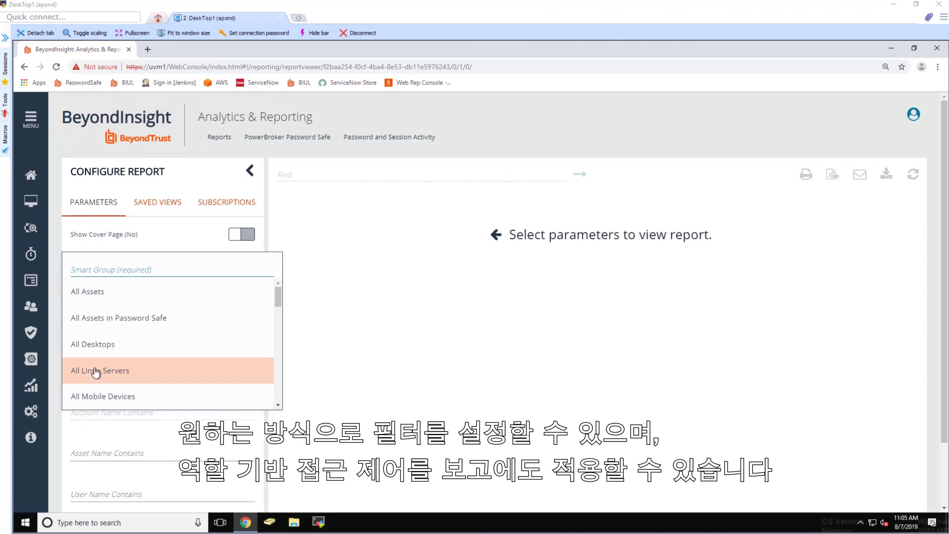
left_click(191, 293)
left_click(251, 305)
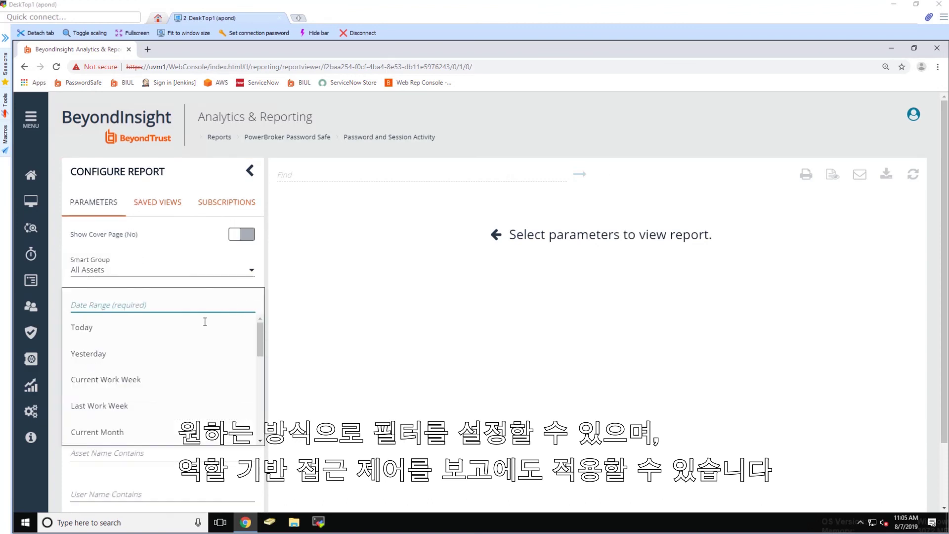
left_click(153, 433)
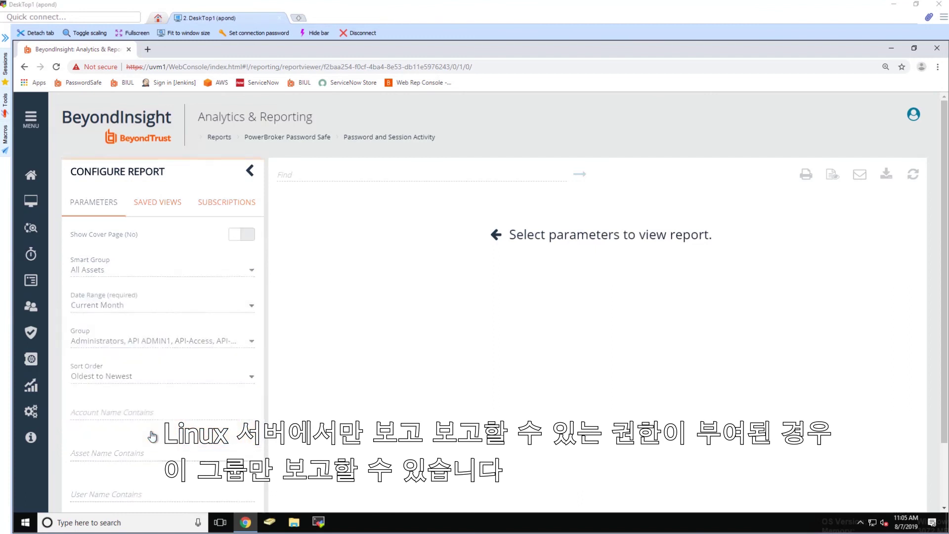
left_click(251, 343)
left_click(301, 330)
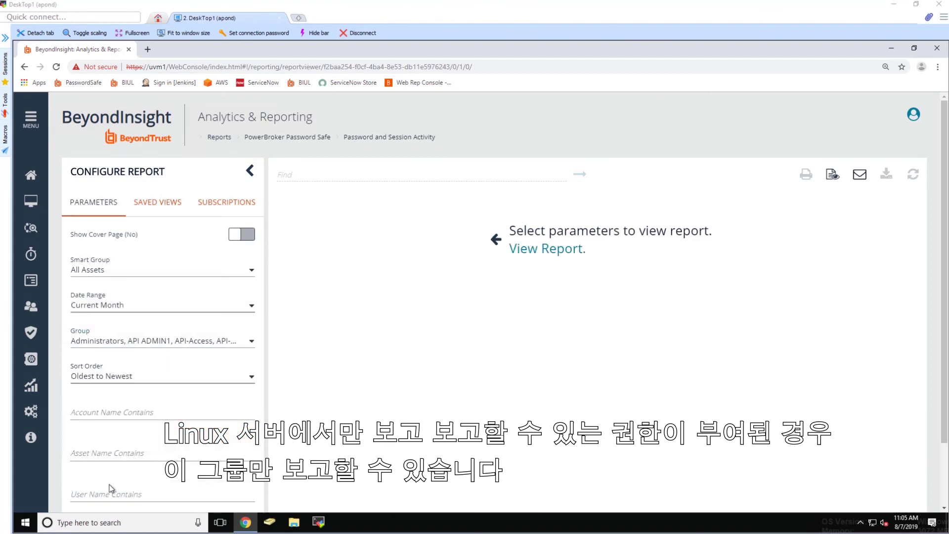
Step: Run the report and scroll through its 511-page output
scroll(204, 413, "down", 2)
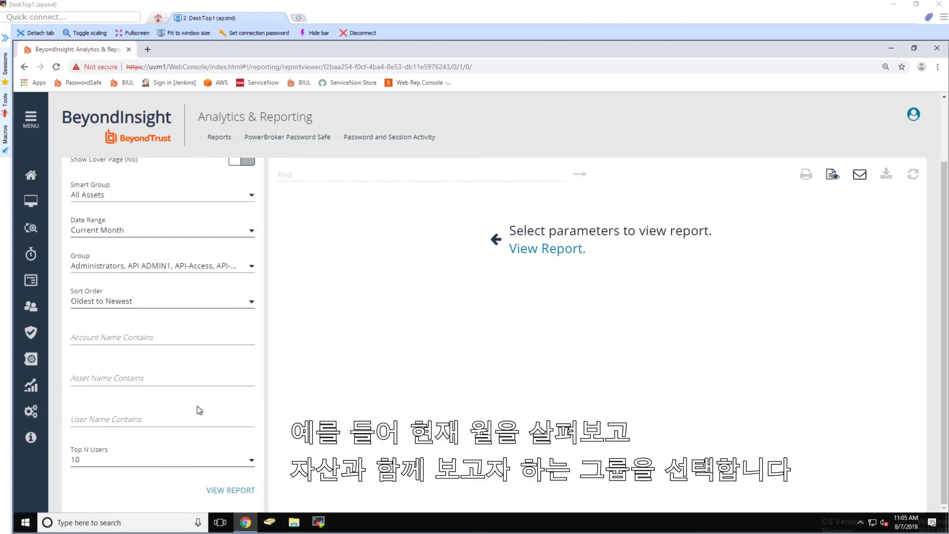
scroll(200, 410, "up", 2)
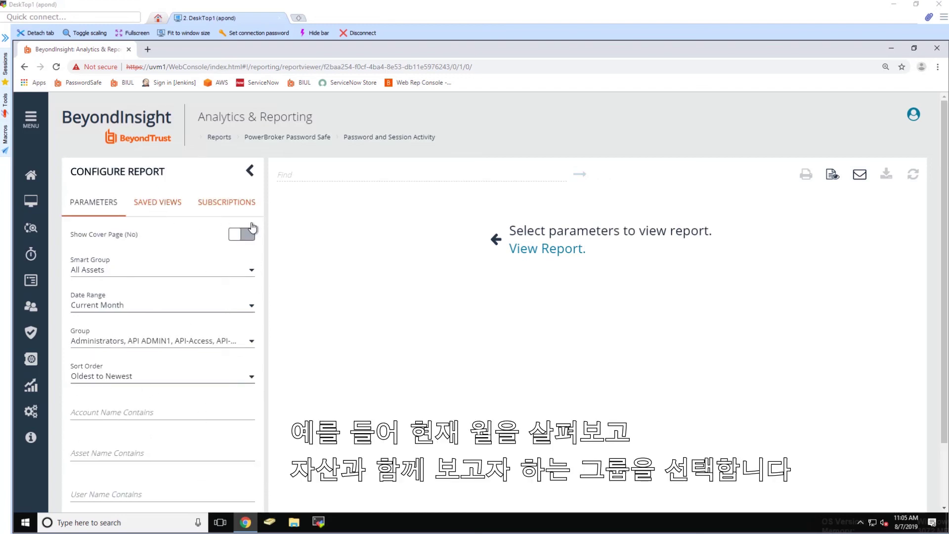
scroll(213, 257, "down", 2)
left_click(218, 490)
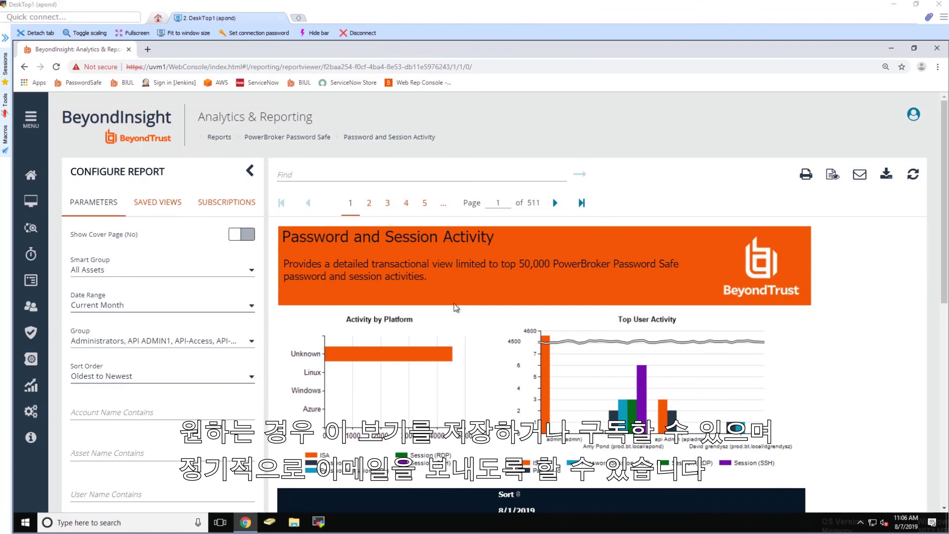
scroll(464, 307, "down", 4)
scroll(621, 321, "up", 1)
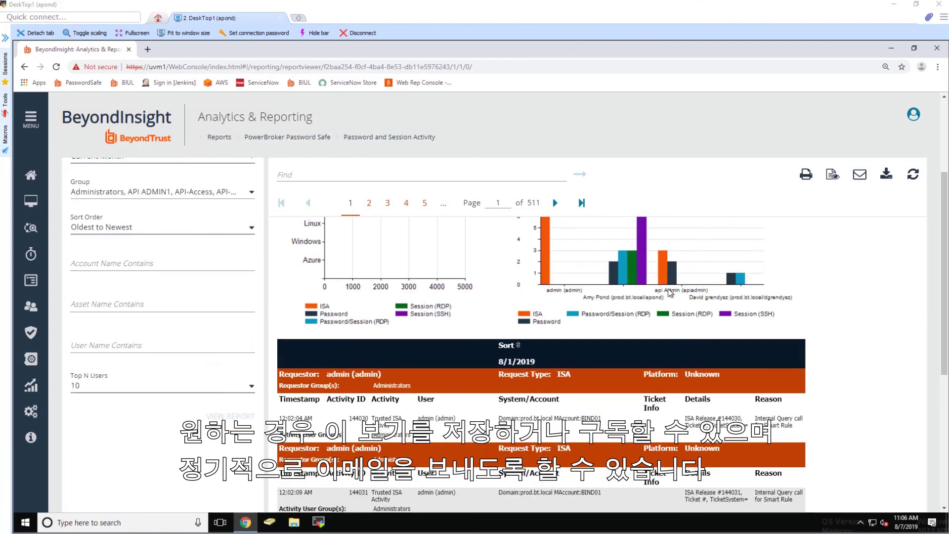
scroll(791, 346, "up", 3)
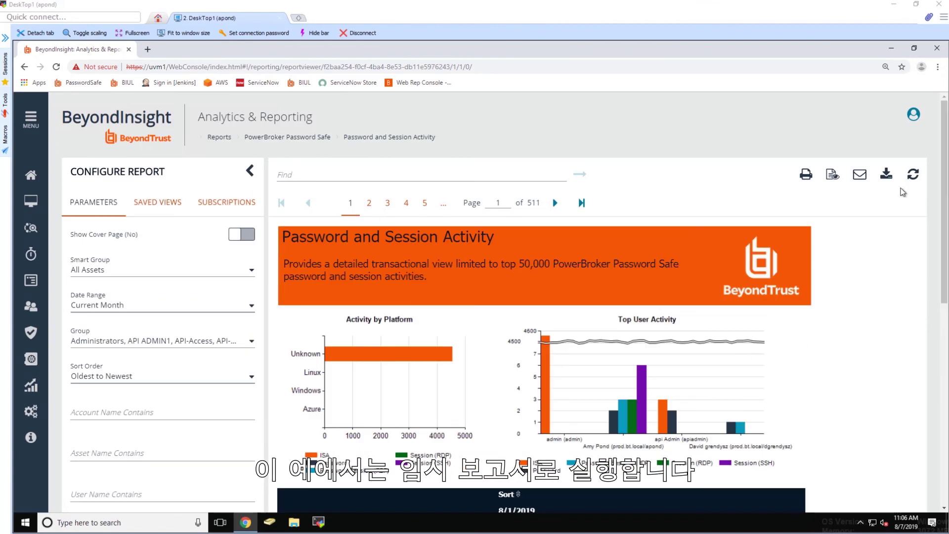